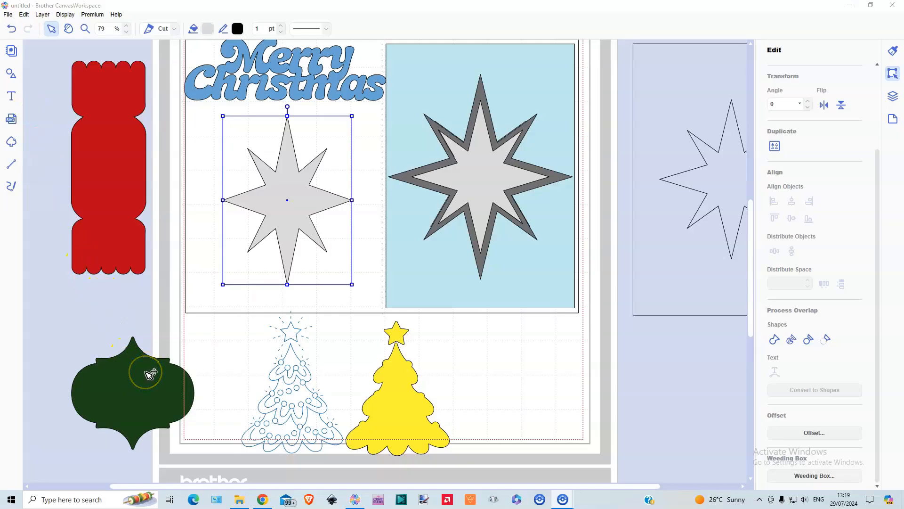
Centre all the artwork on the mat horizontally and vertically, and move the resulting stack off the mat onto the free canvas beside it
click(148, 377)
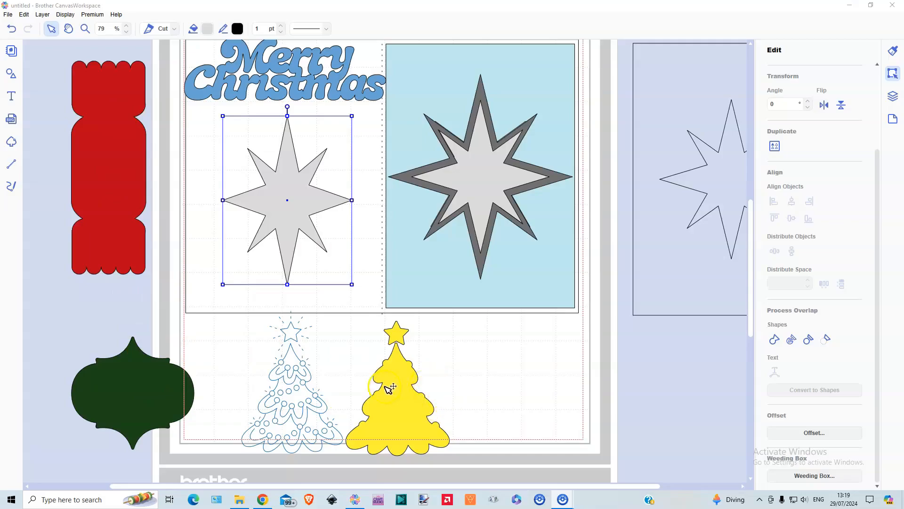
drag(55, 48, 588, 435)
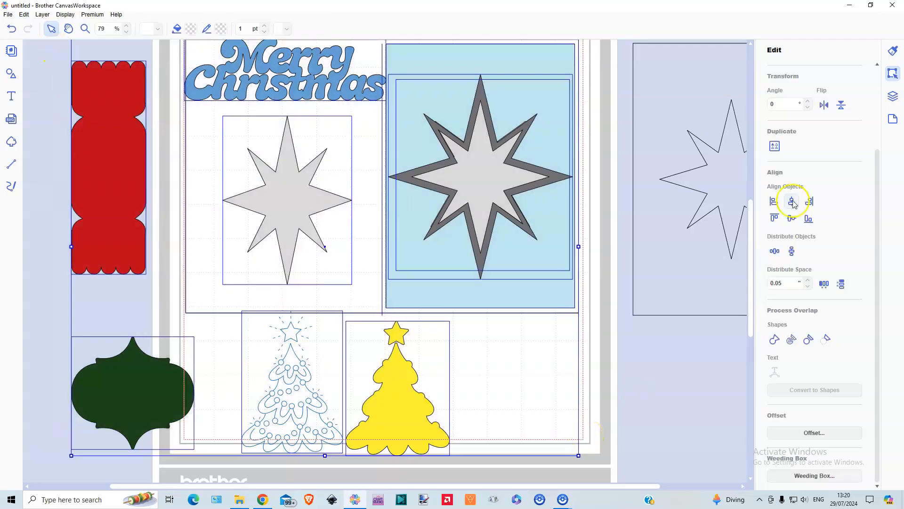
click(792, 201)
click(792, 218)
drag(268, 134, 626, 137)
Move the large card base rectangle and its dashed fold line back onto the cutting mat
click(462, 203)
drag(486, 232, 218, 179)
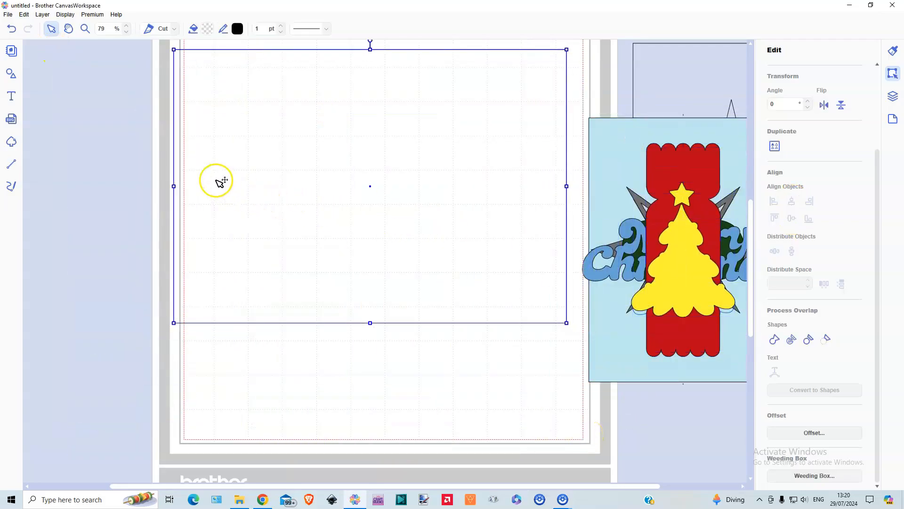
scroll(304, 165, up, 1)
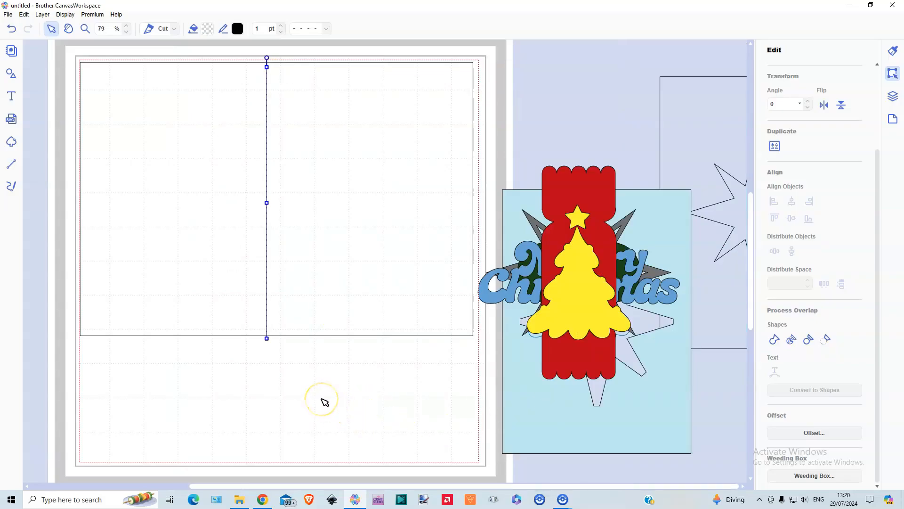
Centre the dashed fold line on the card base both horizontally and vertically
click(329, 160)
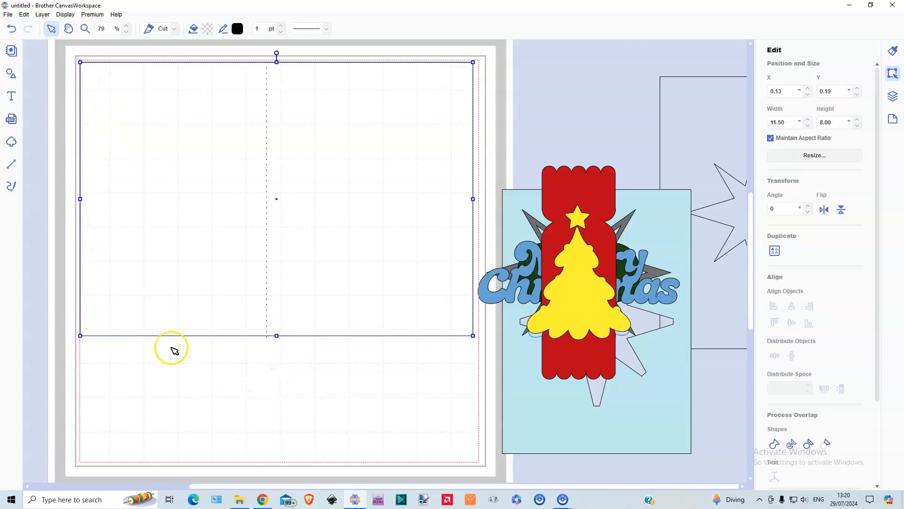
double_click(267, 69)
drag(249, 56, 301, 128)
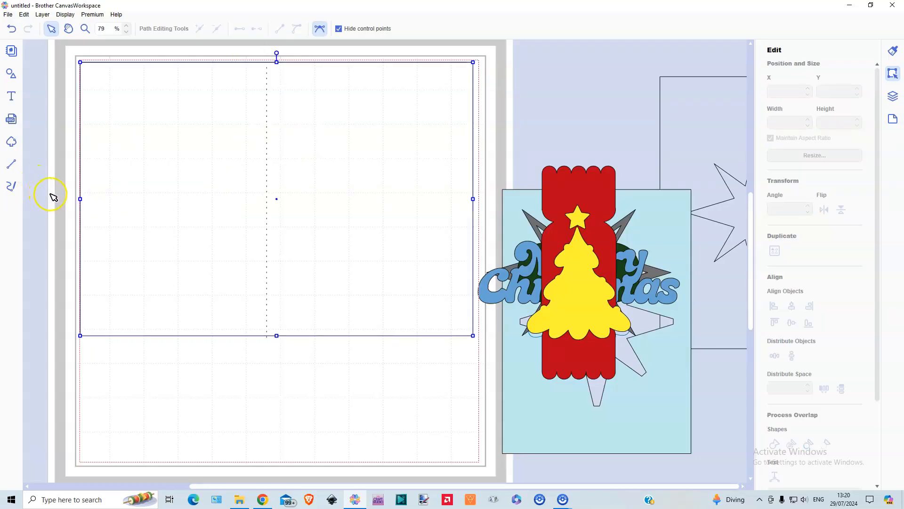
click(224, 58)
drag(221, 49, 319, 157)
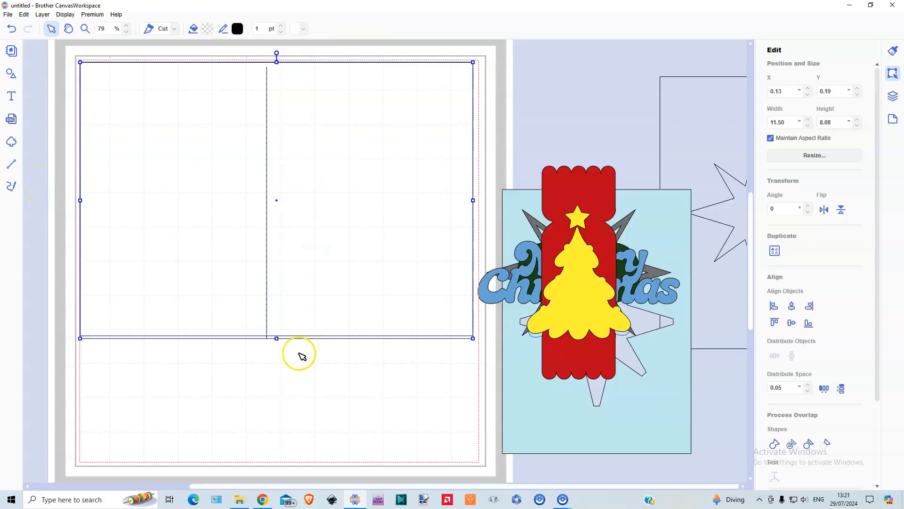
click(792, 306)
click(793, 323)
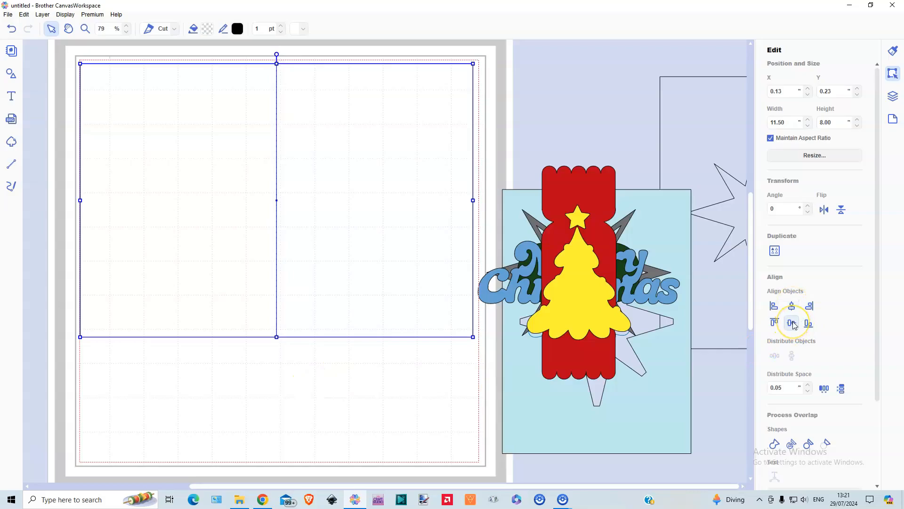
click(257, 412)
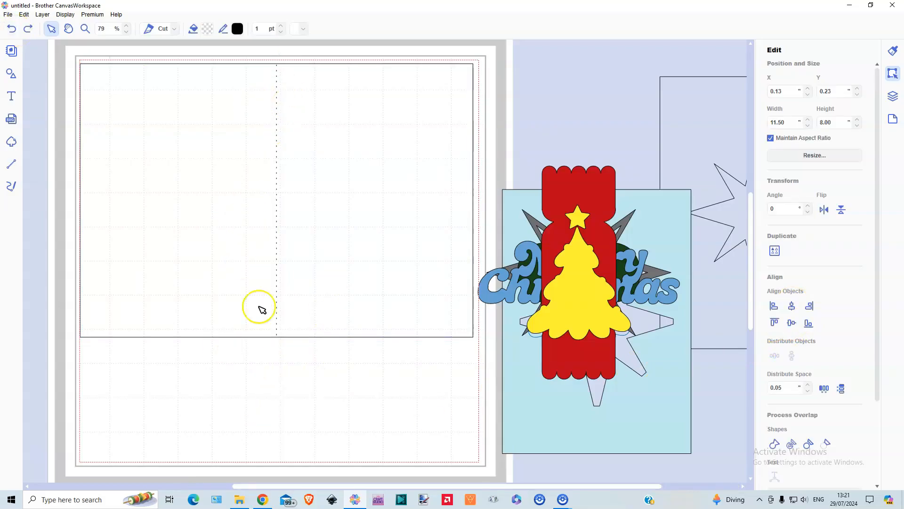
Add the narrow-armed eight-pointed star, squeeze its width to about 2.80 inches and place it on the card's right half
click(10, 76)
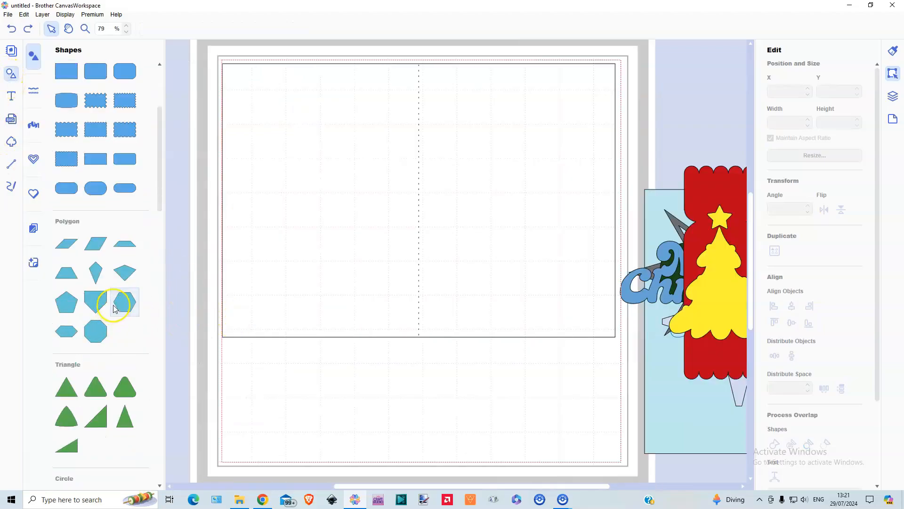
scroll(115, 311, down, 10)
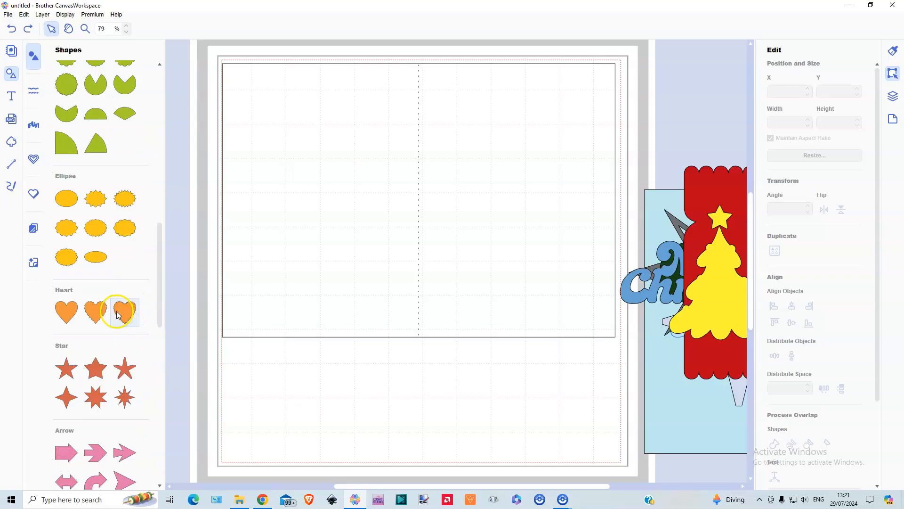
scroll(117, 315, down, 4)
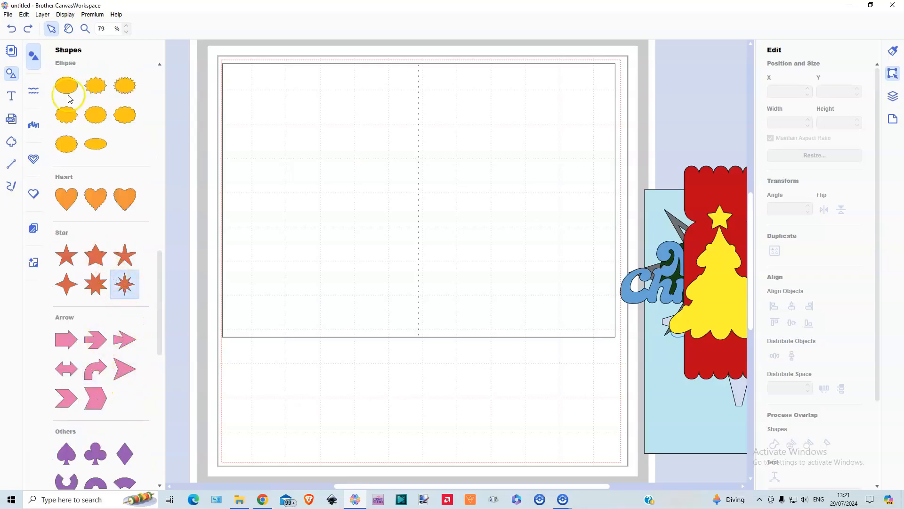
click(125, 285)
click(11, 74)
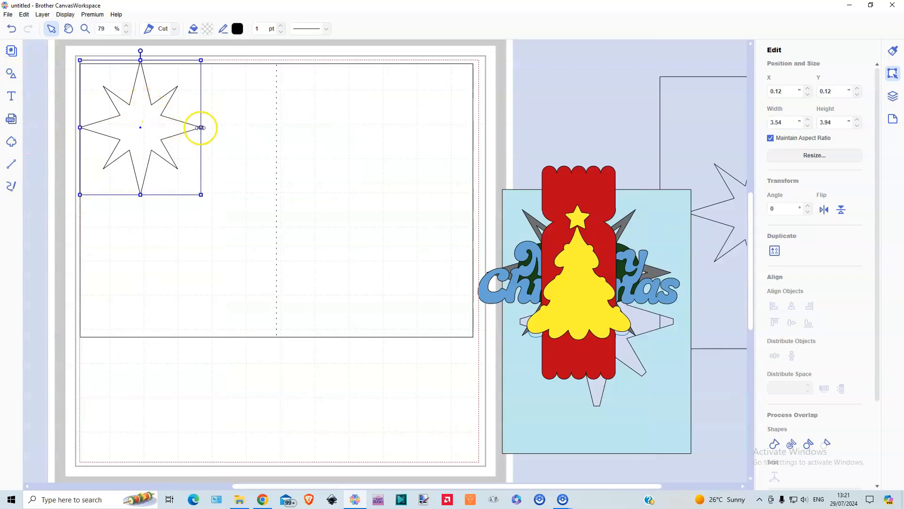
drag(201, 127, 372, 185)
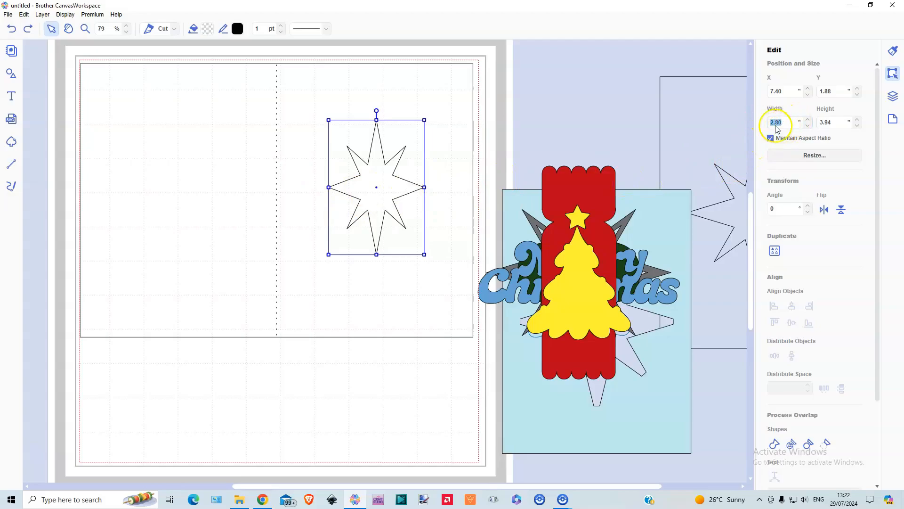
Set the star's width to 4 inches with the aspect ratio kept, and reposition it within the card's right half
text(4)
key(Return)
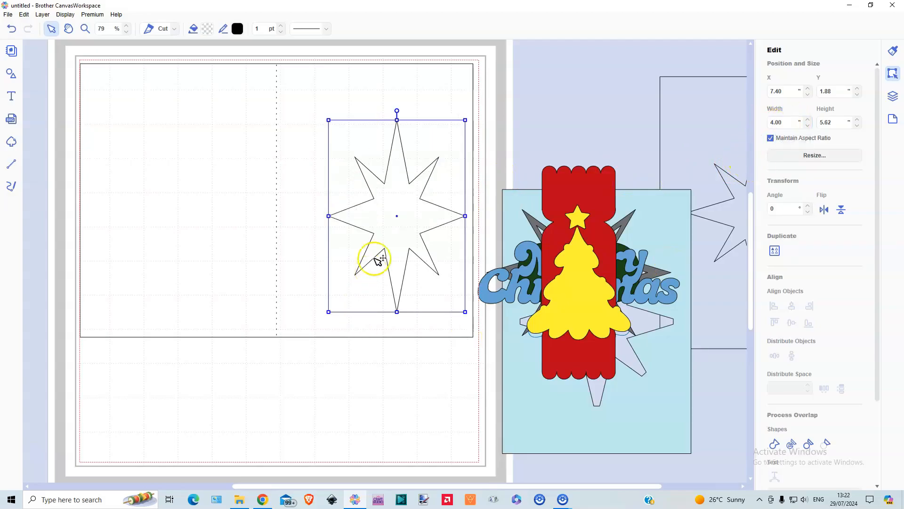
drag(407, 207, 382, 188)
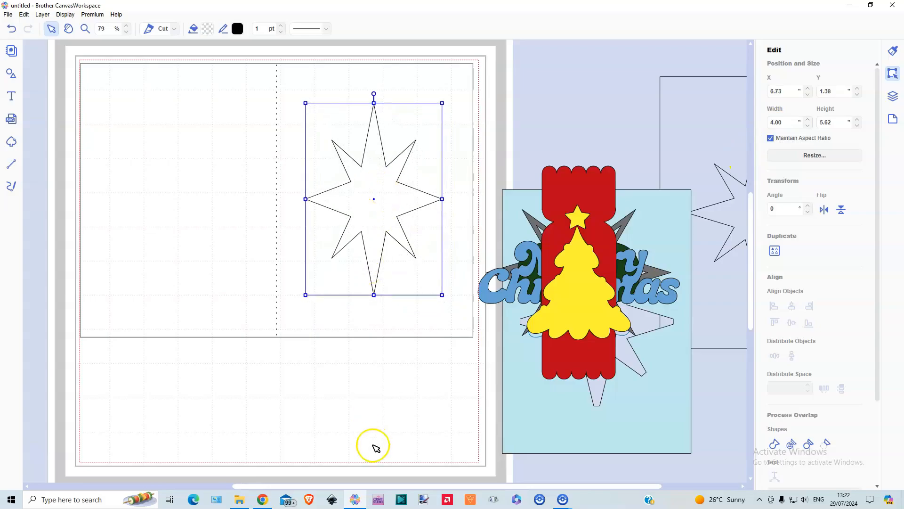
Add a plain rectangle and stretch it over the card's front panel, from the fold line to the outer edge, about 5.74 by 8.00 inches
click(11, 73)
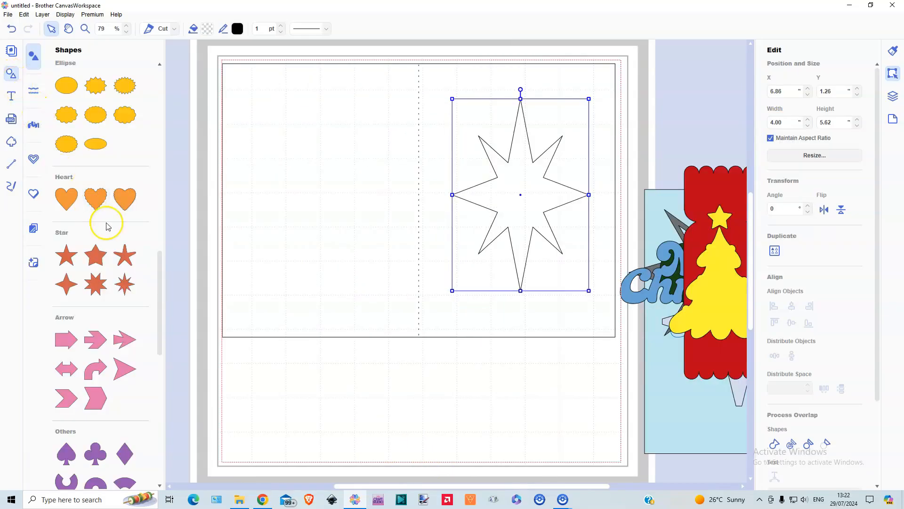
scroll(105, 214, up, 5)
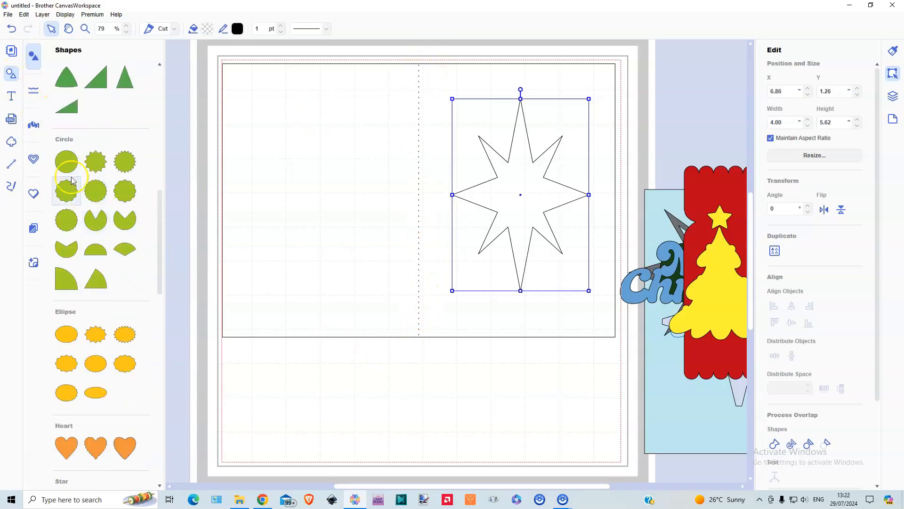
scroll(94, 170, up, 8)
click(12, 77)
drag(165, 105, 357, 101)
key(Right)
key(Right)
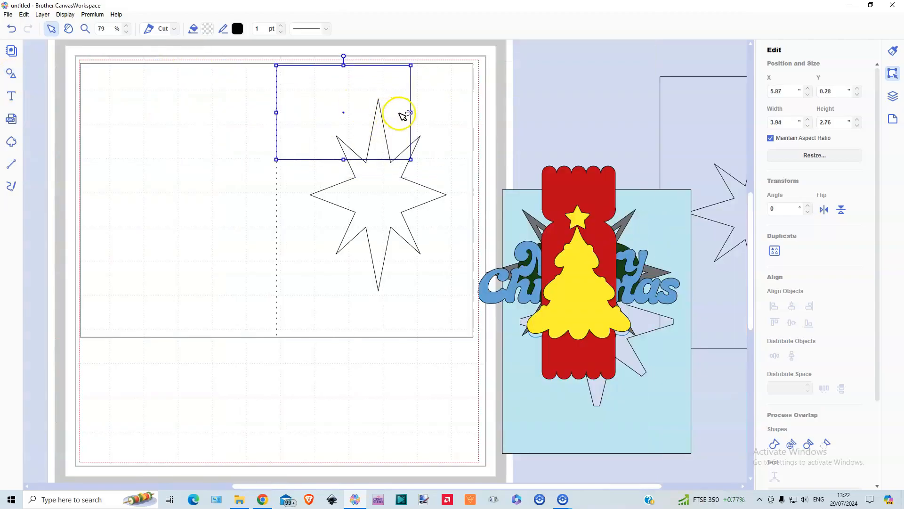
drag(412, 111, 472, 116)
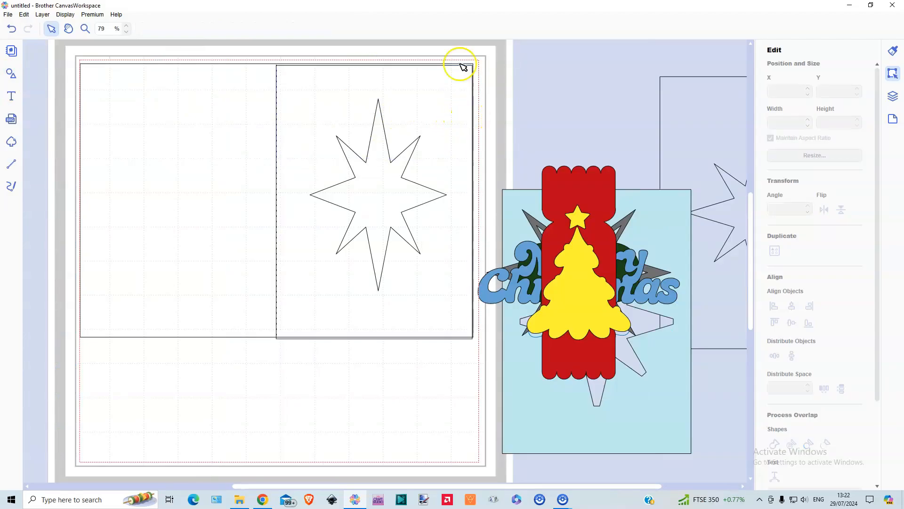
Align the front panel rectangle vertically to the middle of the card base and fold line
click(460, 64)
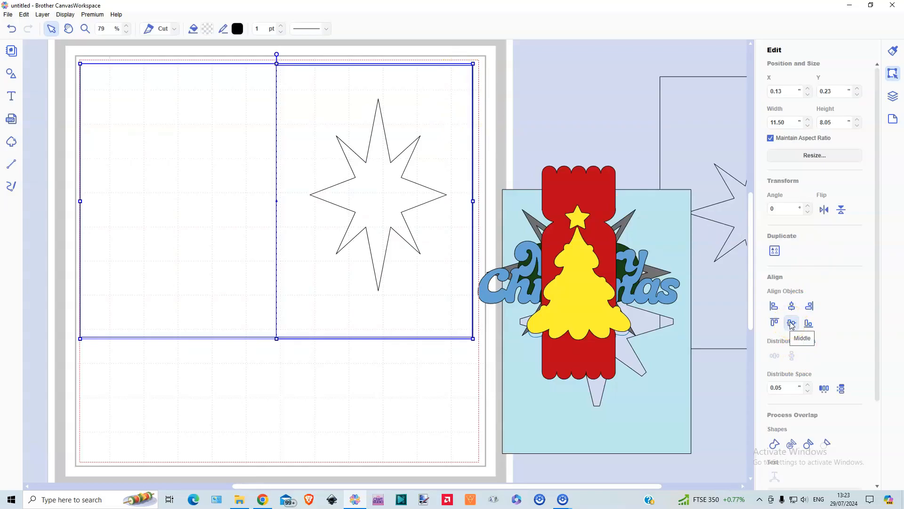
click(792, 325)
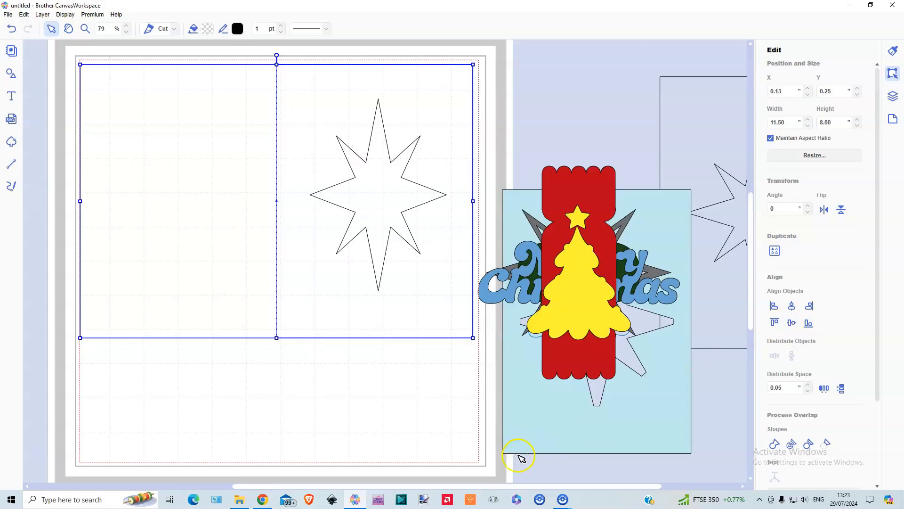
click(304, 441)
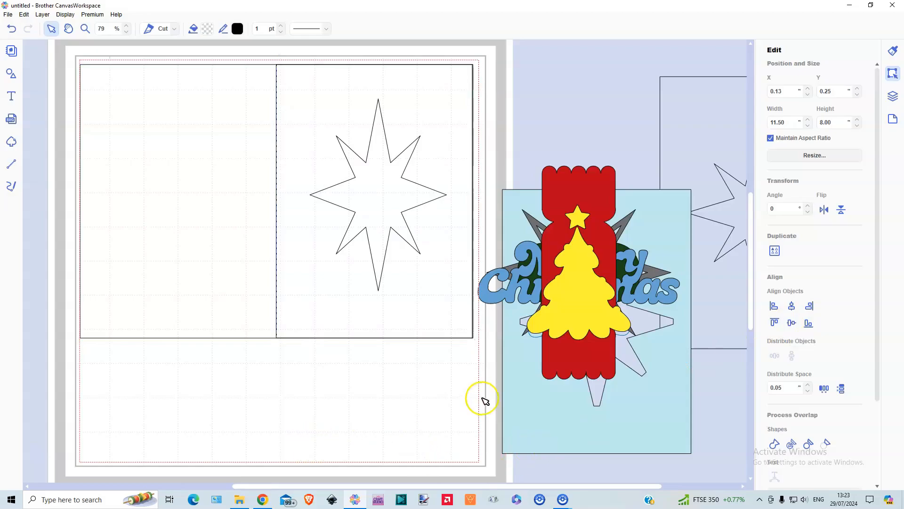
Send the front panel rectangle backward so the star inside it can be selected
click(426, 313)
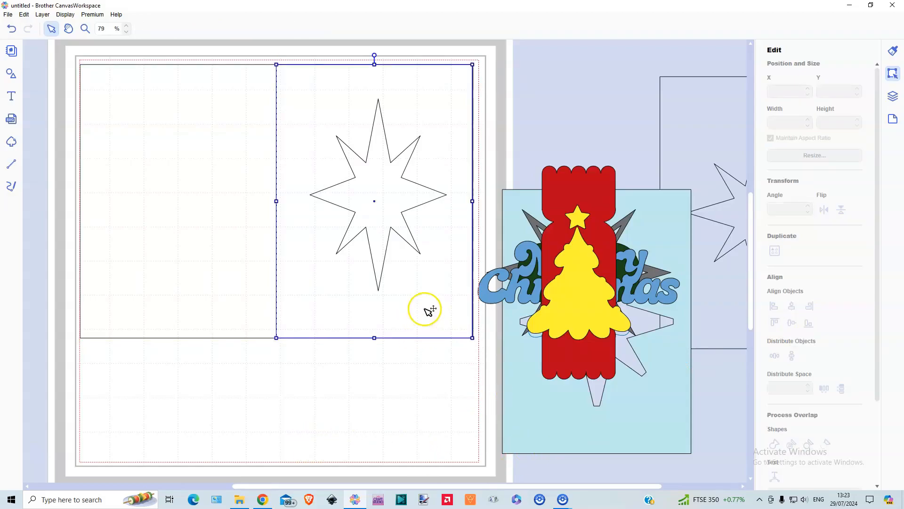
click(382, 197)
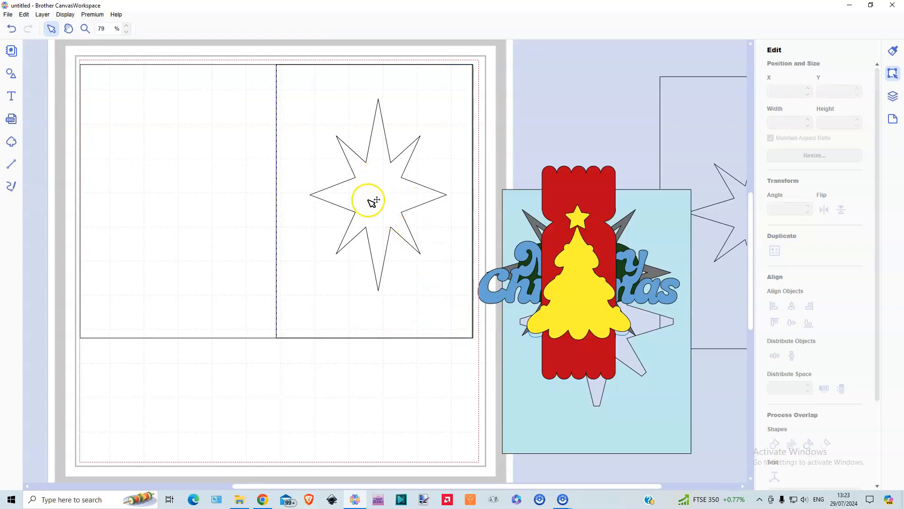
click(327, 101)
right_click(326, 101)
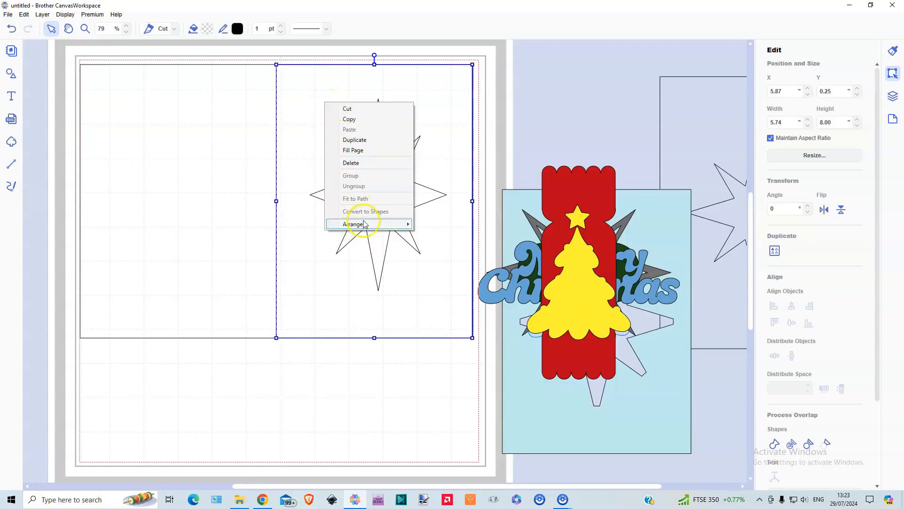
mouse_move(398, 224)
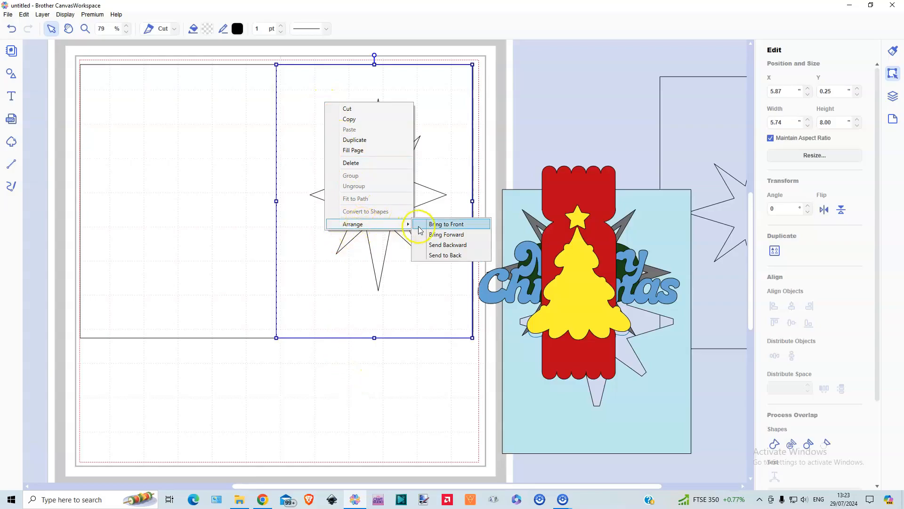
click(445, 245)
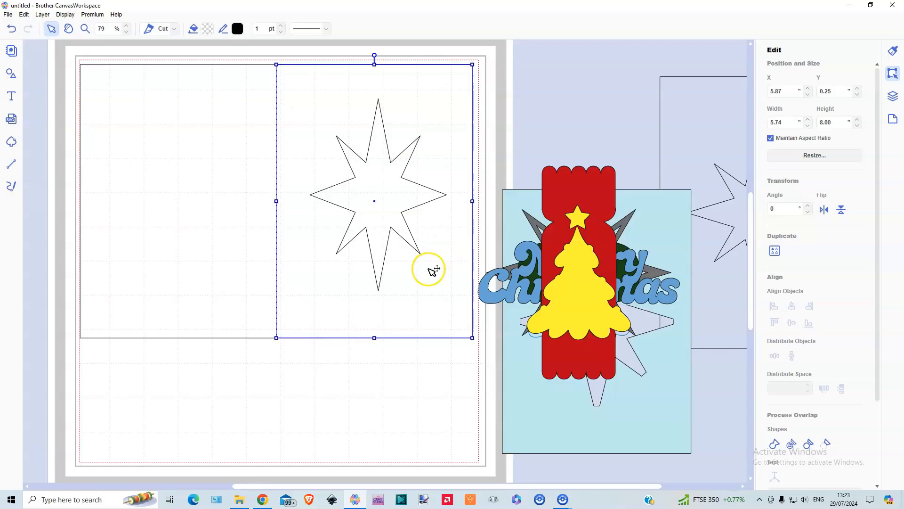
click(430, 430)
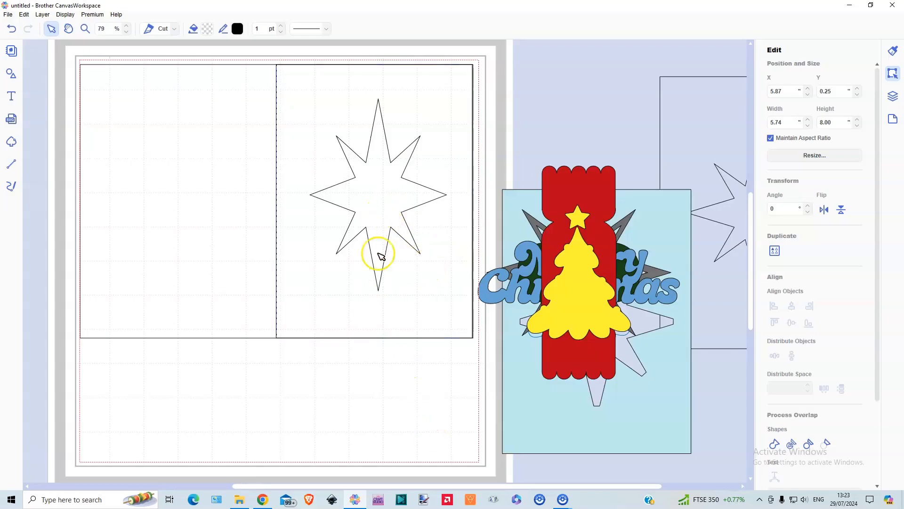
Centre the star on the front panel rectangle both horizontally and vertically
click(380, 213)
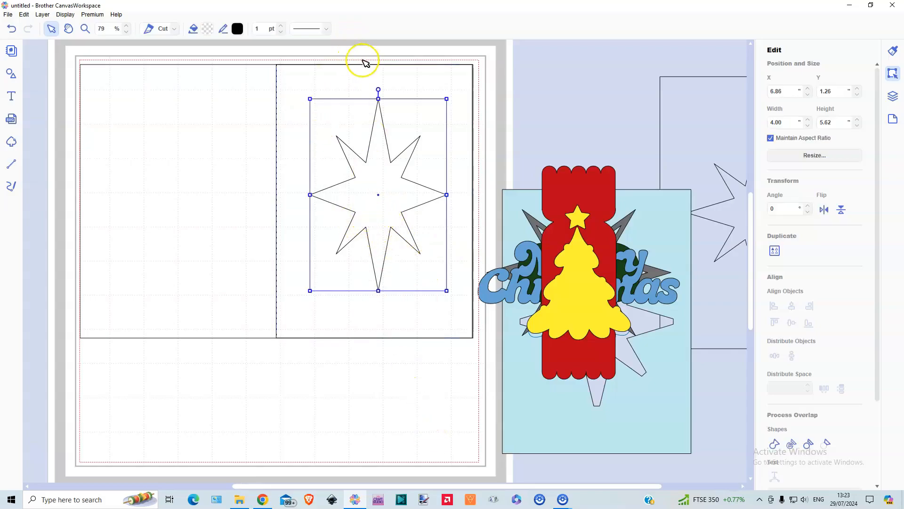
click(354, 87)
shift+click(367, 118)
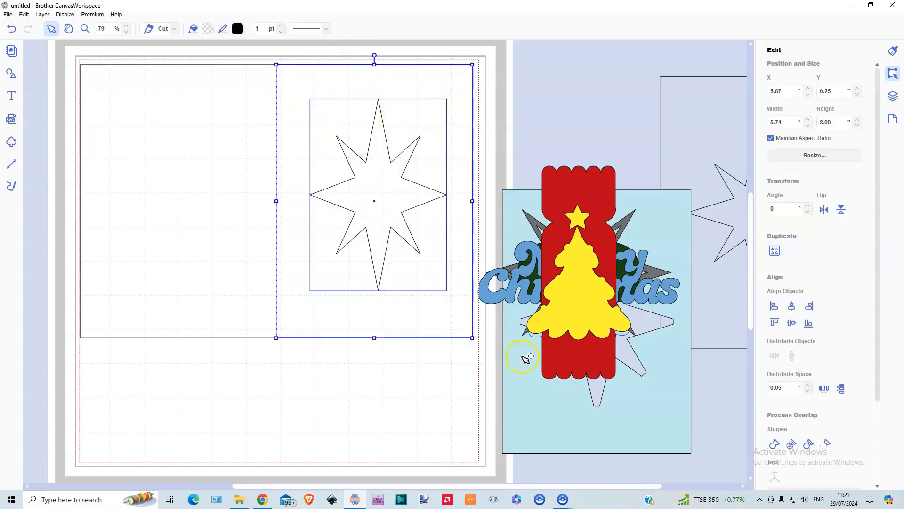
click(792, 306)
click(792, 323)
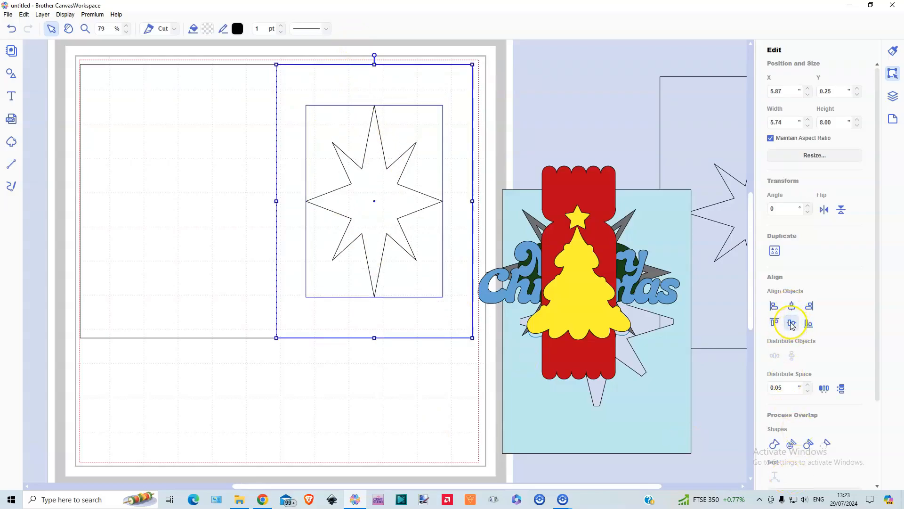
click(302, 411)
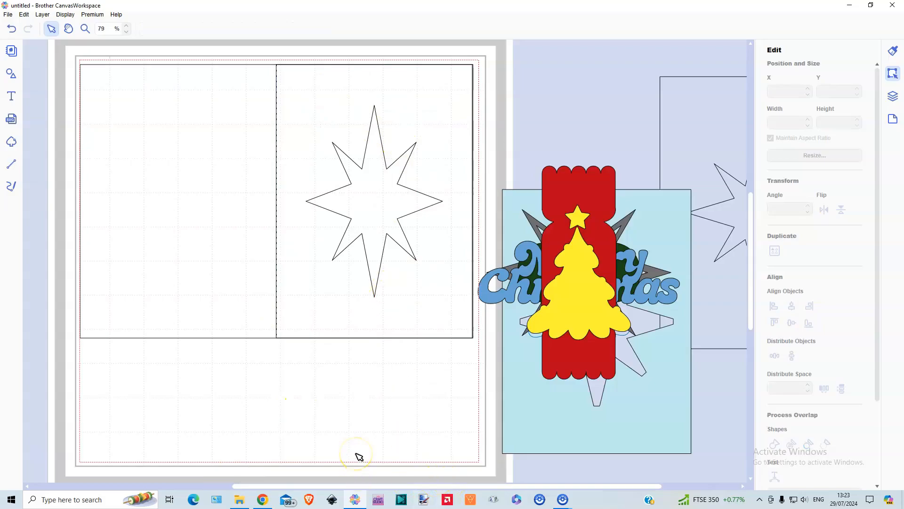
Duplicate the eight-pointed star on the card's front panel
click(357, 210)
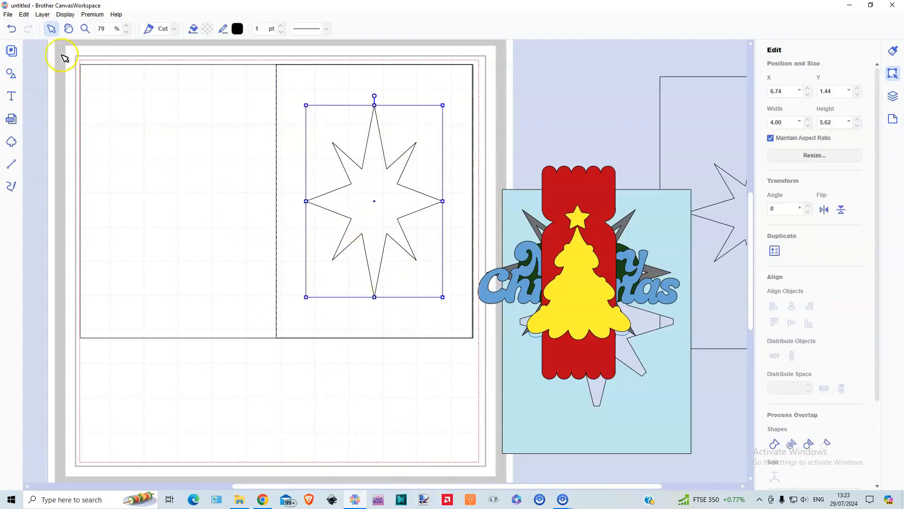
click(39, 16)
click(57, 25)
click(42, 15)
click(54, 25)
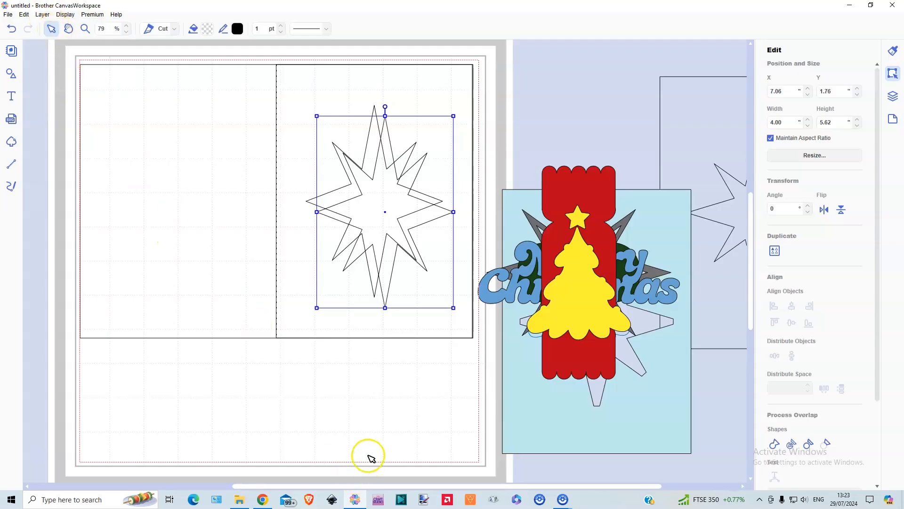
Move one star copy to the blank area below the back panel and place another copy over the front panel's centred star
drag(426, 234, 175, 460)
click(371, 199)
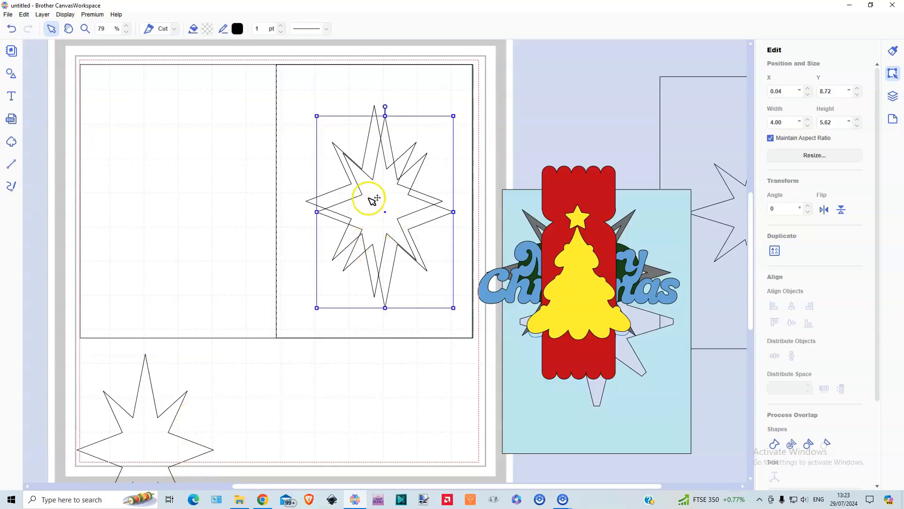
drag(371, 199, 364, 193)
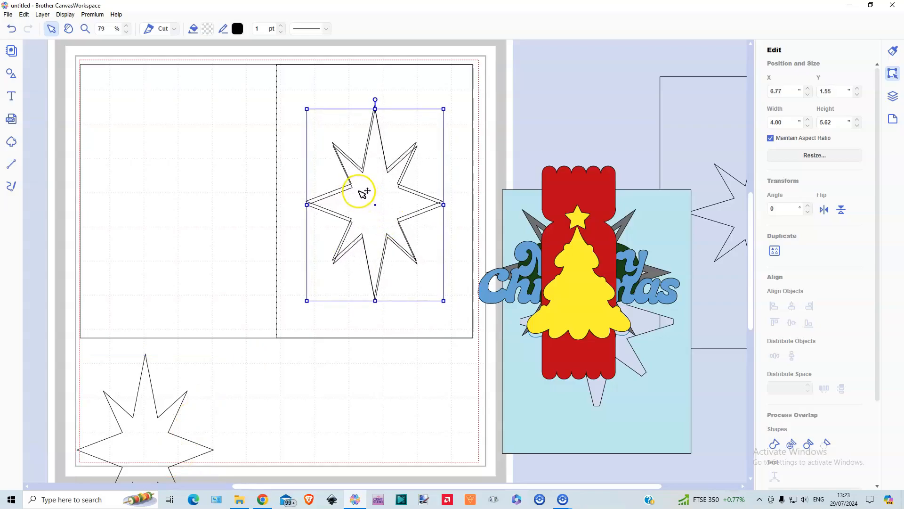
Centre the placed star copy on the front panel rectangle horizontally and vertically, and subtract it from the rectangle
click(435, 92)
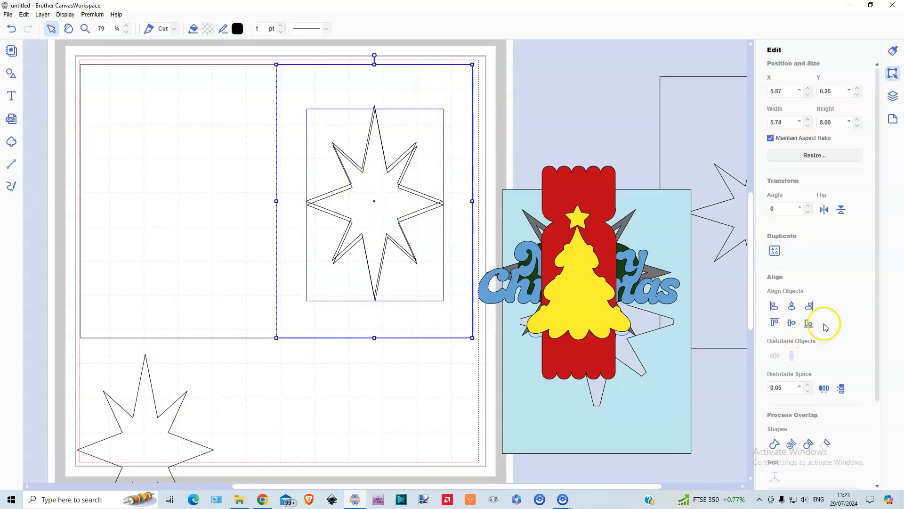
click(791, 307)
click(791, 323)
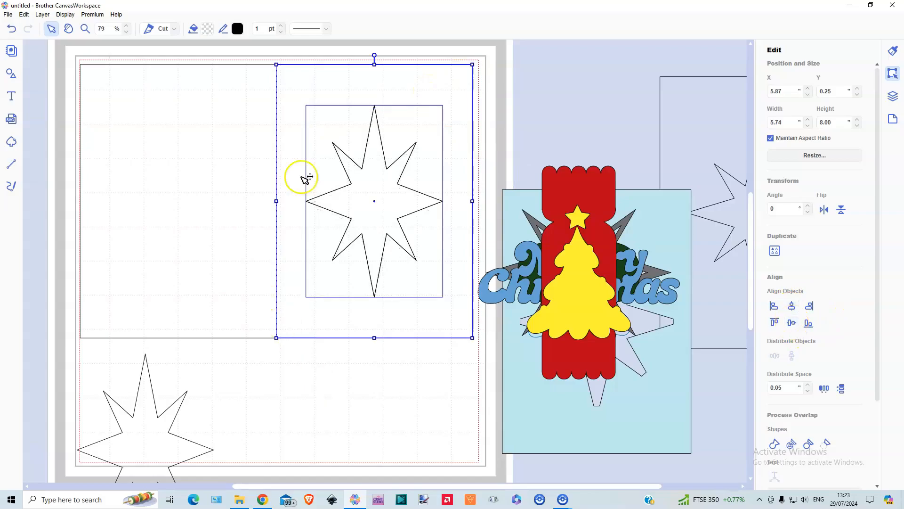
click(826, 444)
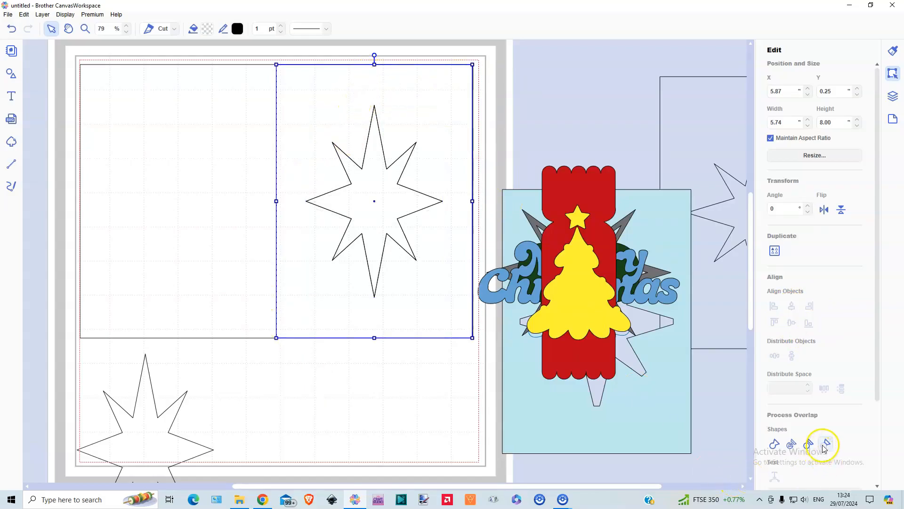
Subtract the remaining front star from the card base, checking the cutout by moving the base and undoing the move
click(383, 189)
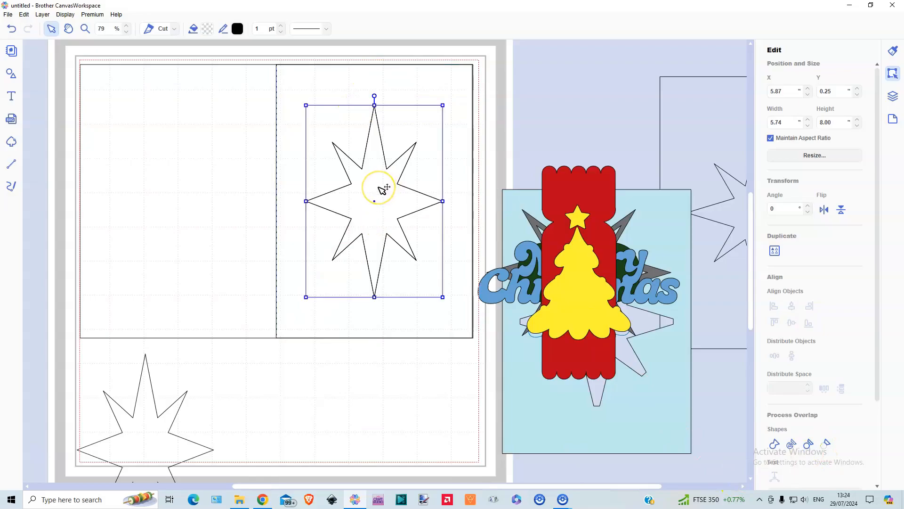
shift+click(213, 168)
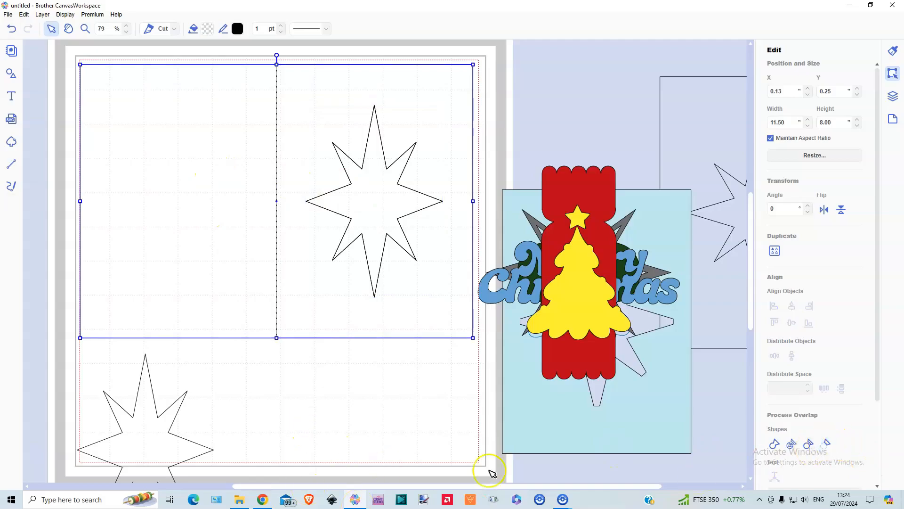
drag(405, 293, 409, 324)
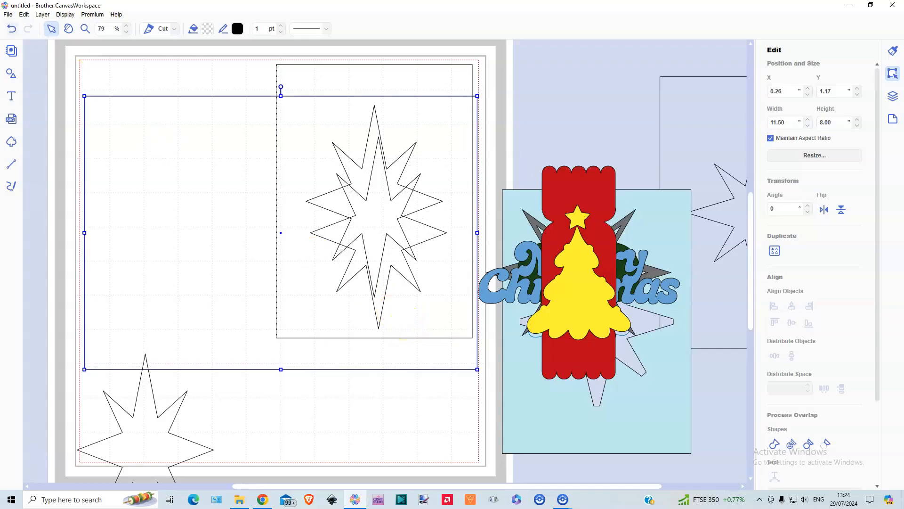
click(12, 29)
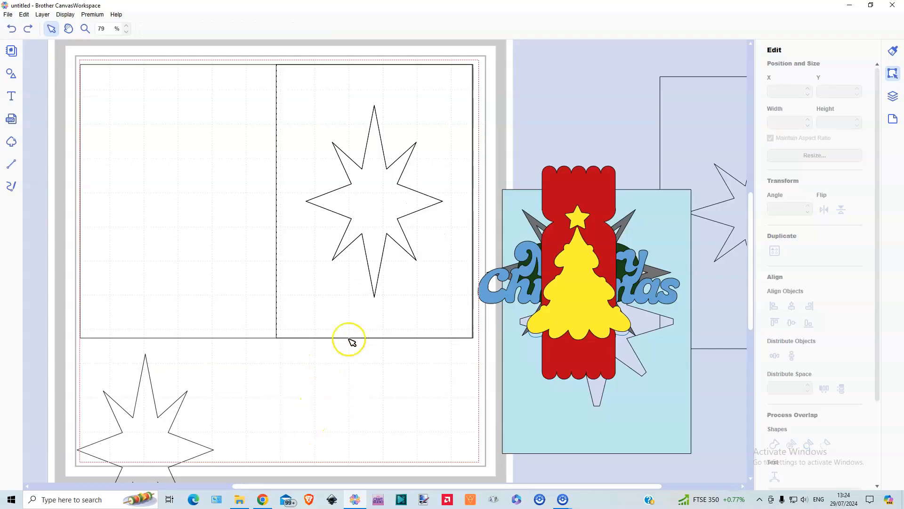
Send the card base to the back so the front panel rectangle can be selected above it
click(379, 311)
right_click(379, 311)
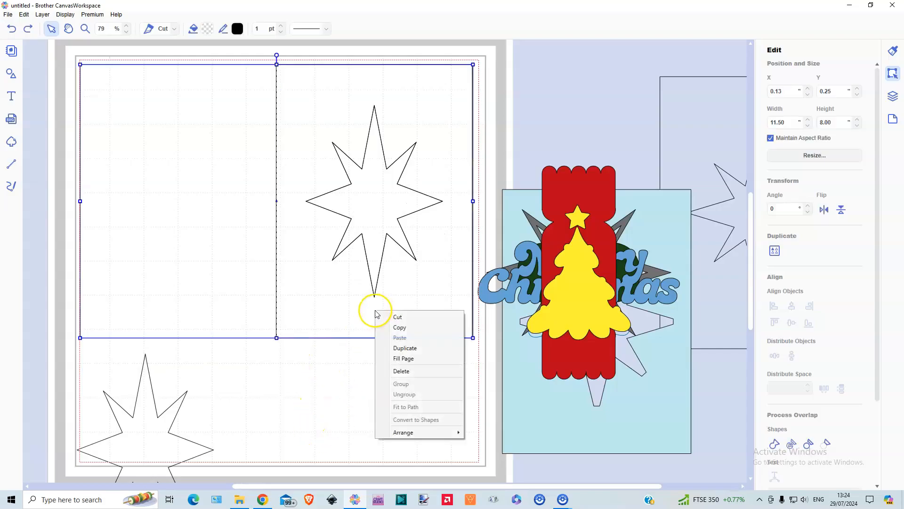
mouse_move(410, 433)
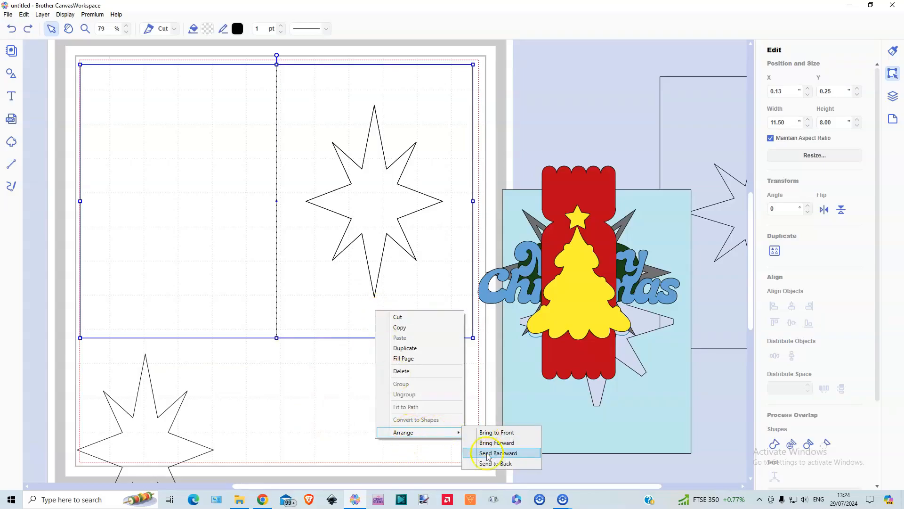
click(494, 463)
Try offsetting the front panel and its star cutout inward by 0.08" with the original line left as is, and undo the offset
click(342, 296)
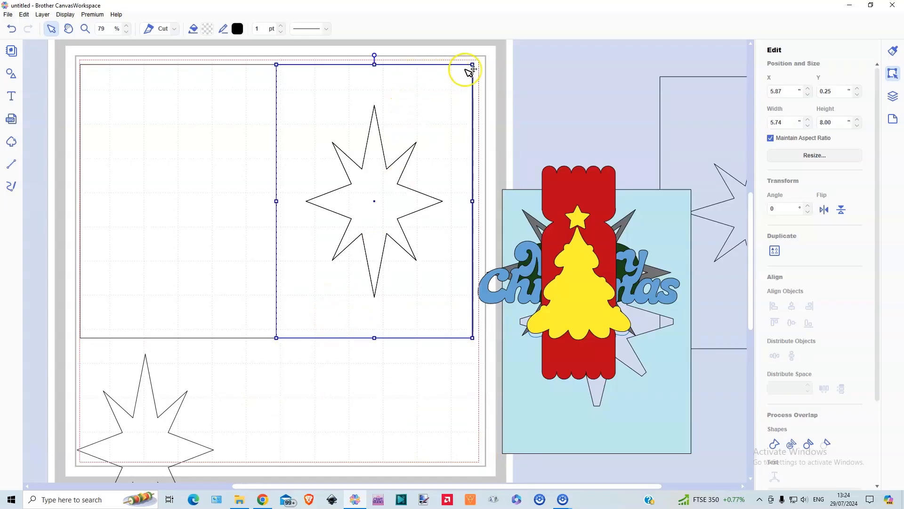
scroll(827, 434, down, 3)
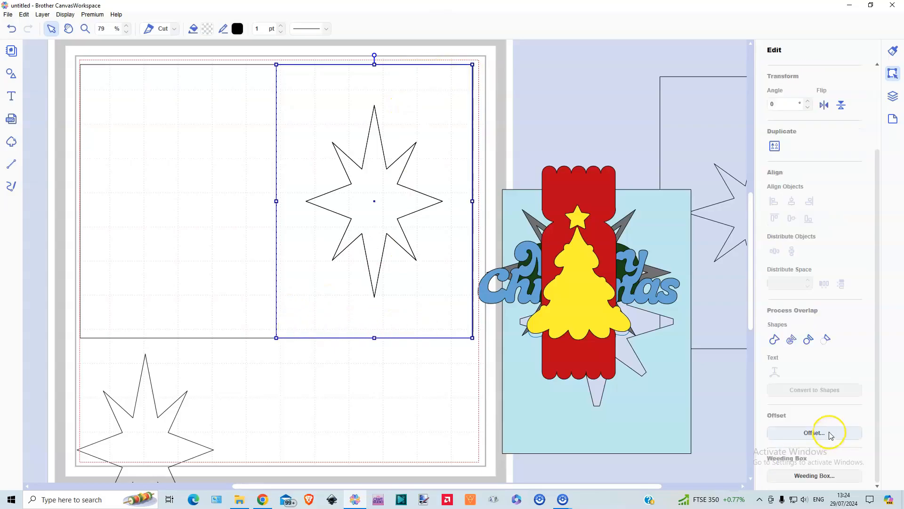
click(814, 432)
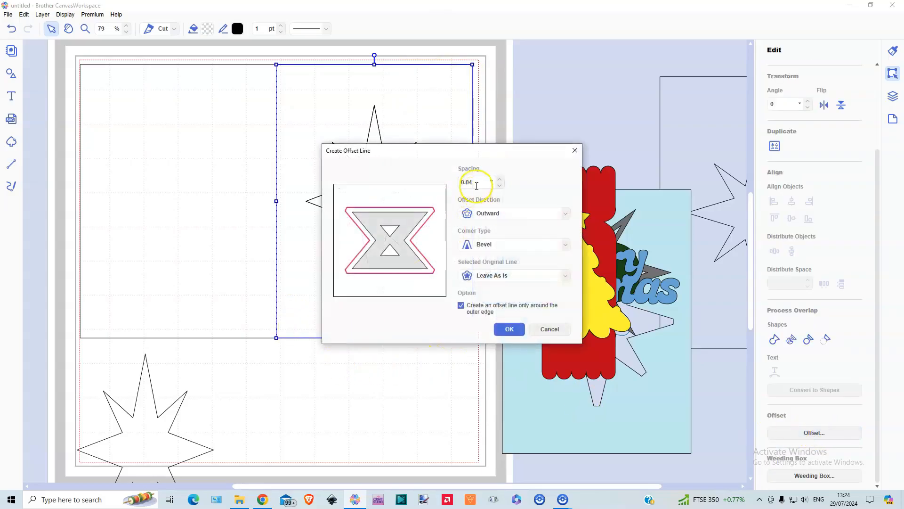
click(499, 213)
click(488, 225)
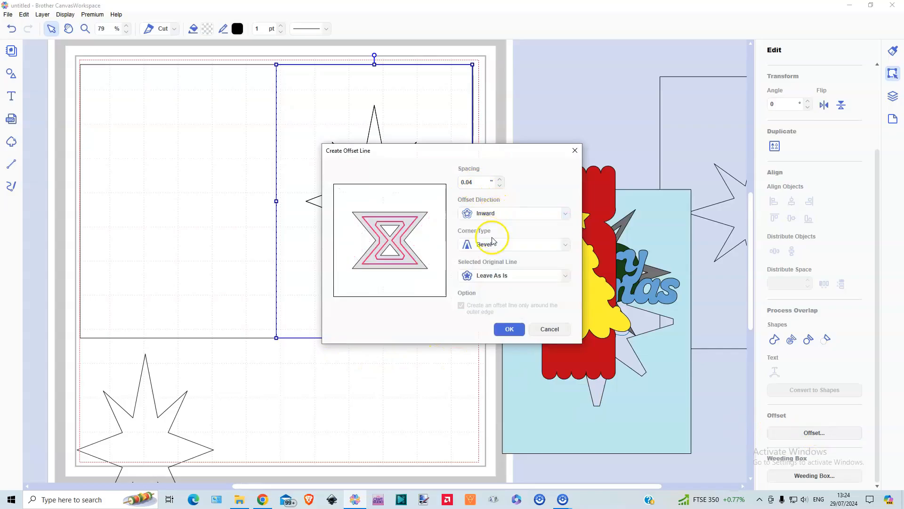
click(500, 179)
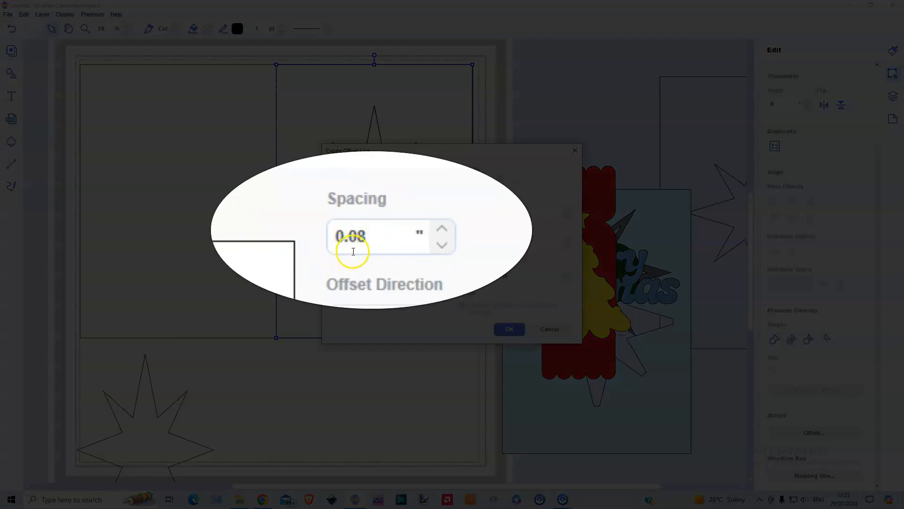
click(443, 230)
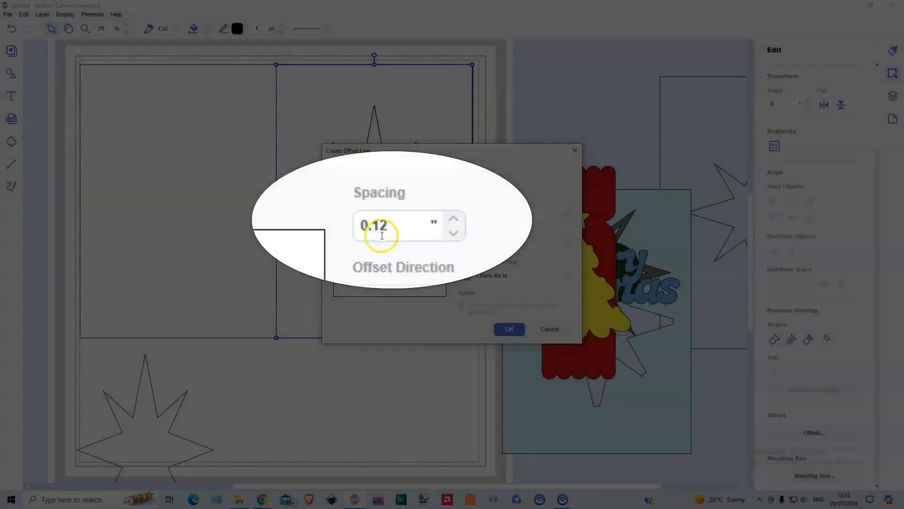
click(442, 245)
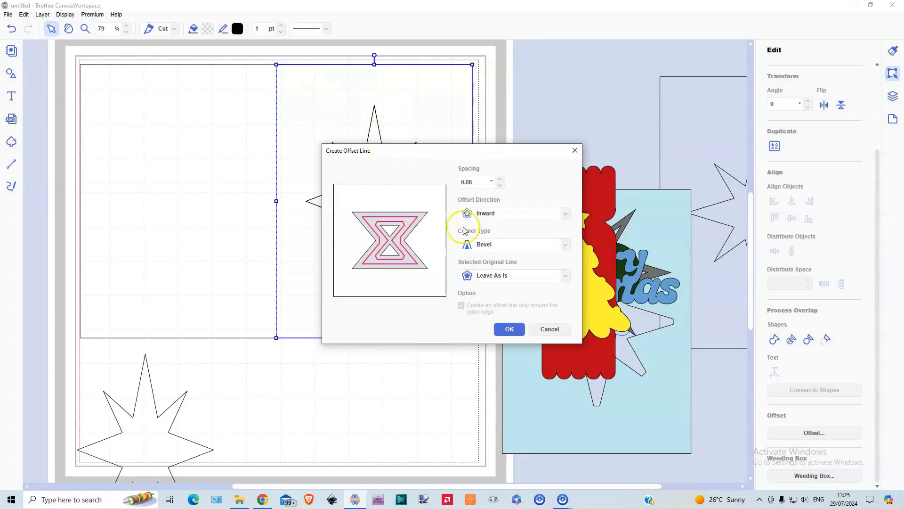
click(511, 330)
key(ctrl+z)
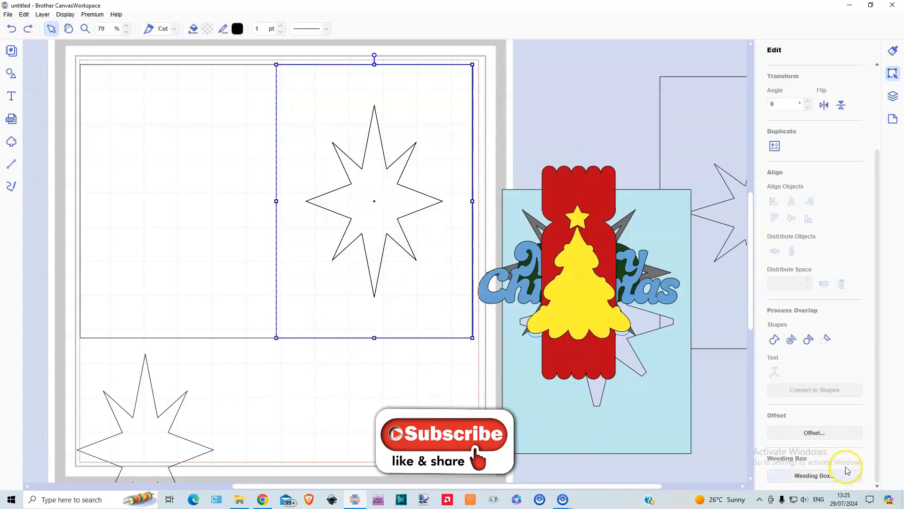
Create an inward offset of the front panel with a slightly wider spacing and fill the new layer with pale blue
click(818, 431)
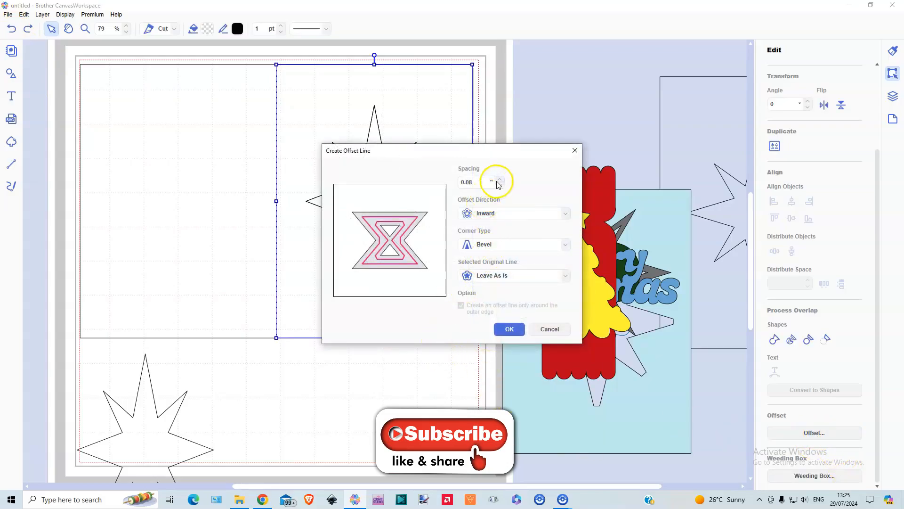
click(509, 329)
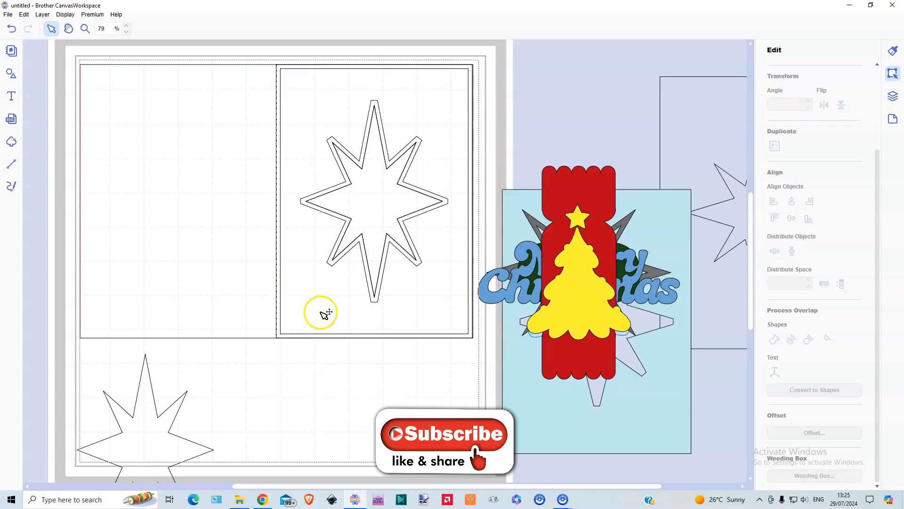
mouse_move(325, 313)
mouse_down()
mouse_move(323, 373)
mouse_move(326, 314)
mouse_up()
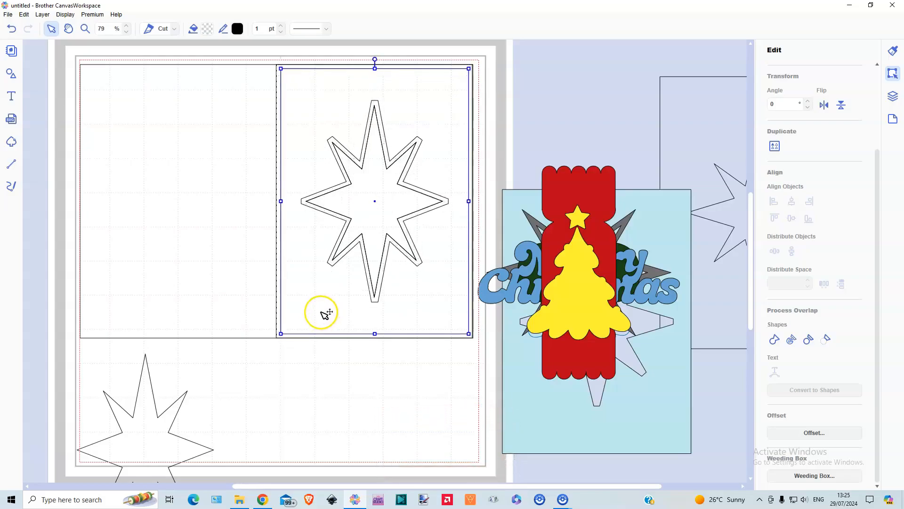
click(206, 32)
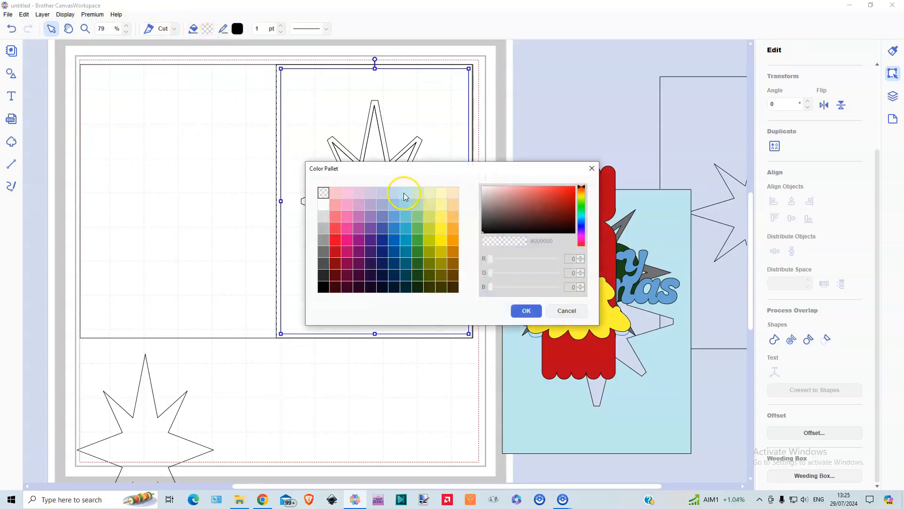
click(394, 196)
click(526, 310)
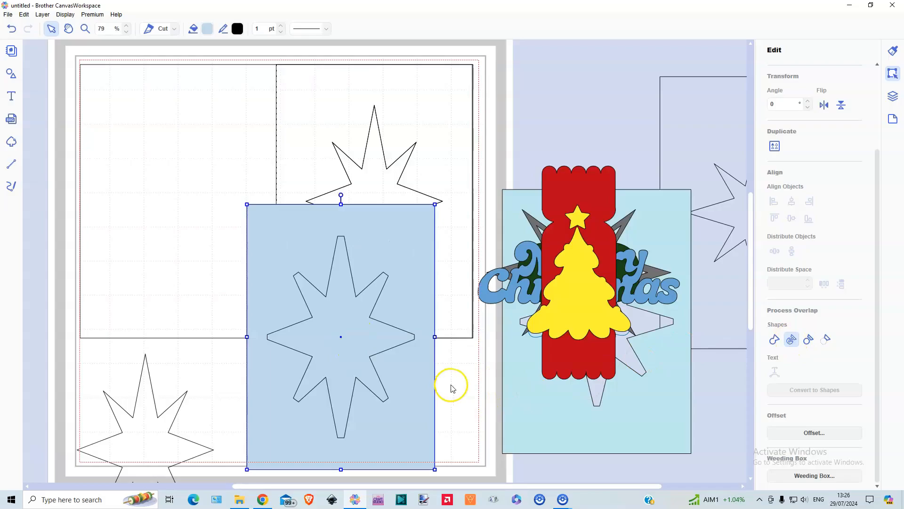
Delete the star piece inside the pale blue layer and move the layer below the card base
click(346, 354)
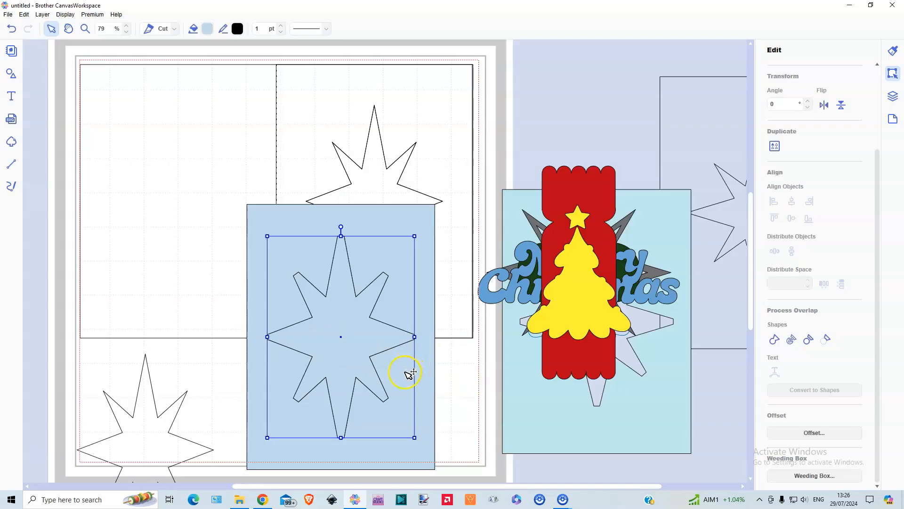
key(Delete)
click(408, 248)
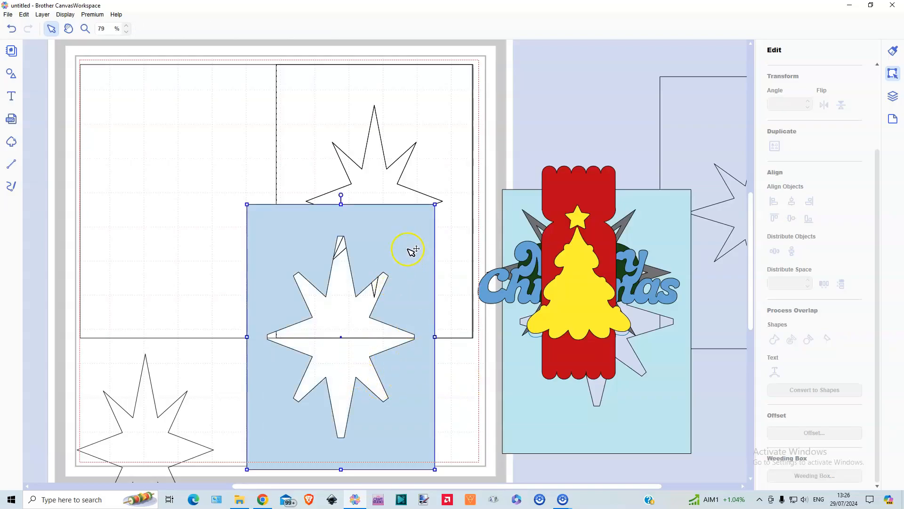
drag(402, 366, 402, 390)
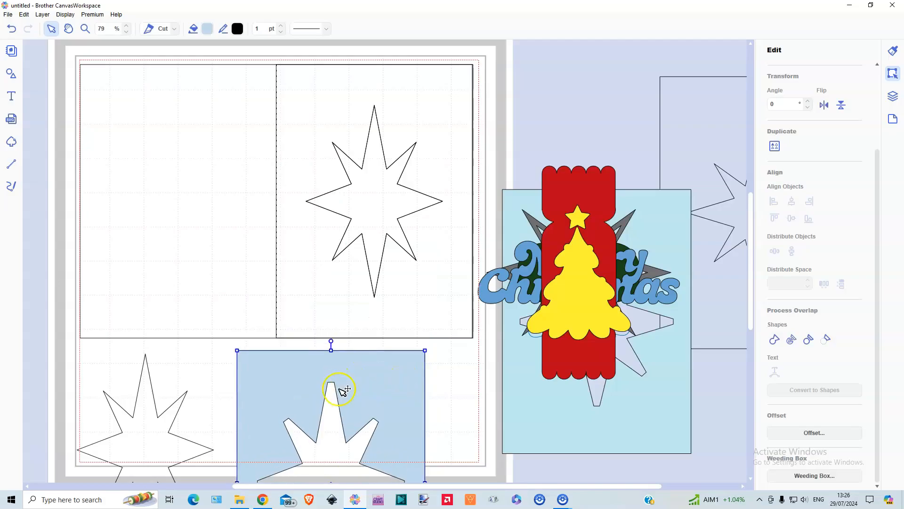
Rearrange the pieces: the cut front panel off the mat, the spare star onto the back panel, the grey star frame above the sample artwork
drag(424, 115, 670, 394)
drag(139, 430, 173, 289)
drag(636, 223, 702, 94)
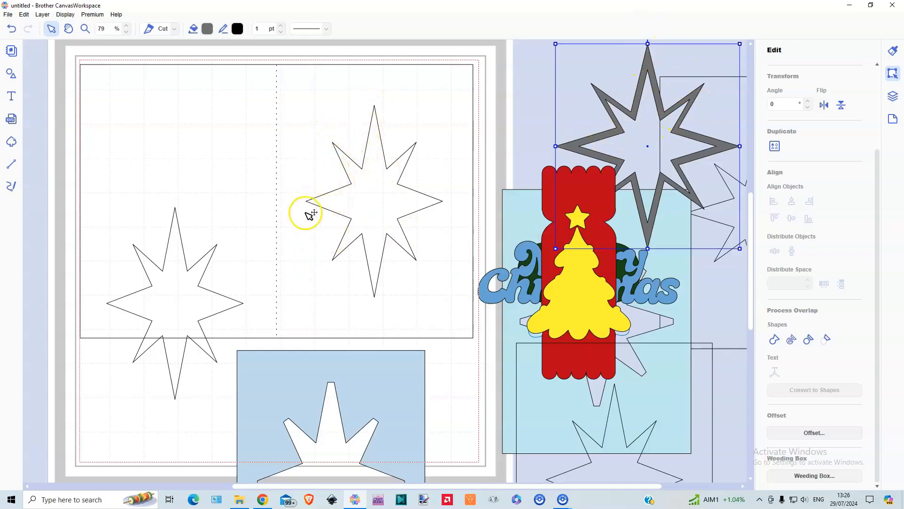
Duplicate the star on the back panel, enlarge the copy and centre it around the original to outline a star frame
click(184, 297)
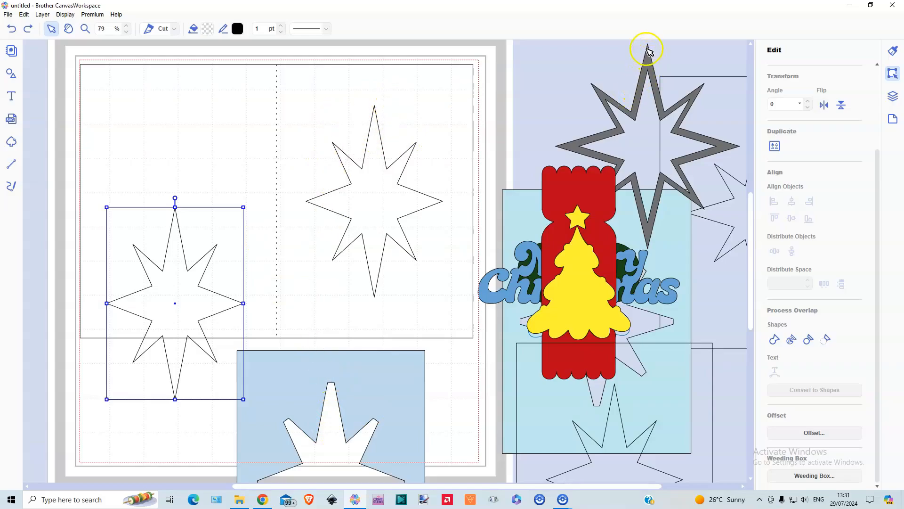
click(39, 17)
click(47, 25)
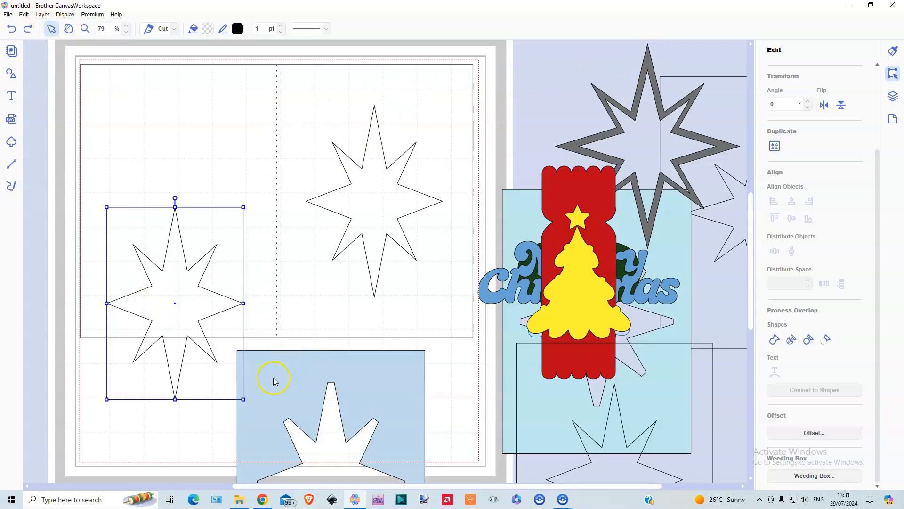
drag(254, 410, 287, 456)
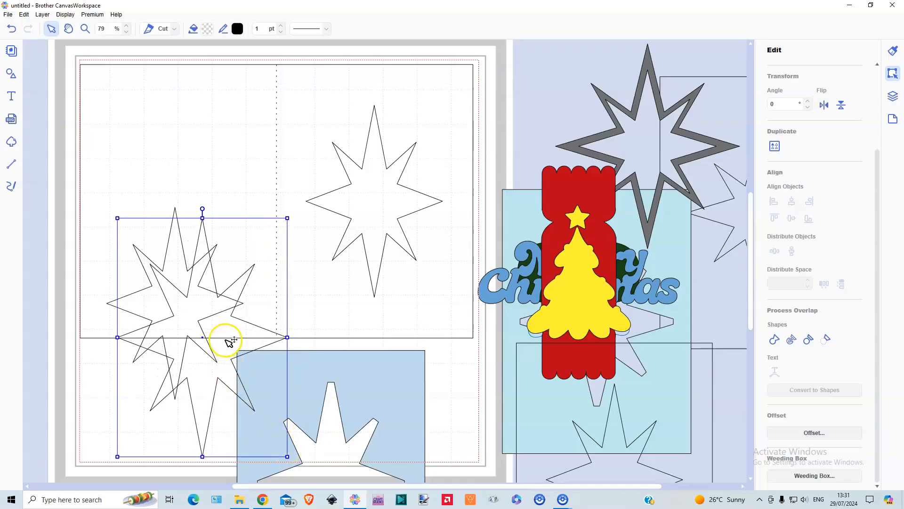
drag(230, 348, 202, 313)
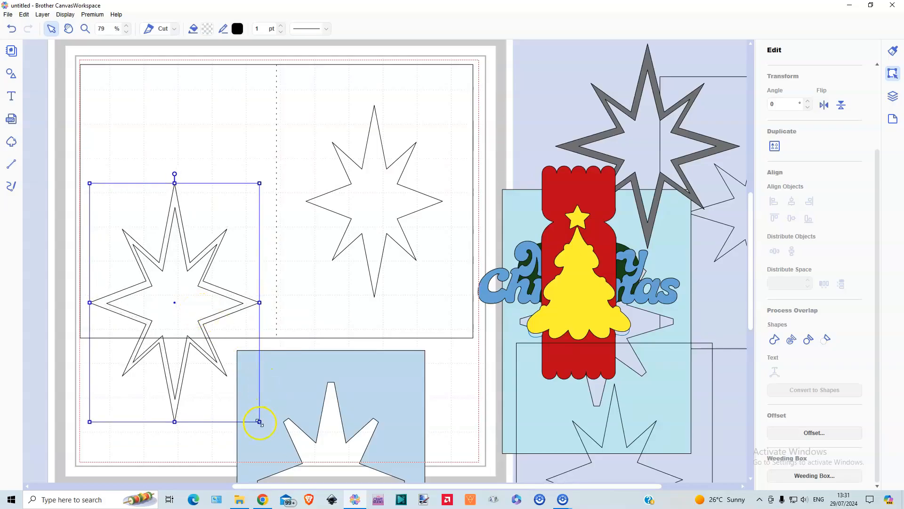
drag(262, 424, 268, 428)
Compare the enlarged star with the front panel's star opening, return it around the back panel star and shrink it slightly
drag(222, 319, 419, 210)
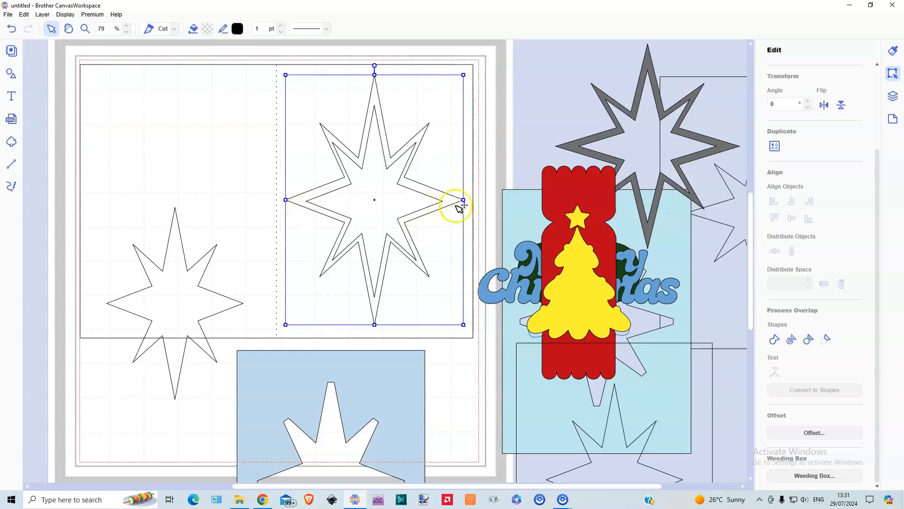
drag(450, 200, 248, 306)
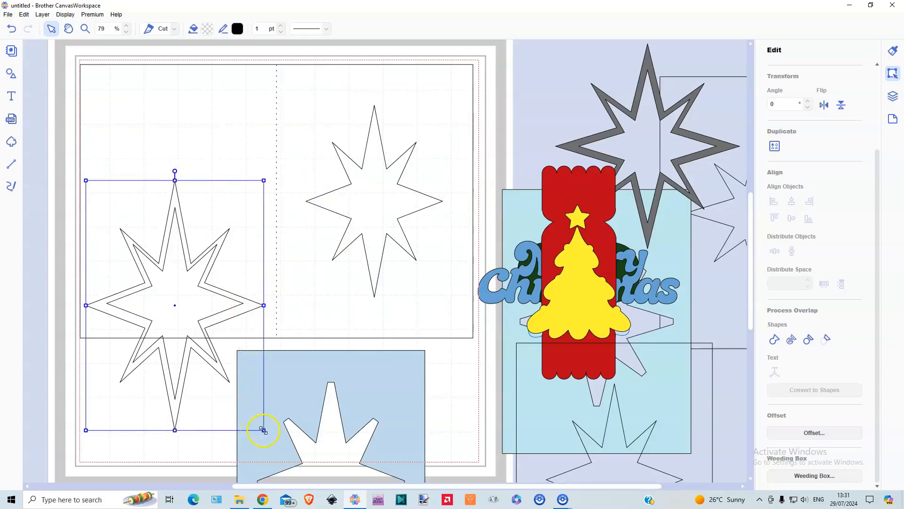
drag(264, 430, 261, 426)
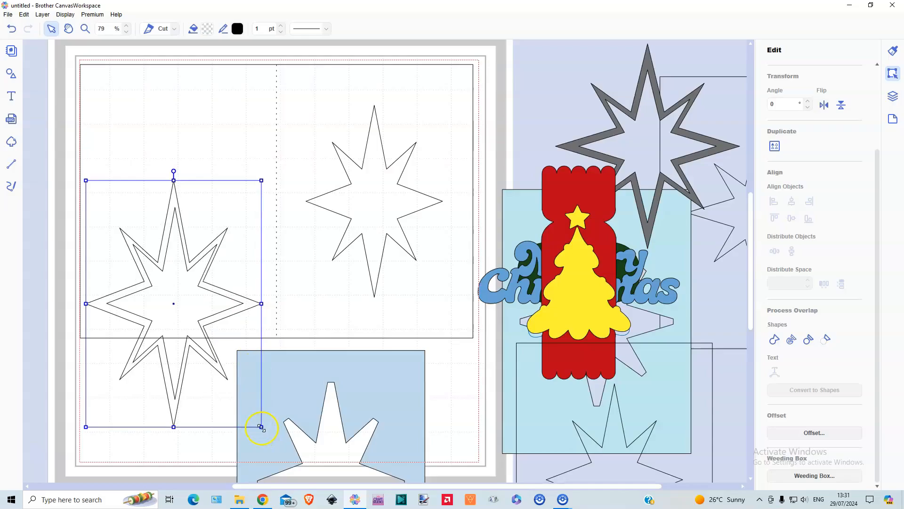
Nudge the enlarged star around the smaller star and align the two on their horizontal and vertical centres
drag(218, 321, 221, 321)
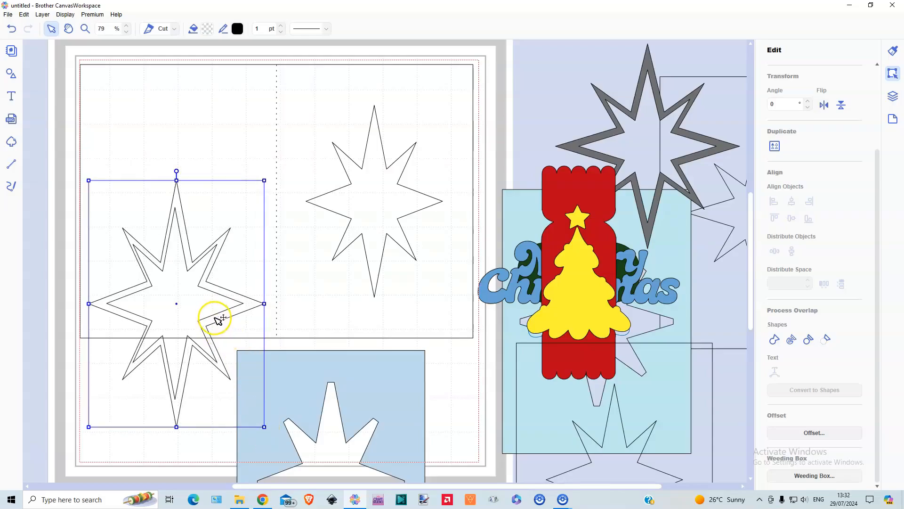
click(188, 442)
click(183, 388)
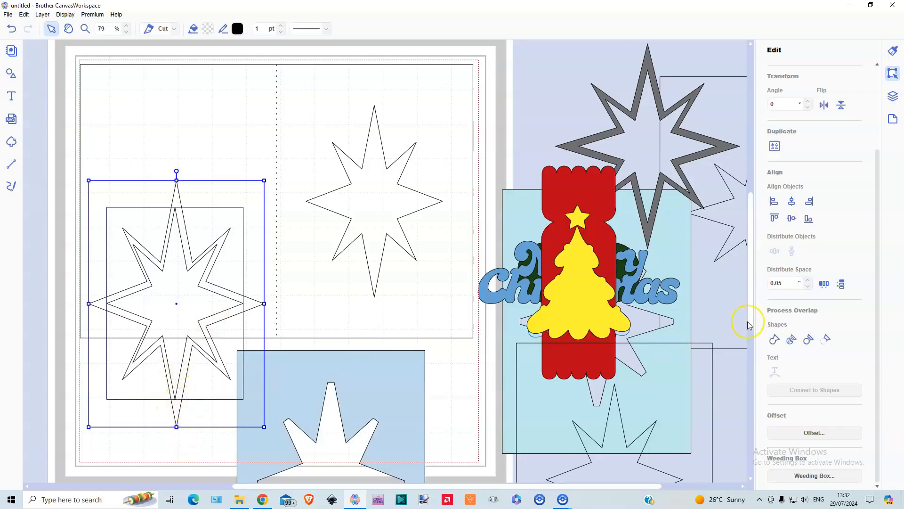
click(792, 201)
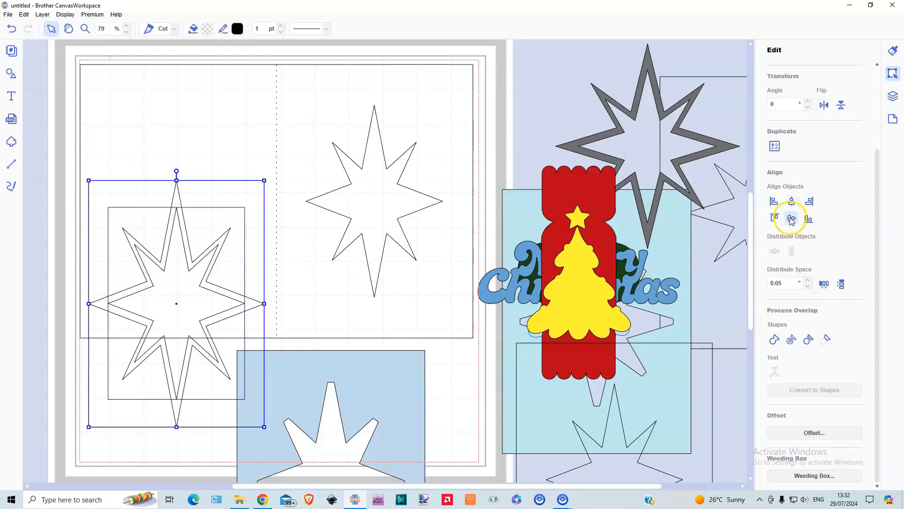
click(791, 219)
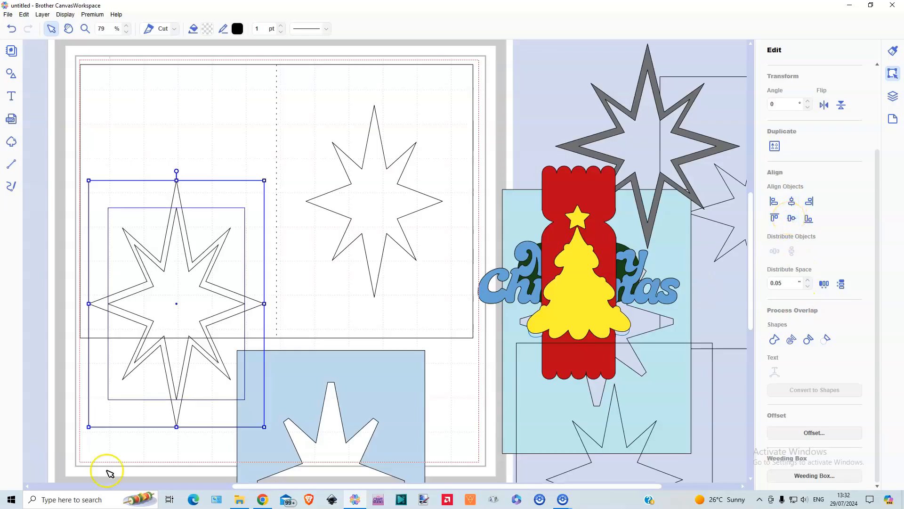
click(67, 365)
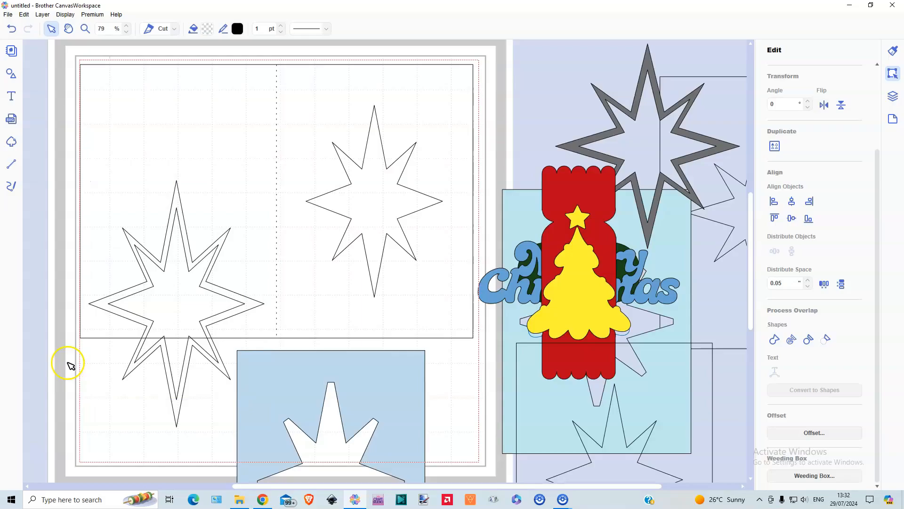
Send the enlarged star to the back of the stacking order
click(106, 303)
right_click(107, 306)
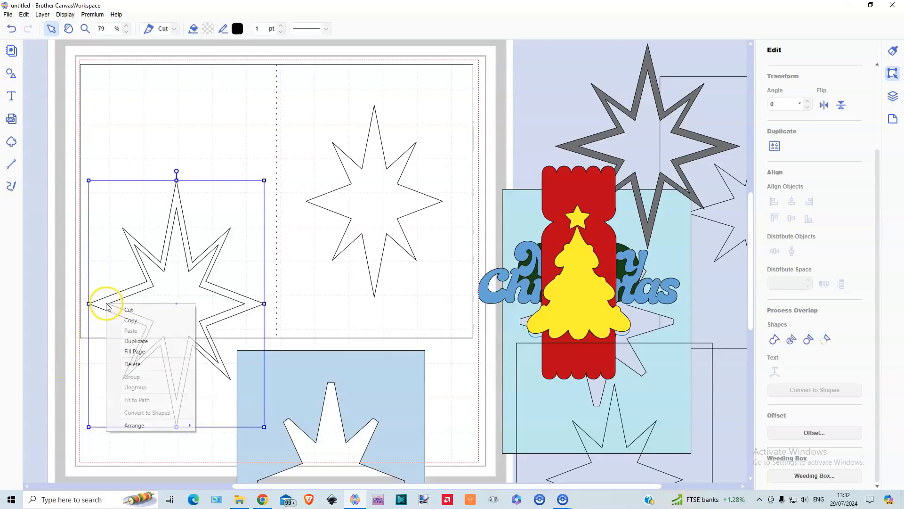
mouse_move(147, 426)
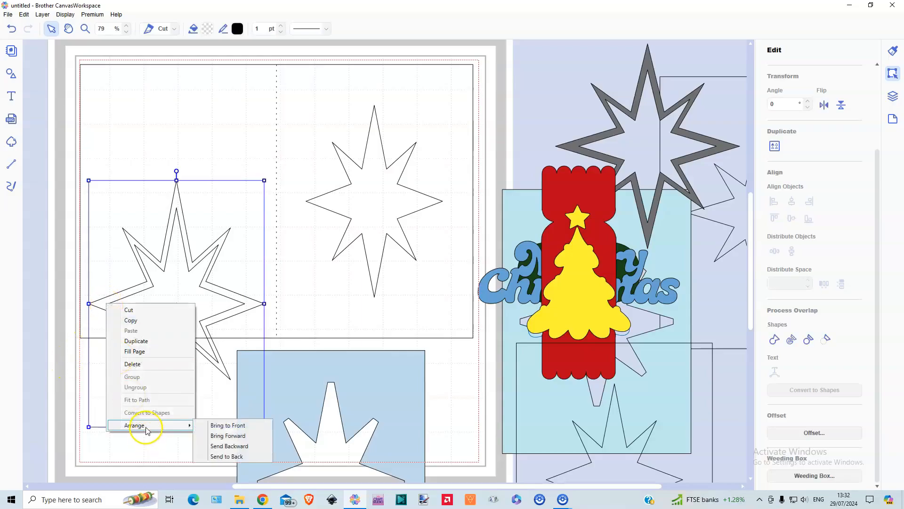
click(221, 456)
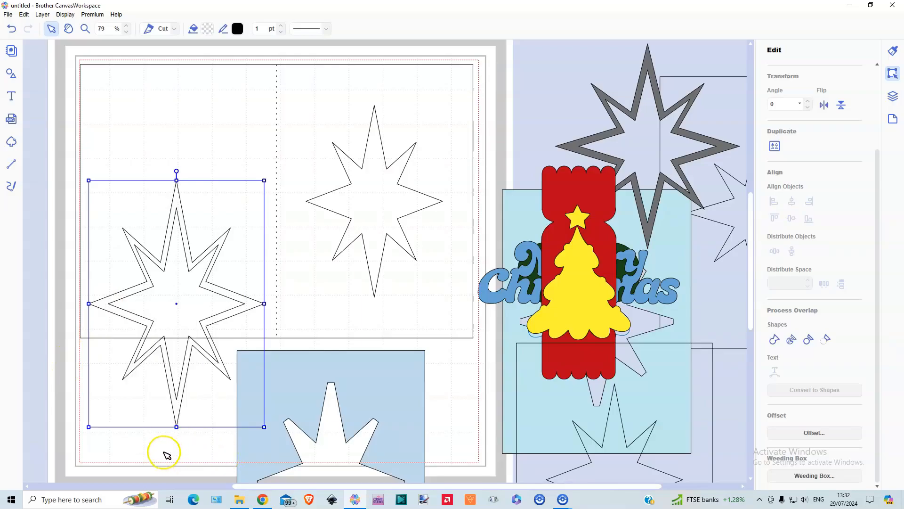
Subtract the smaller star from the enlarged one to form a star frame and fill it with grey #949494
drag(189, 441, 173, 380)
click(827, 339)
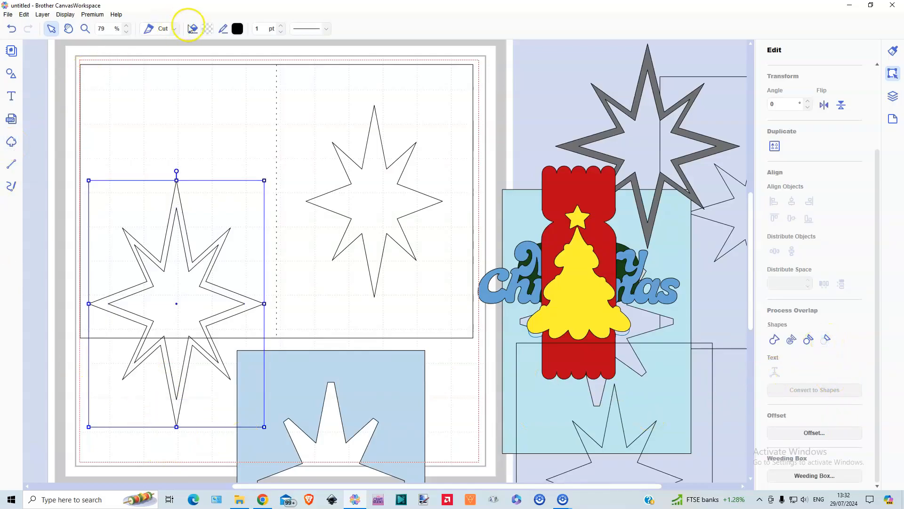
click(207, 30)
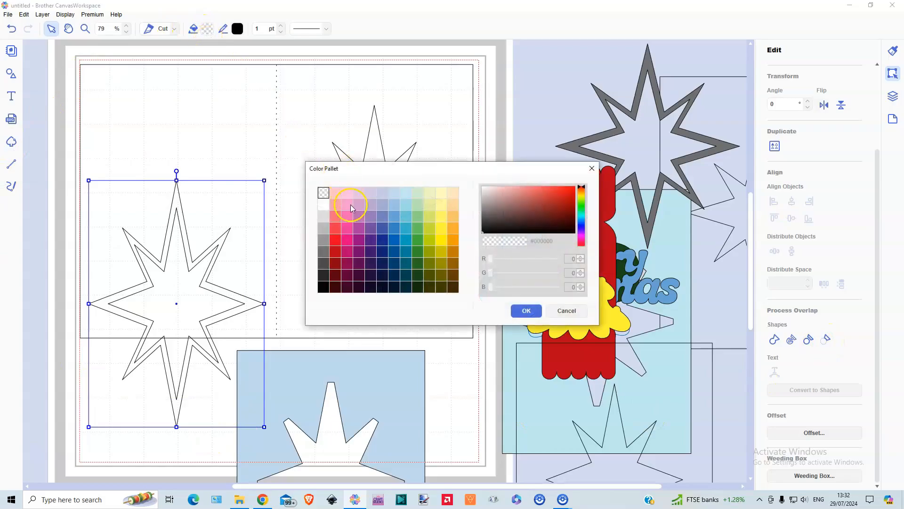
click(324, 239)
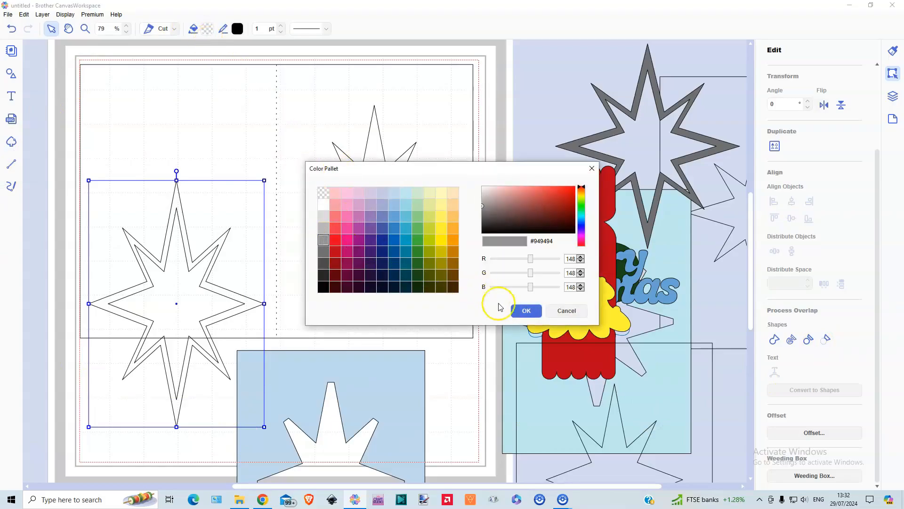
click(526, 310)
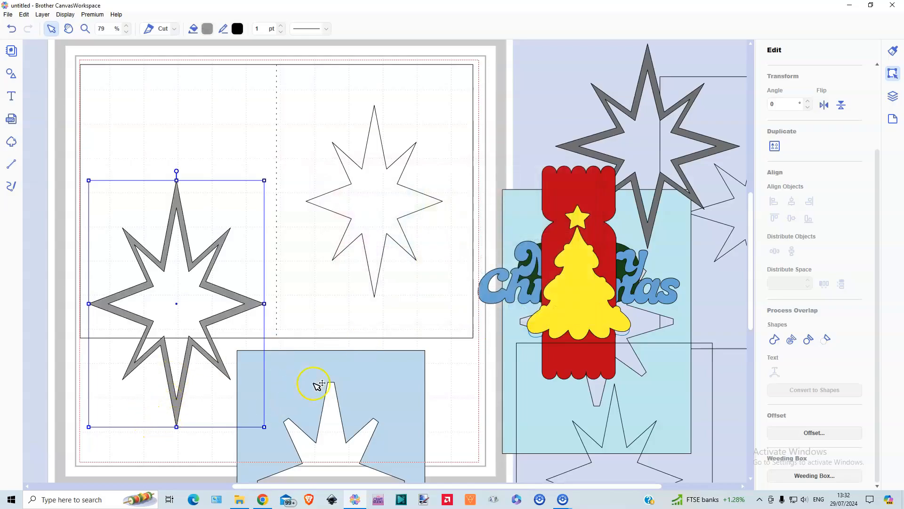
Place the pale blue layer on the front panel and lay the grey star frame around its opening
drag(370, 381, 413, 97)
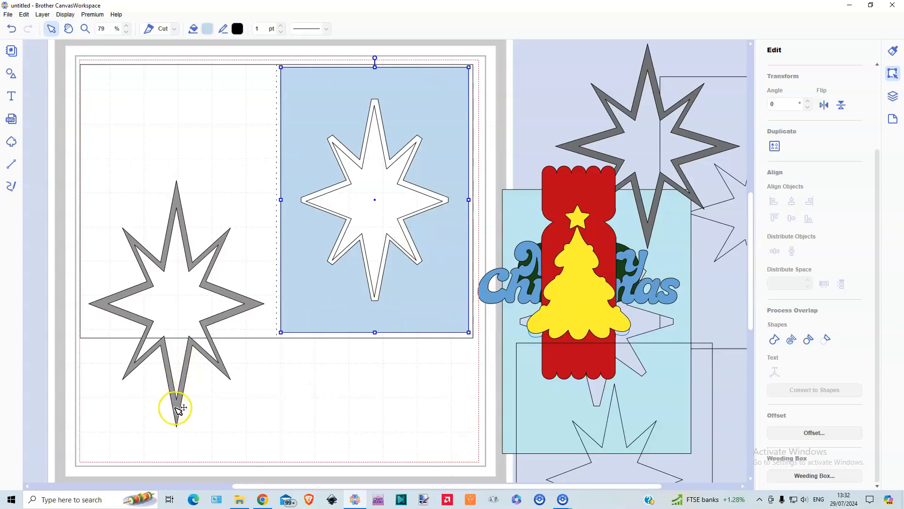
drag(178, 404, 379, 304)
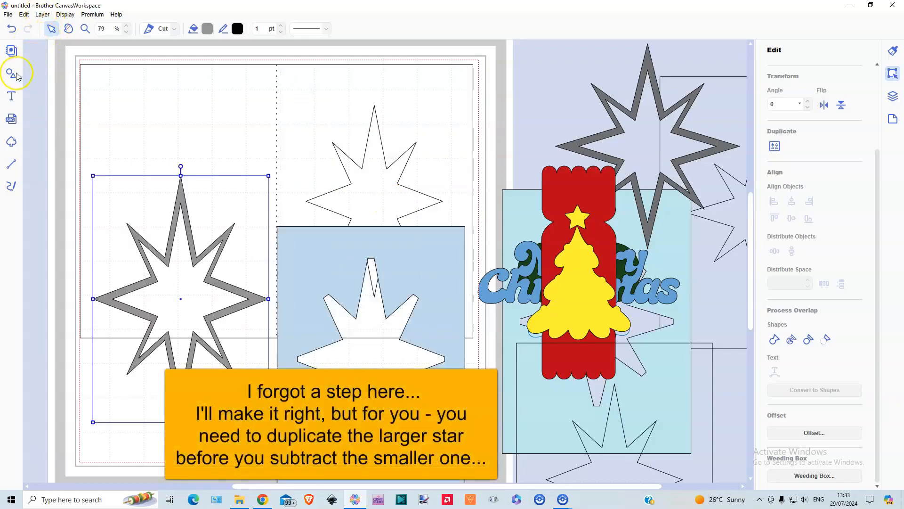
Duplicate the grey star frame and add an eight-pointed star from the basic shapes
key(ctrl+d)
click(11, 74)
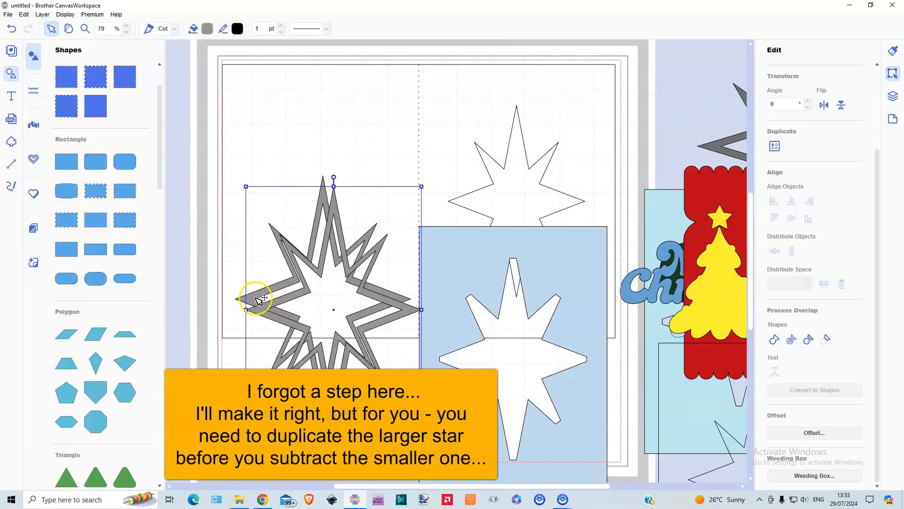
scroll(115, 255, down, 8)
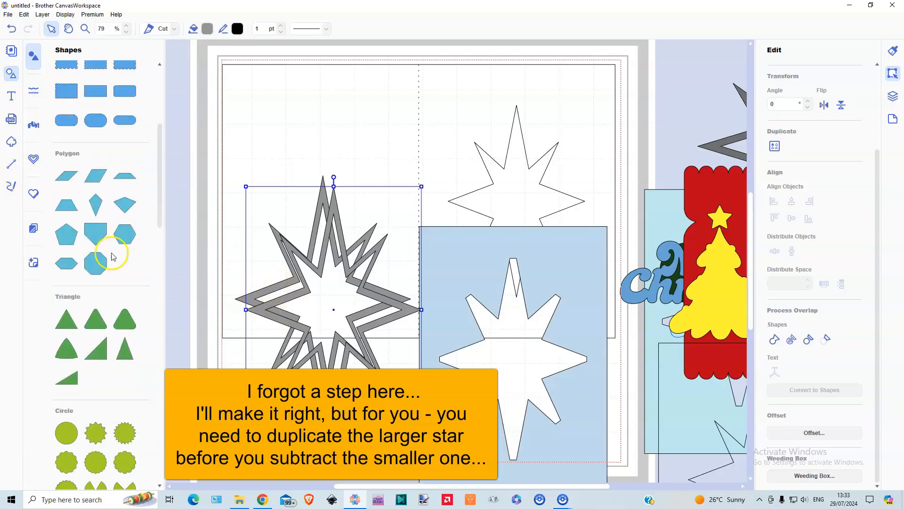
scroll(122, 283, down, 5)
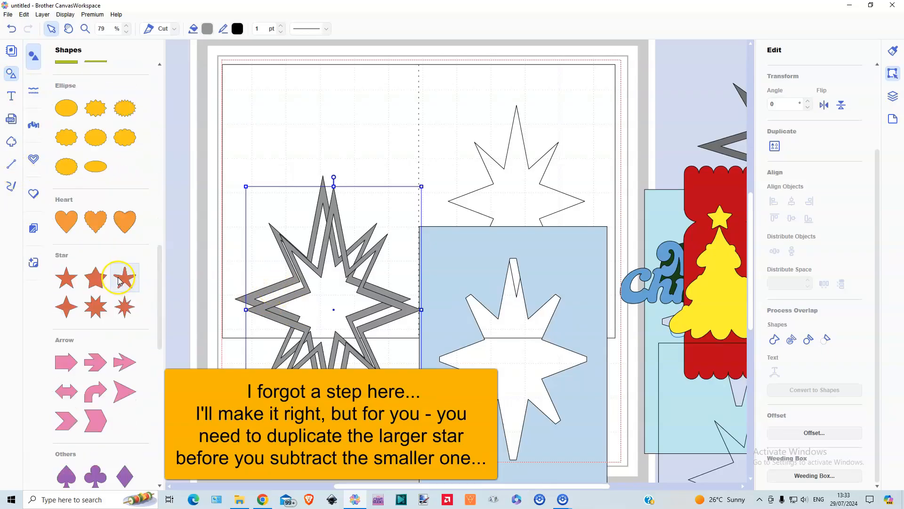
click(14, 76)
Enlarge the new star to cover the opening of one grey star frame and weld the two into a solid star
drag(144, 137, 186, 312)
drag(242, 369, 255, 403)
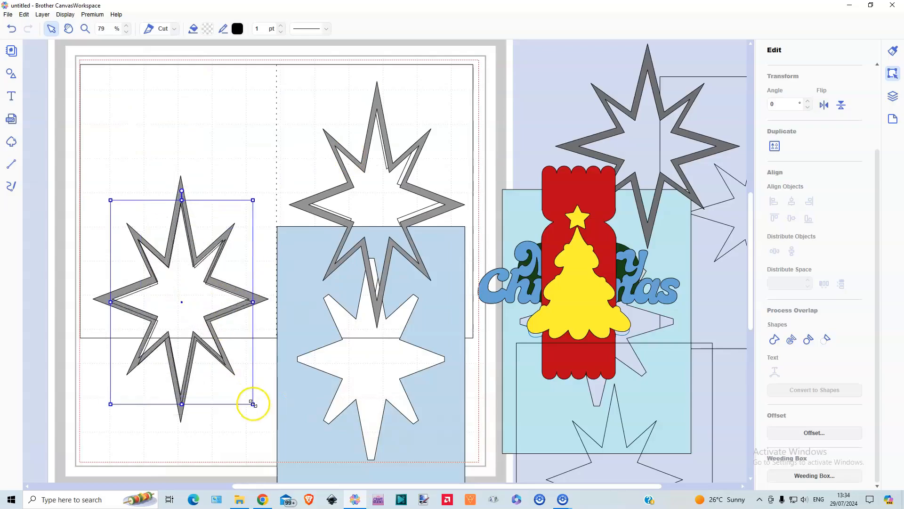
drag(206, 327, 202, 319)
drag(208, 407, 170, 371)
click(771, 342)
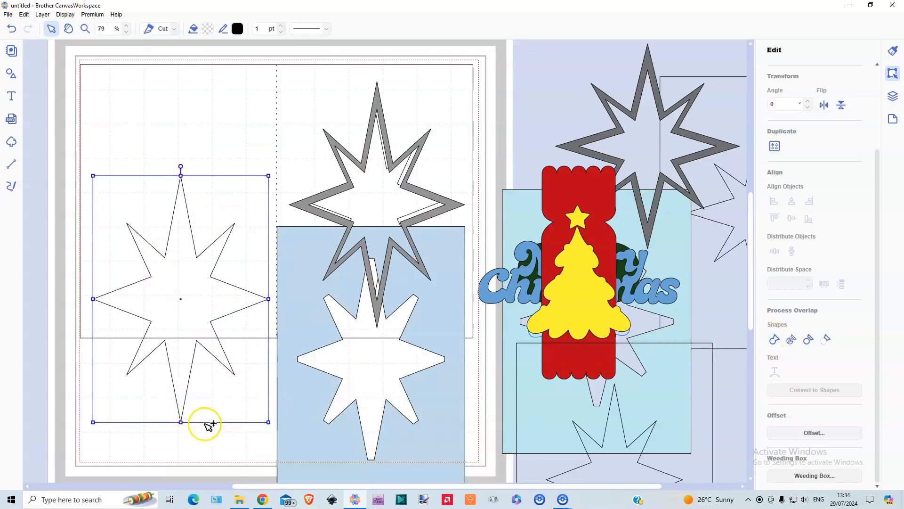
Create an inward offset line of the solid star with 0.08" spacing
click(807, 433)
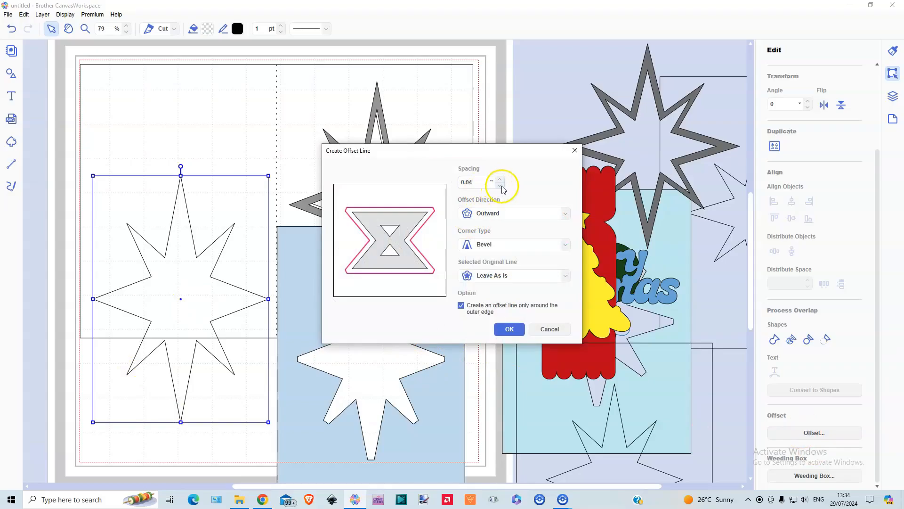
click(501, 182)
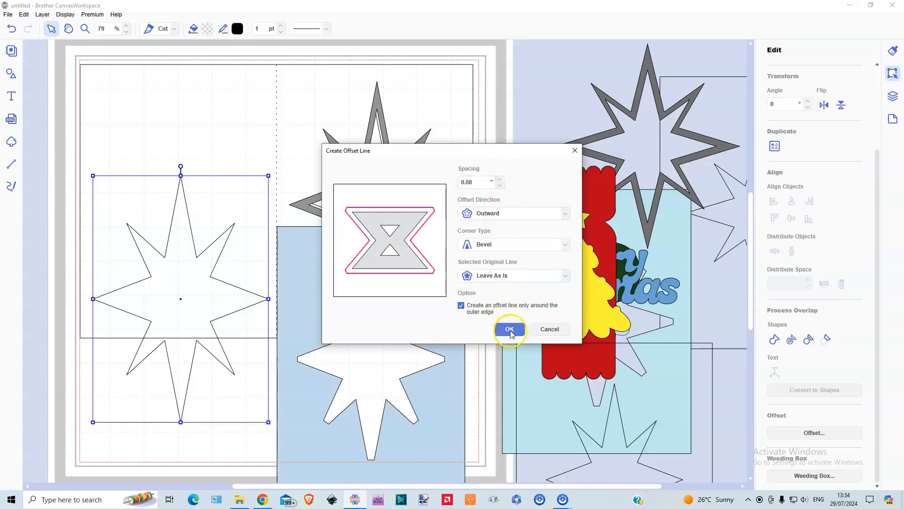
click(510, 325)
click(495, 217)
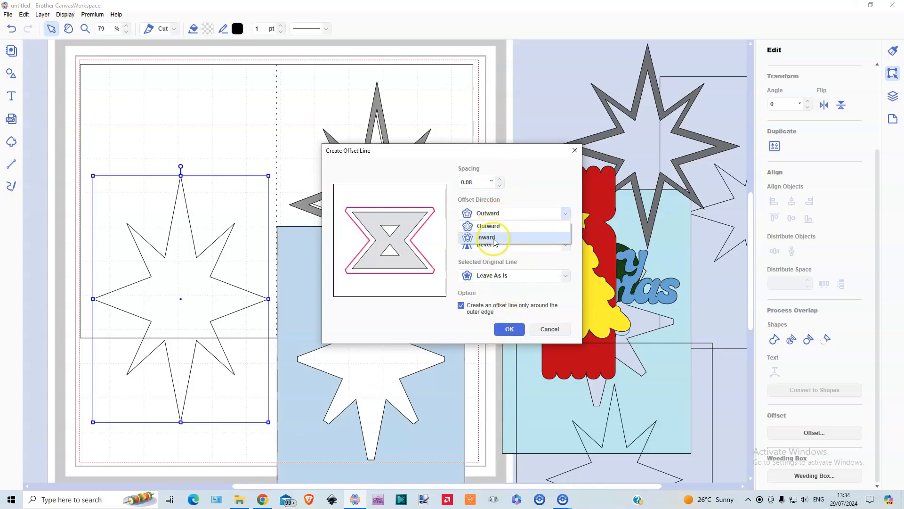
click(492, 226)
click(507, 330)
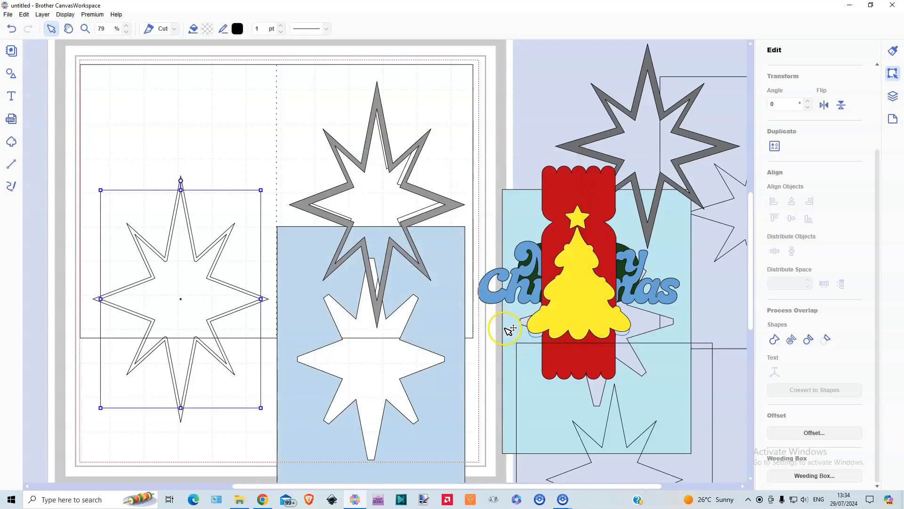
Move the offset star onto the grey frame on the front panel and place the pale blue layer there too
drag(186, 306, 384, 213)
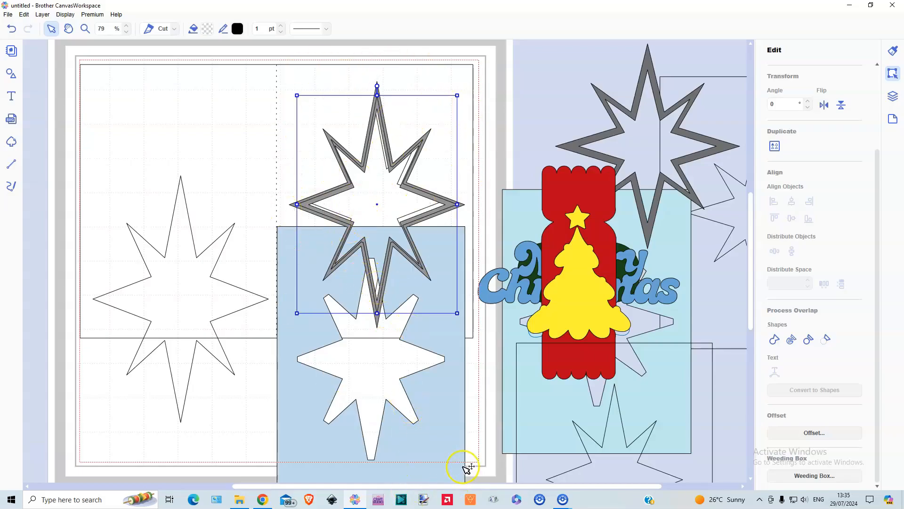
click(416, 463)
drag(417, 351, 423, 308)
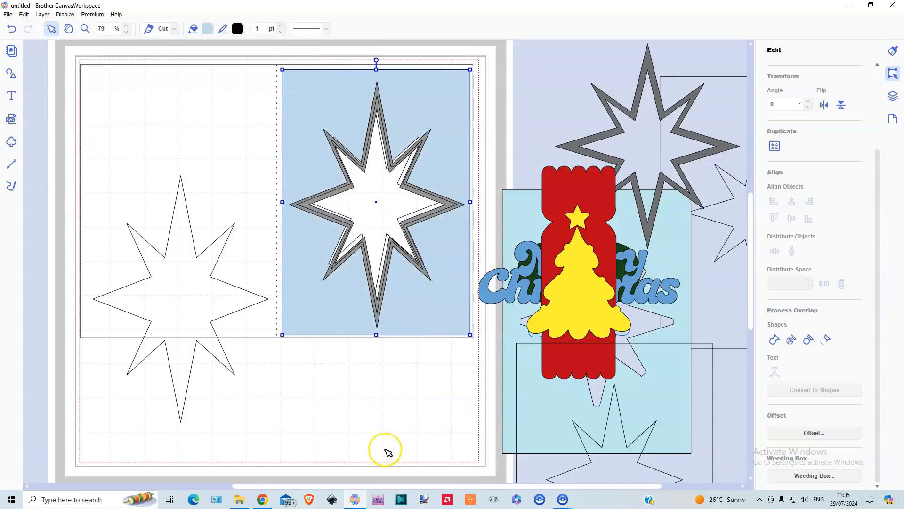
Delete the leftover solid star from the back panel
click(190, 389)
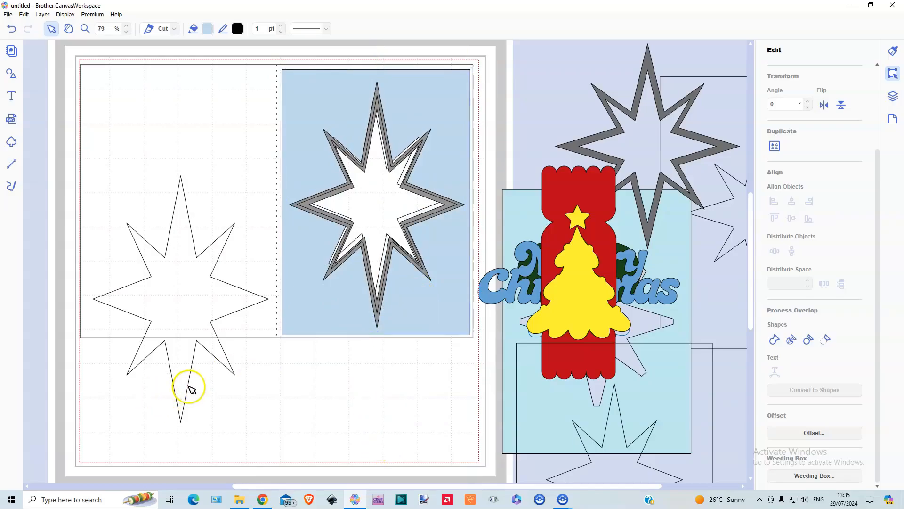
click(185, 398)
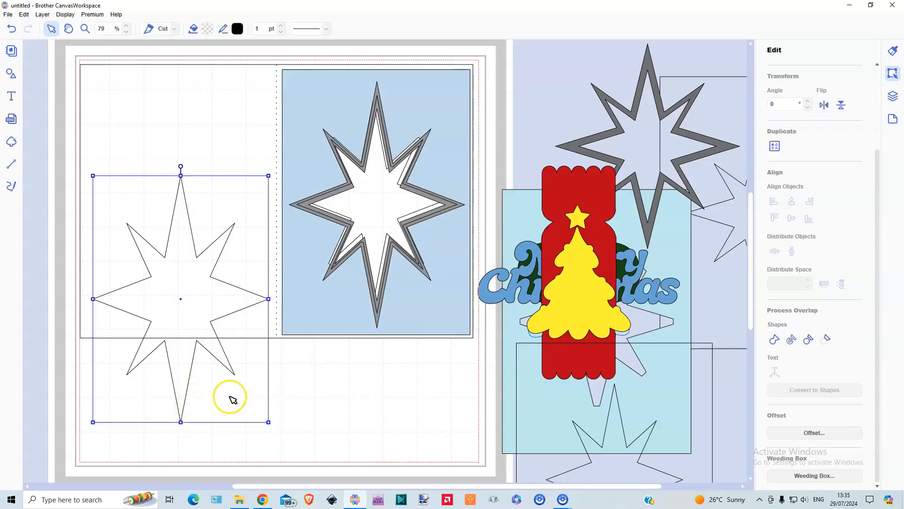
key(Delete)
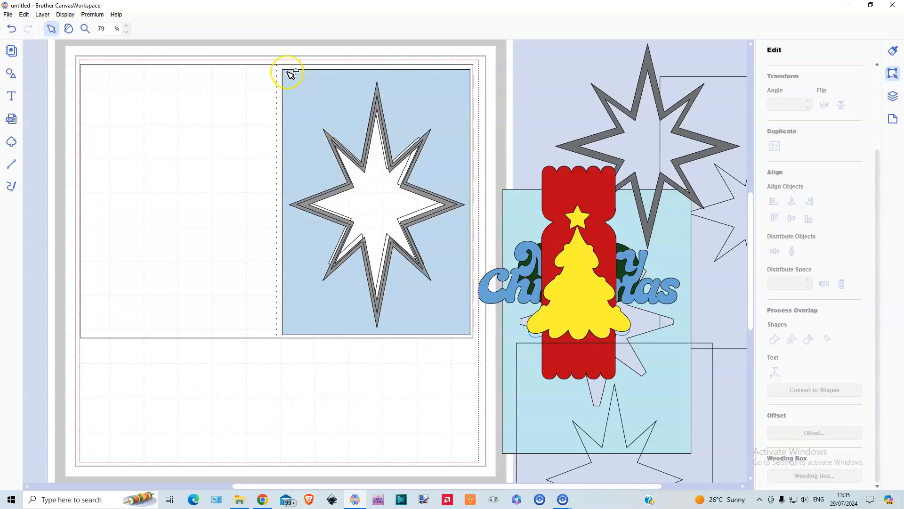
Group the card base with its pale blue layer and star pieces, and hide the group
drag(290, 73, 275, 52)
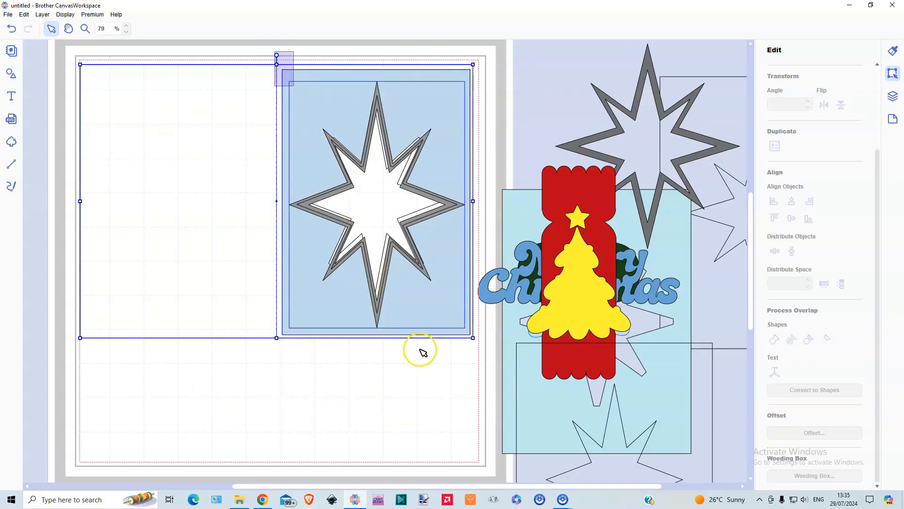
drag(423, 353, 436, 365)
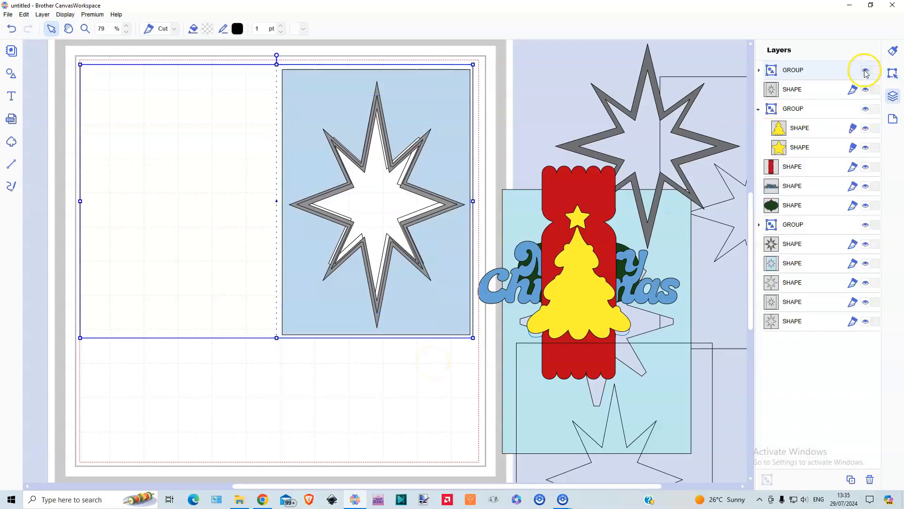
click(865, 71)
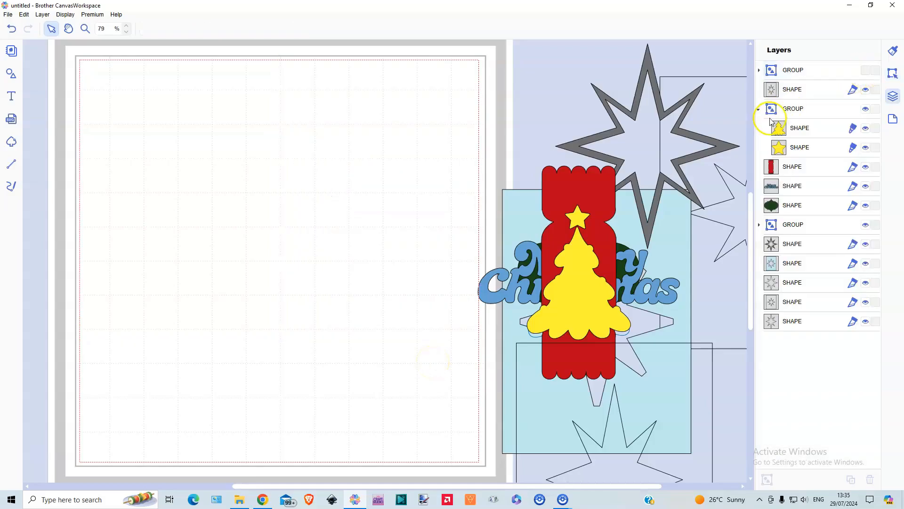
Delete the dark grey star frame, the turquoise layer and the two outlined front panels beside the mat
click(649, 75)
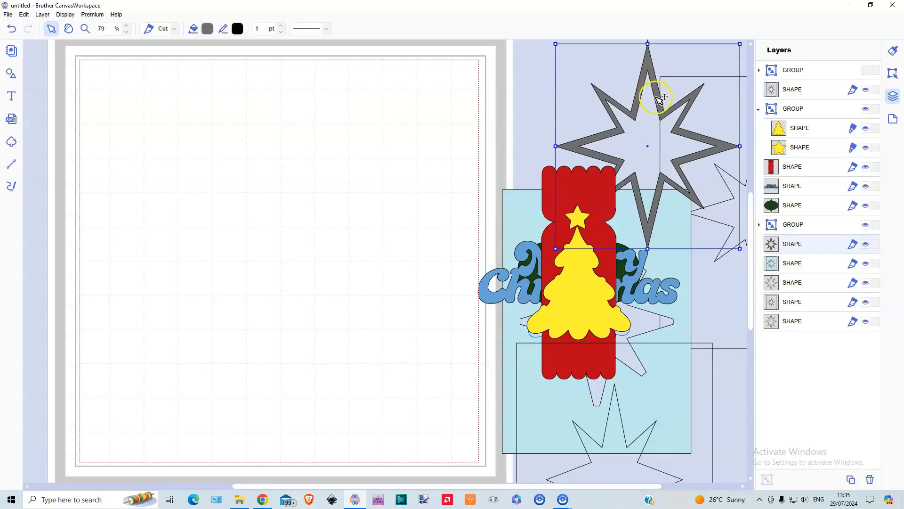
key(Delete)
click(702, 118)
key(Delete)
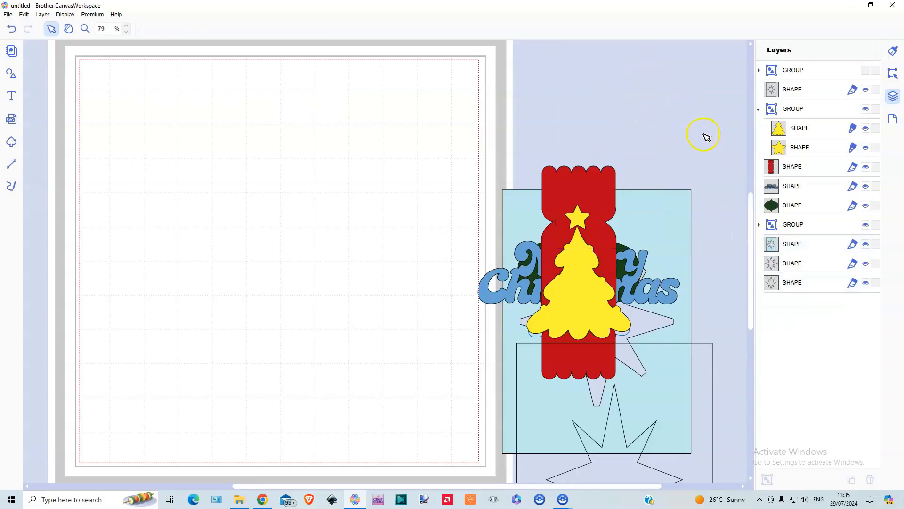
click(678, 198)
key(Delete)
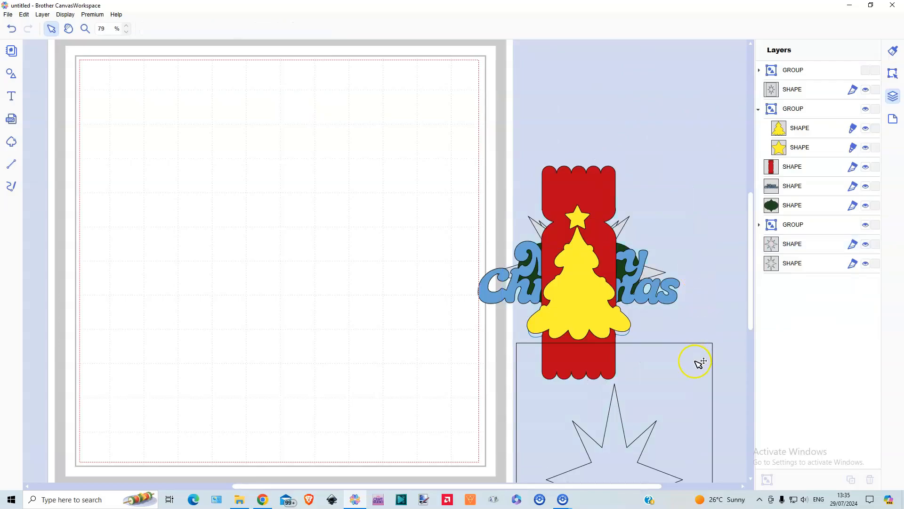
click(700, 362)
key(Delete)
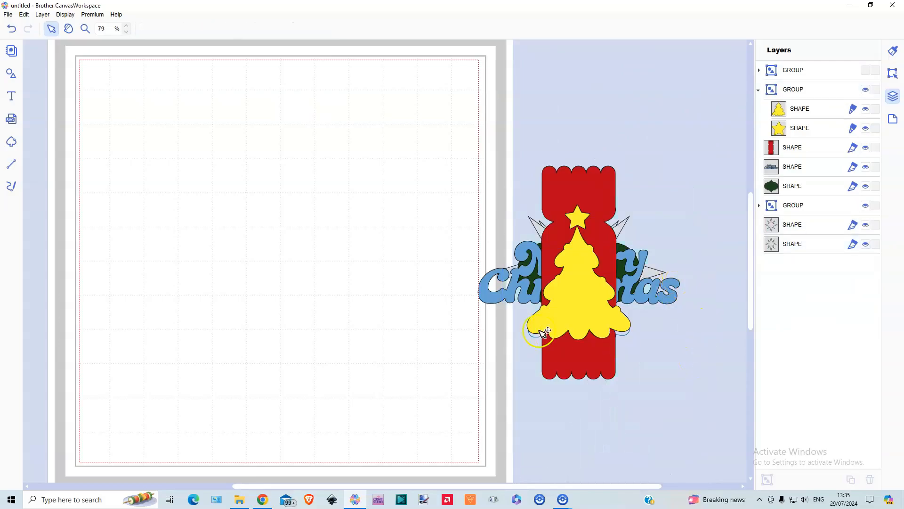
Move the yellow tree, the red cracker and the blue Merry Christmas wording onto the mat as separate pieces
drag(572, 300, 434, 416)
drag(569, 344, 404, 240)
drag(576, 270, 325, 318)
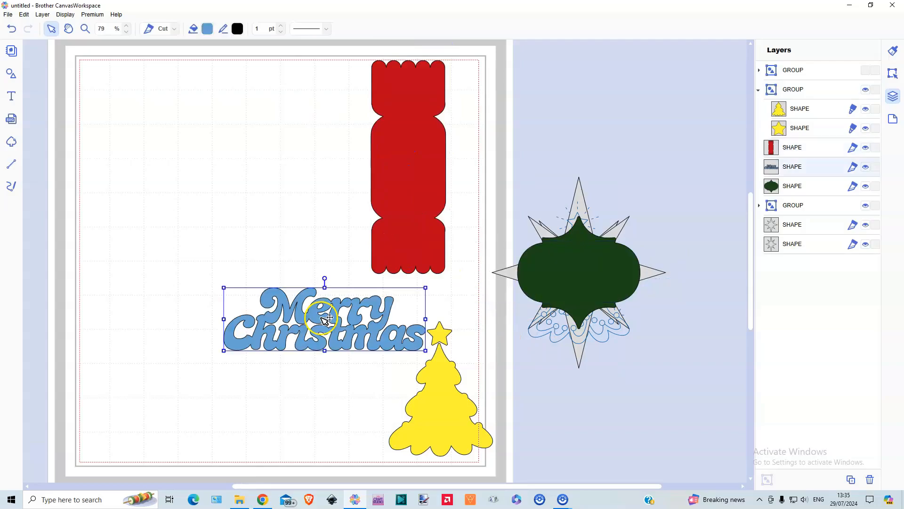
Locate the Merry Christmas design among the Words shapes and move the blue wording clear of the cracker and tree
click(14, 77)
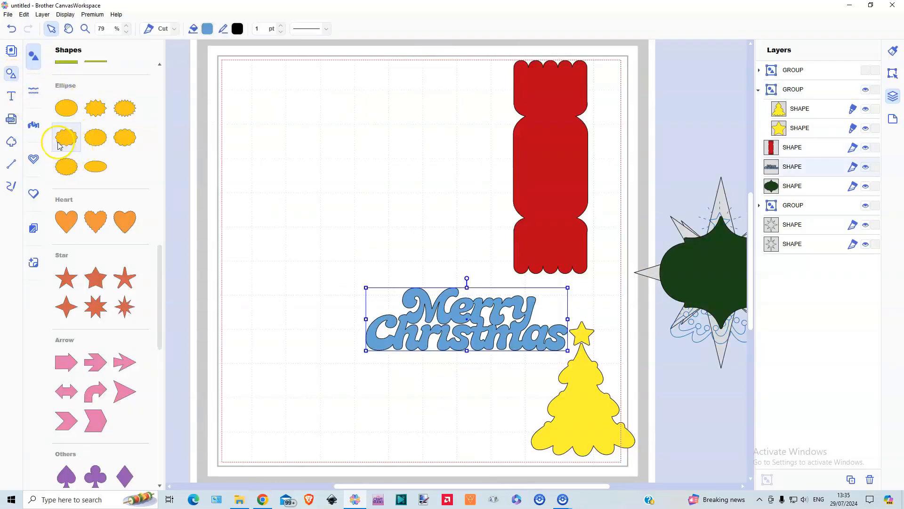
click(37, 128)
scroll(118, 271, down, 15)
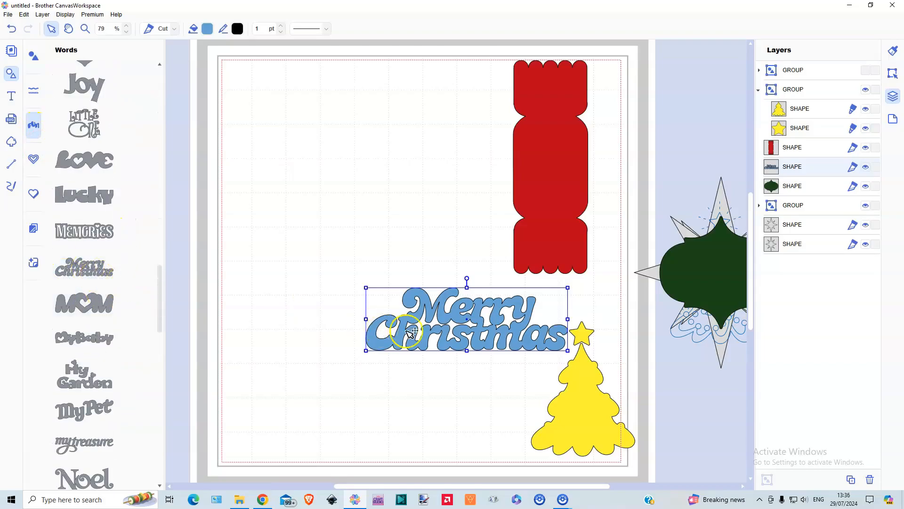
drag(461, 339, 367, 281)
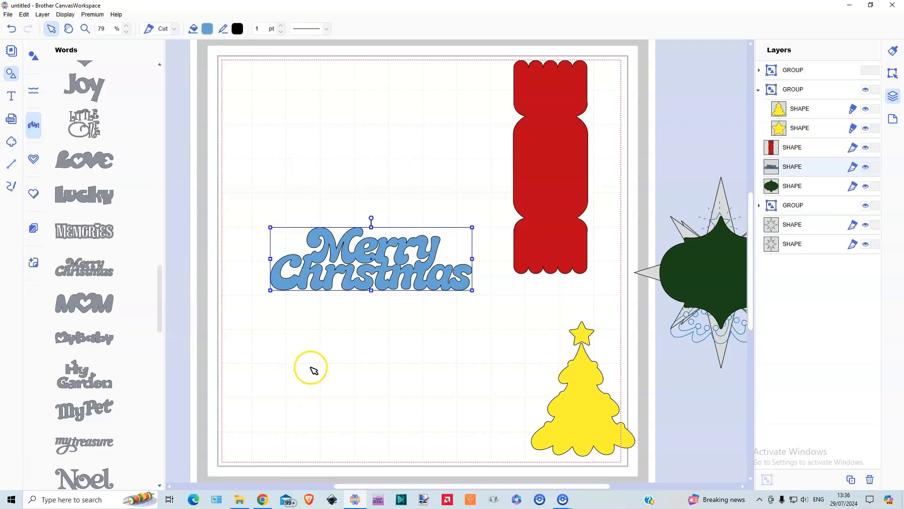
click(10, 74)
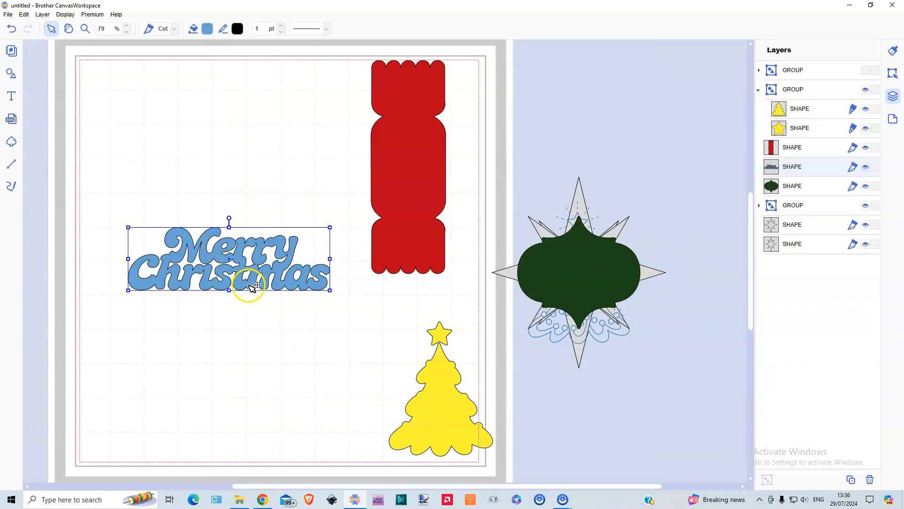
Create an outward offset line around the Merry Christmas wording with 0.08" spacing and bevel corners
click(893, 73)
click(815, 432)
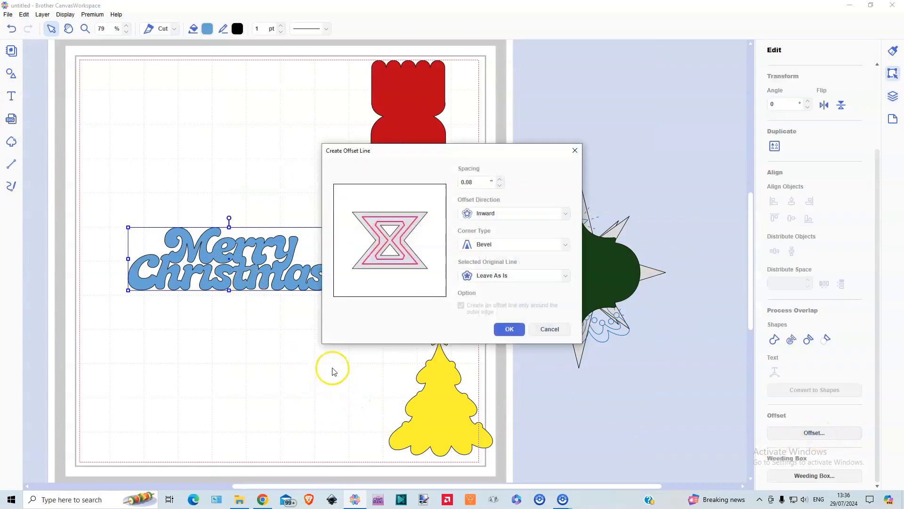
click(507, 213)
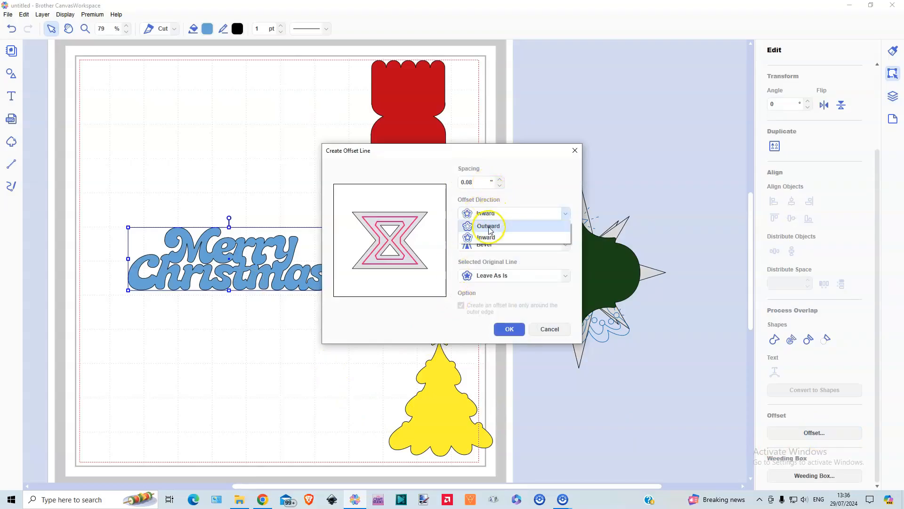
click(489, 226)
click(509, 329)
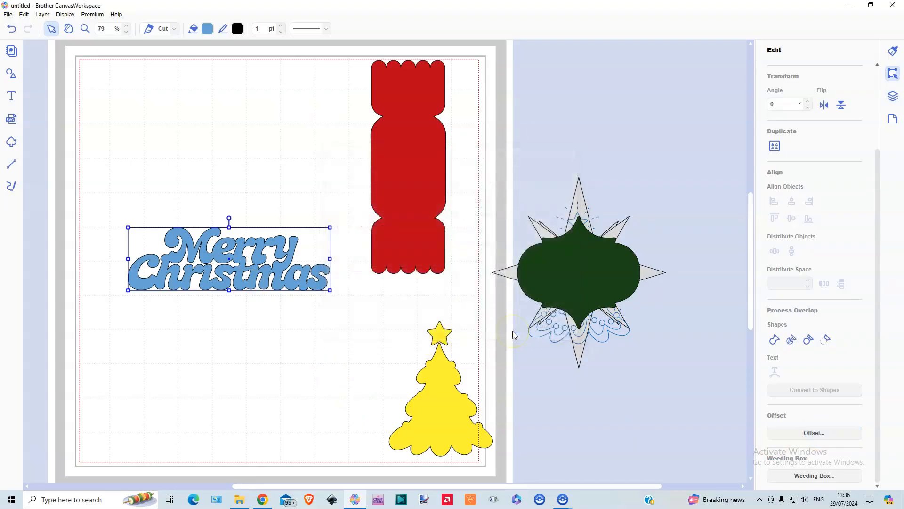
Create an inward offset line of 0.08" from the outline around the wording, leaving the original line as is
click(814, 433)
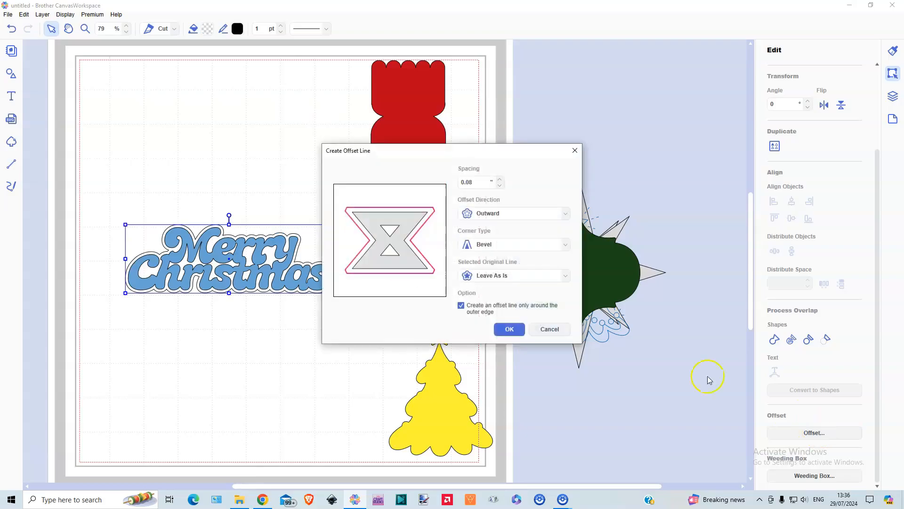
click(489, 216)
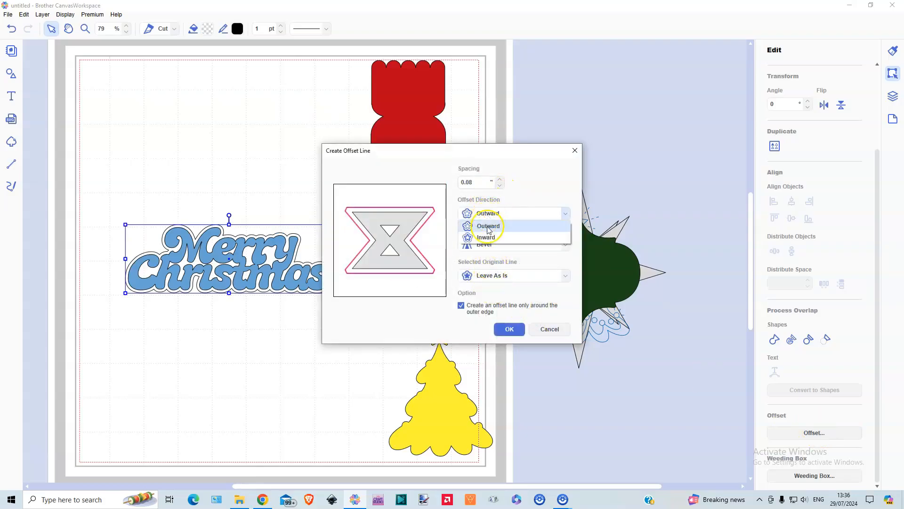
click(487, 238)
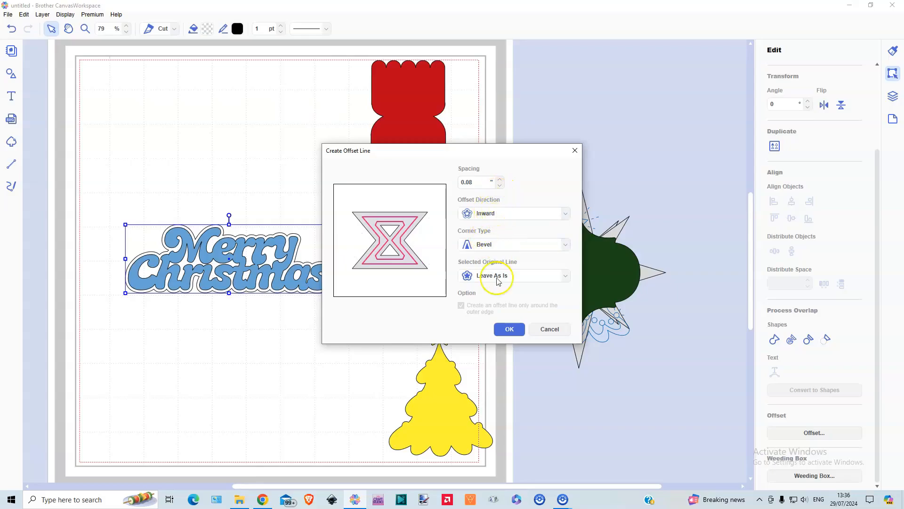
click(508, 329)
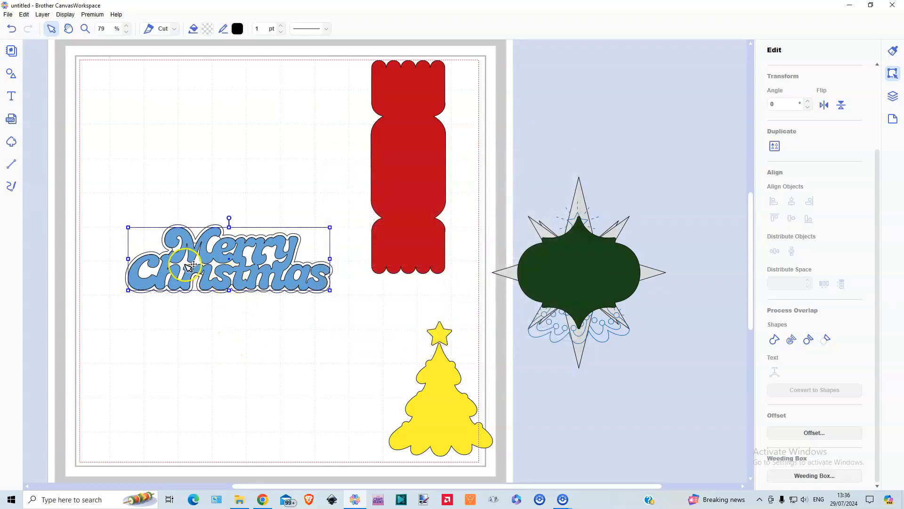
Move the outer and inner offset outlines off the wording to the free area above it, one inside the other
drag(230, 237, 240, 119)
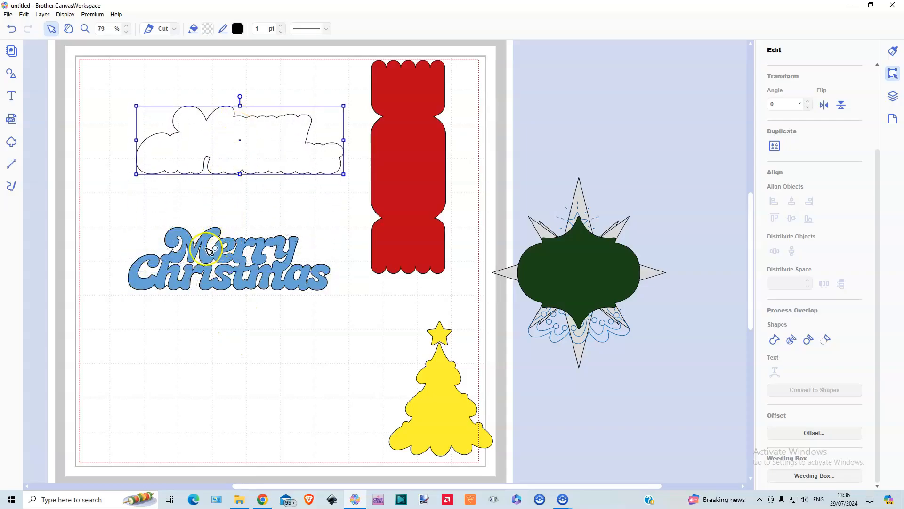
click(179, 249)
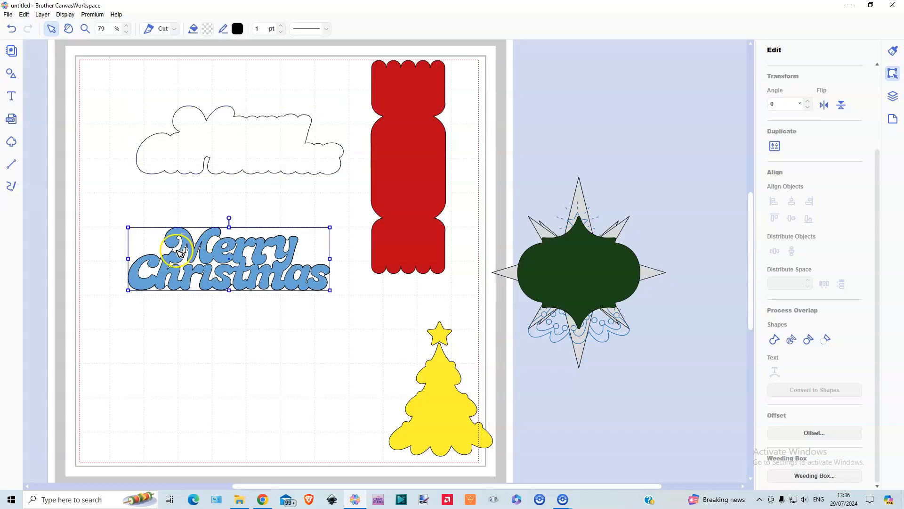
drag(180, 252, 189, 131)
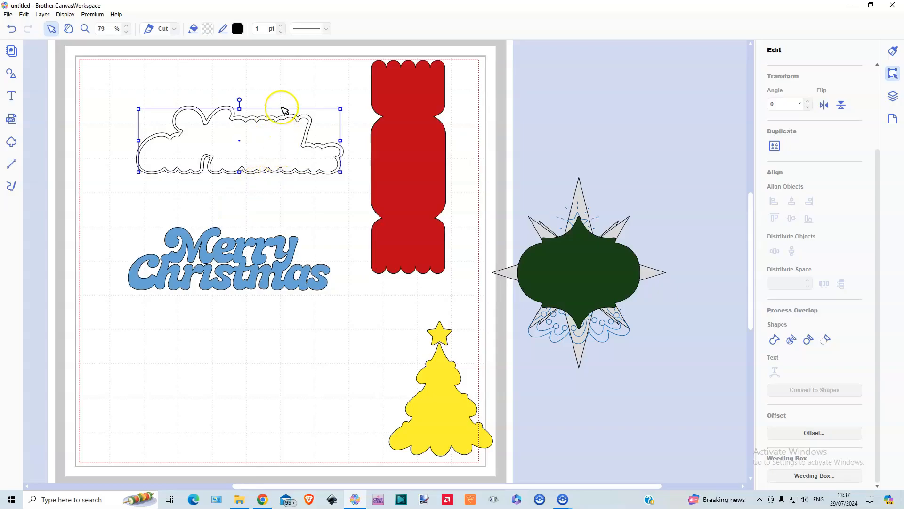
Centre the two offset outlines on each other horizontally and vertically and combine them into one hollow frame
drag(282, 102, 289, 194)
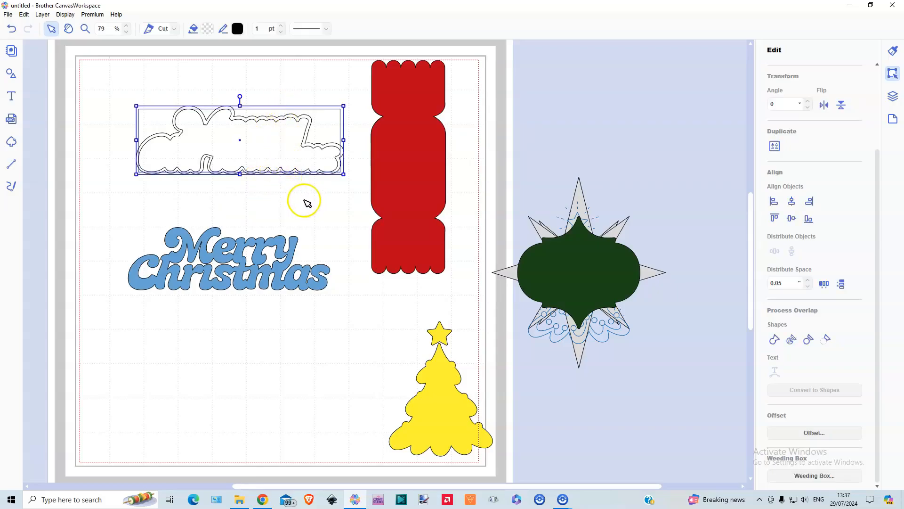
click(793, 202)
click(791, 219)
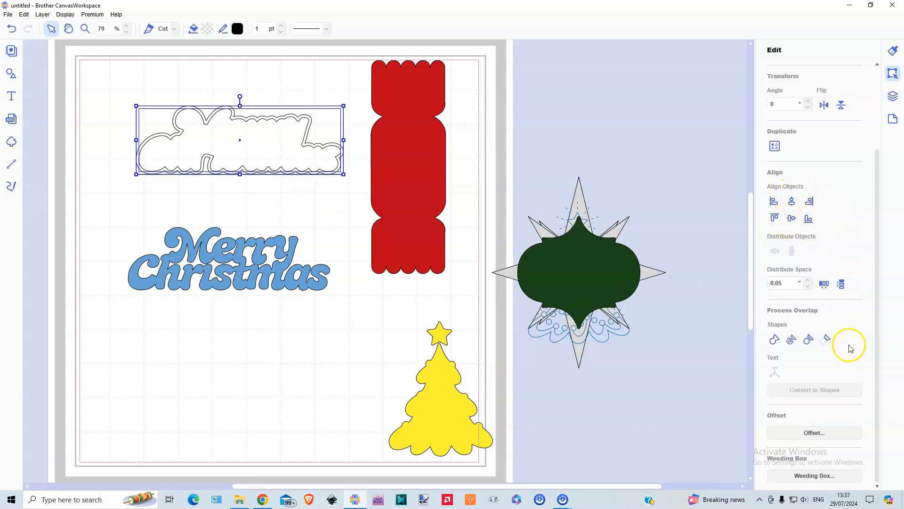
click(825, 340)
Fill the hollow frame with dark blue and place it around the Merry Christmas wording
click(207, 30)
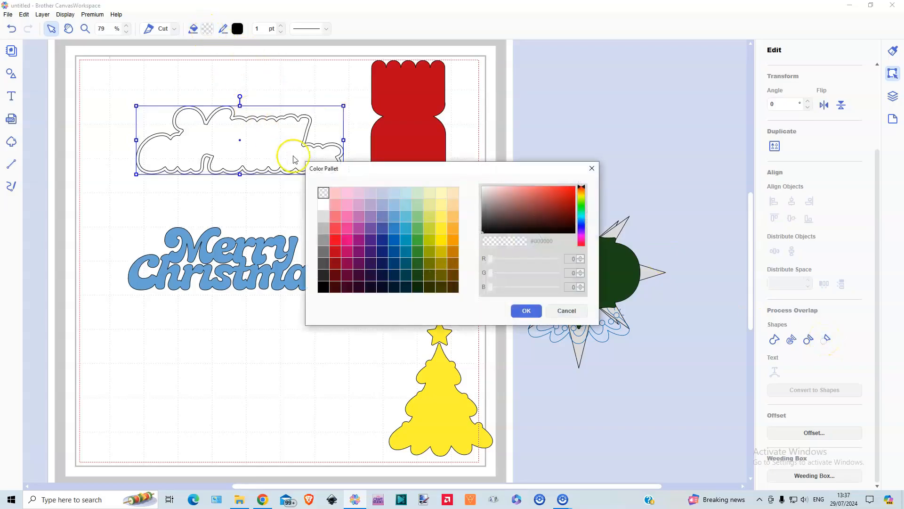
click(381, 252)
click(526, 310)
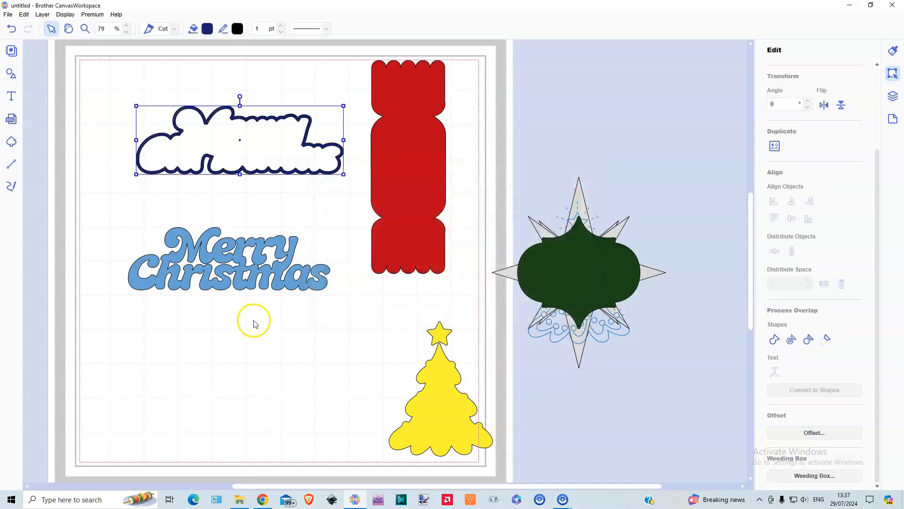
drag(242, 116, 231, 234)
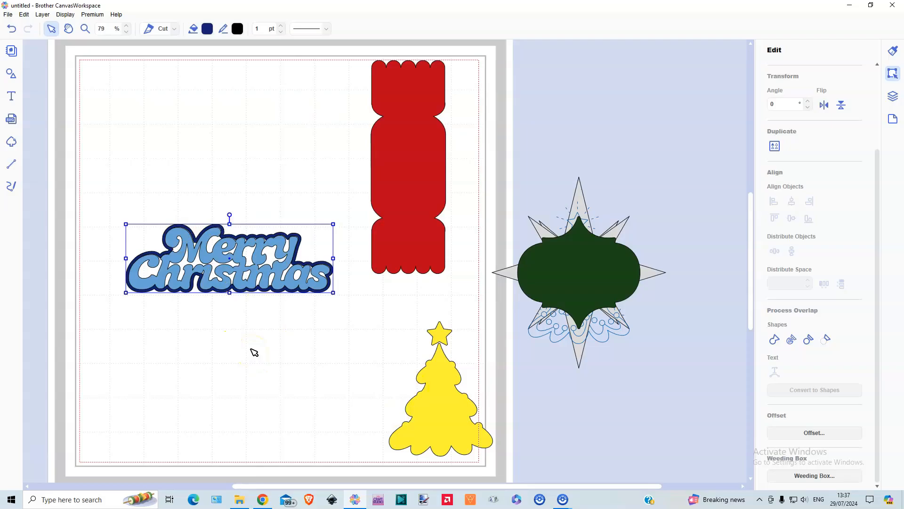
Move the framed Merry Christmas wording off the mat and bring the dark green plaque onto it
drag(163, 212, 227, 316)
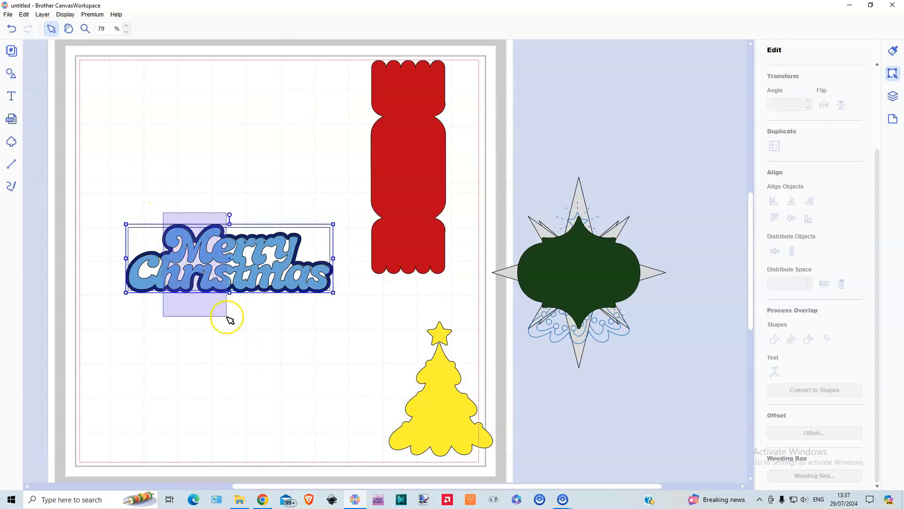
drag(227, 259, 624, 107)
drag(575, 268, 266, 227)
Insert the pointed ornate plaque from the Region Embossing shapes
click(12, 75)
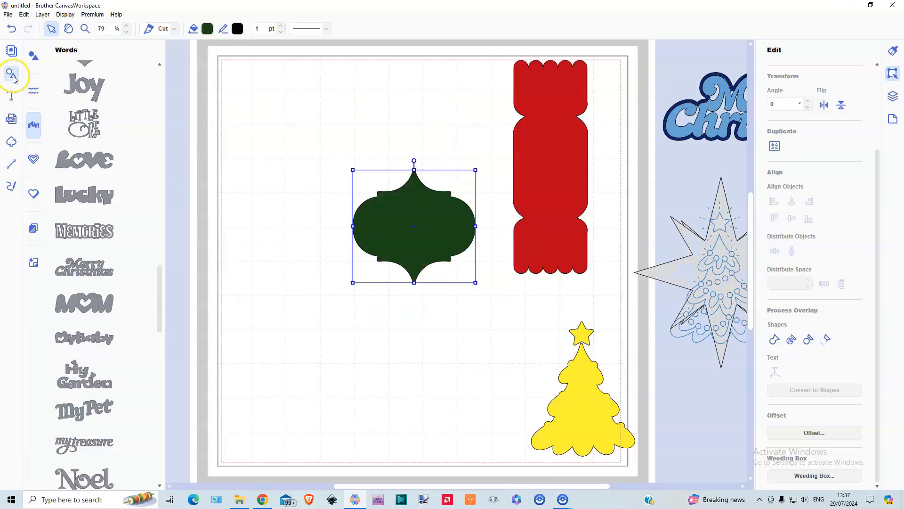
click(33, 195)
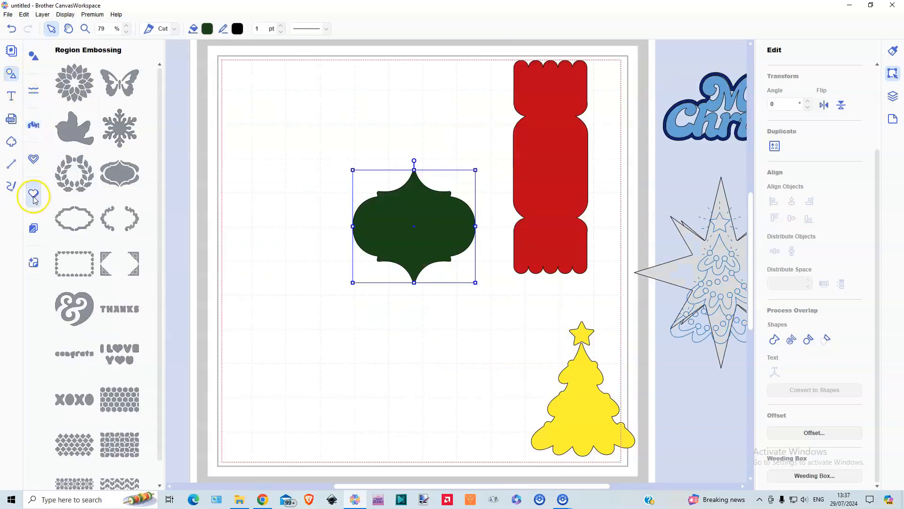
click(120, 173)
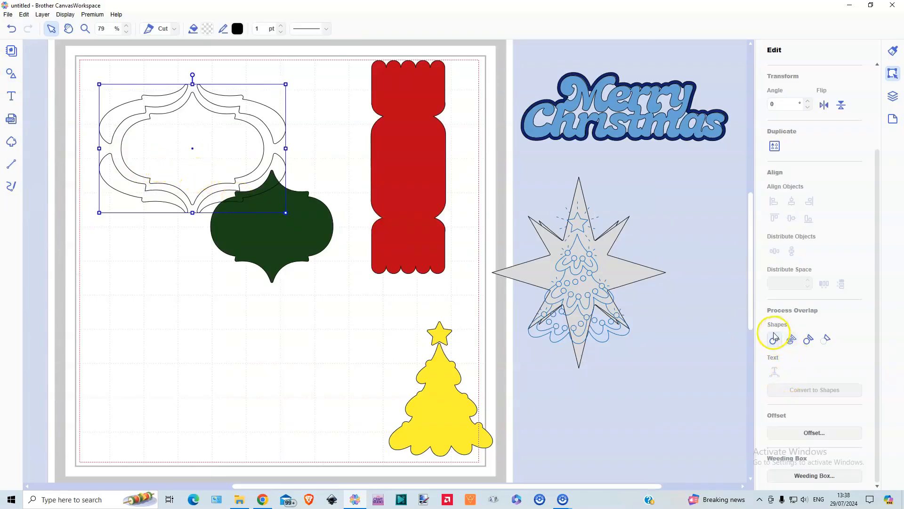
Split the inserted plaque into separate pieces and move its inner outline to the empty area below
click(792, 340)
click(191, 152)
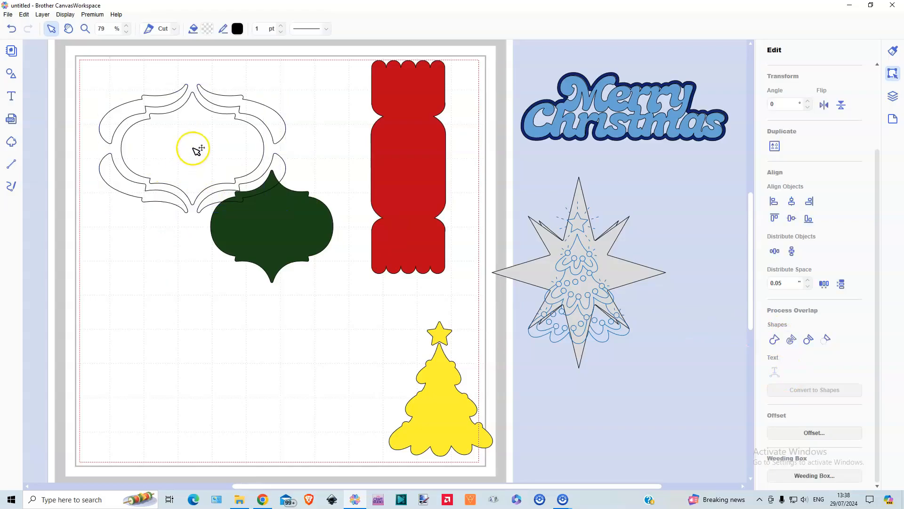
click(194, 203)
drag(194, 203, 194, 278)
drag(195, 338, 192, 353)
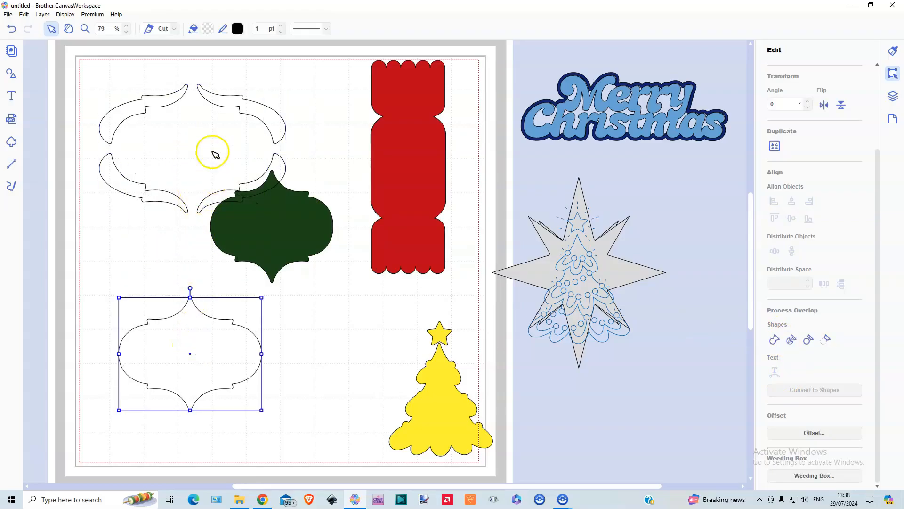
Move the green plaque aside and delete the four leftover border pieces of the inserted plaque
drag(288, 244, 293, 245)
drag(315, 273, 354, 343)
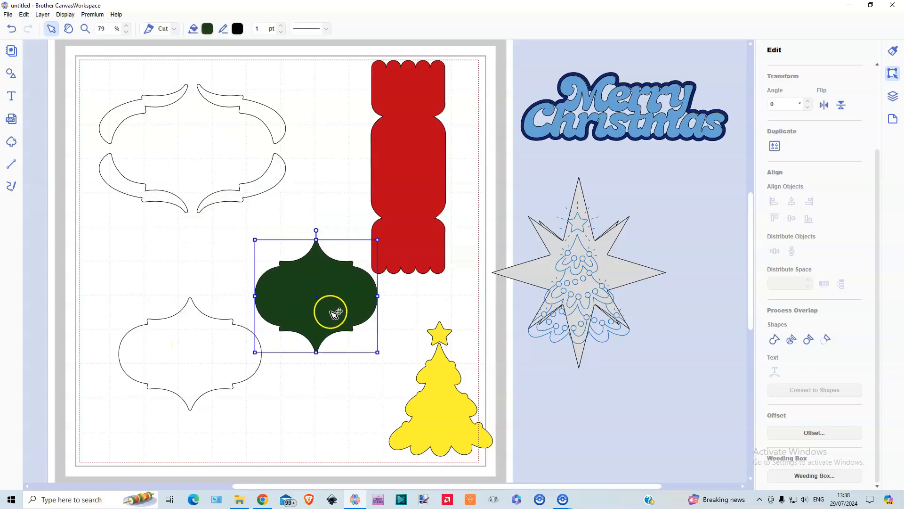
drag(93, 75, 302, 193)
key(Delete)
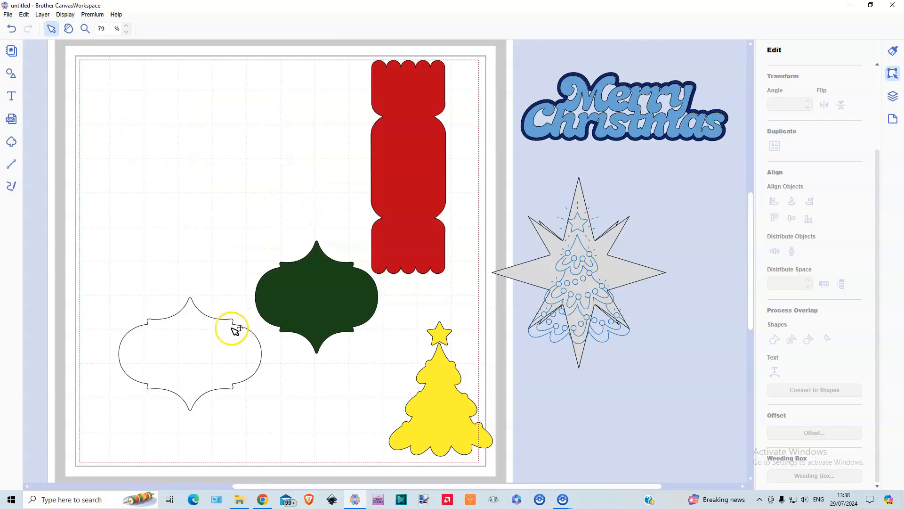
Narrow the remaining plaque outline to match the width of the green plaque
click(212, 357)
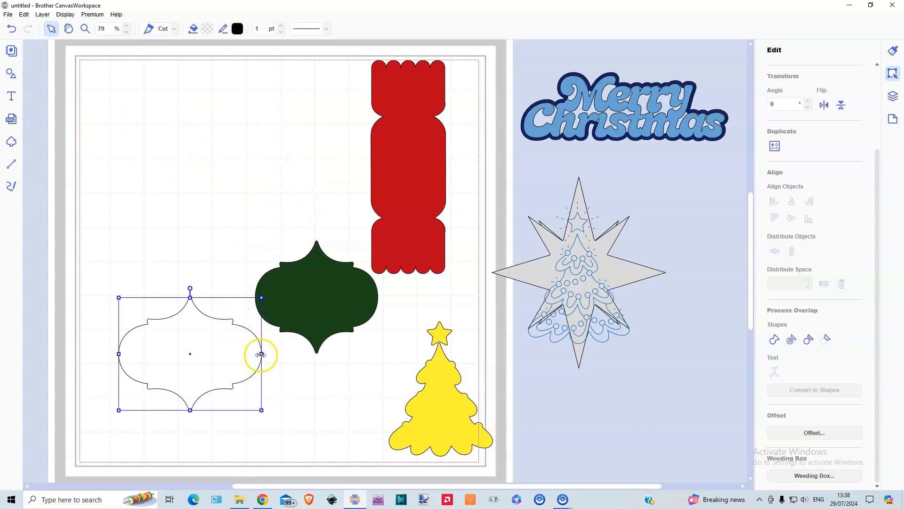
drag(261, 354, 242, 354)
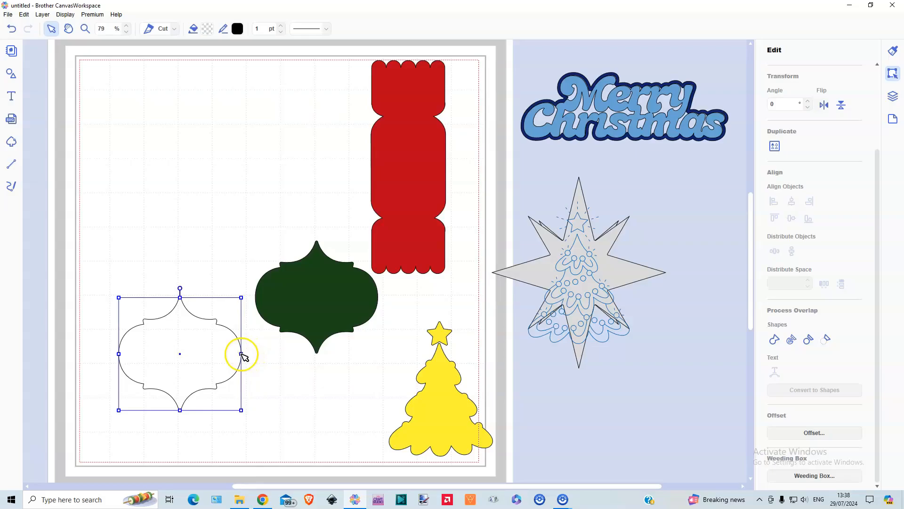
click(278, 388)
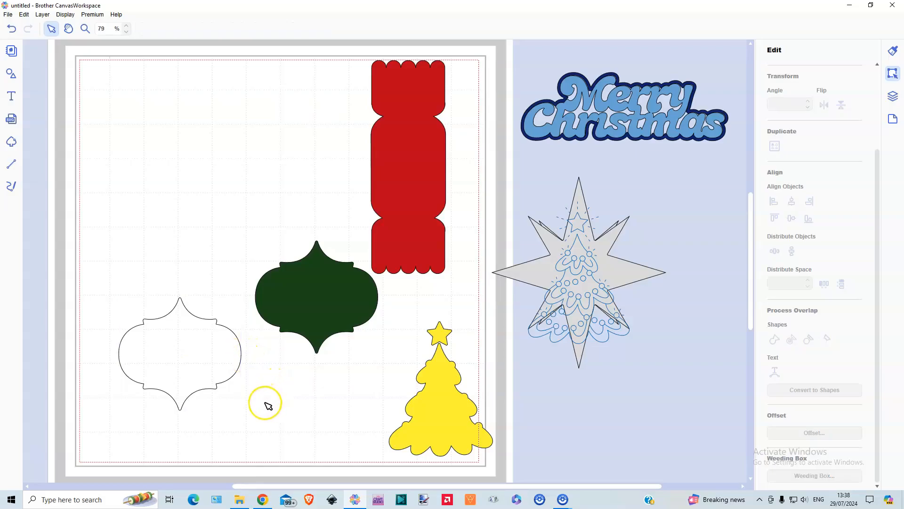
Move the plaque outline and the green plaque off the mat, placing them together behind the Merry Christmas wording
click(196, 360)
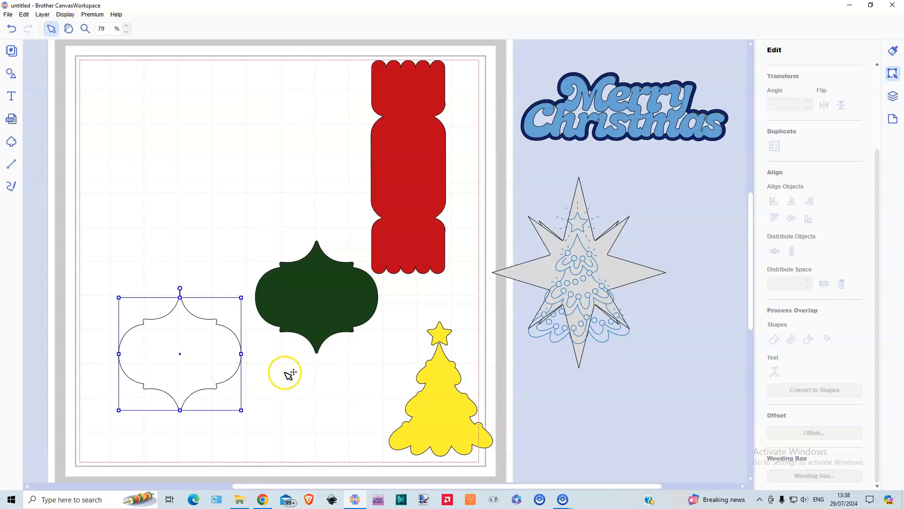
drag(204, 361, 675, 145)
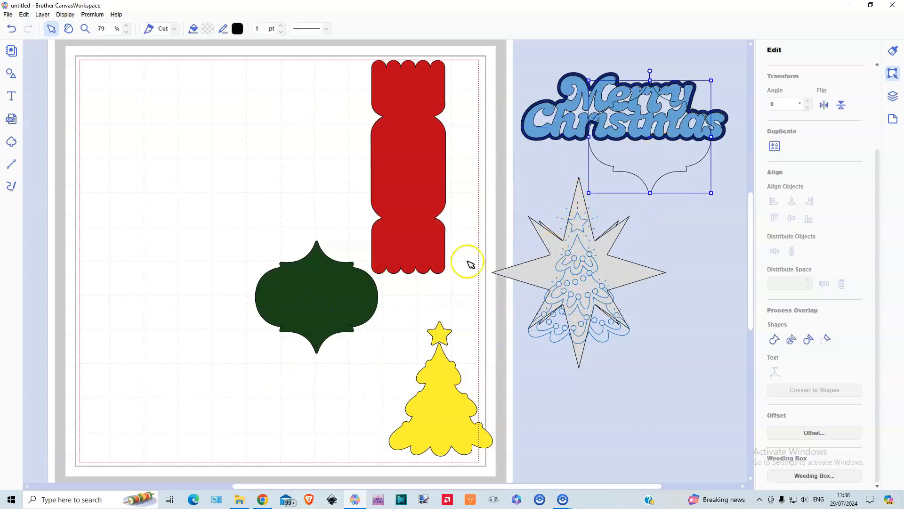
drag(552, 228, 680, 127)
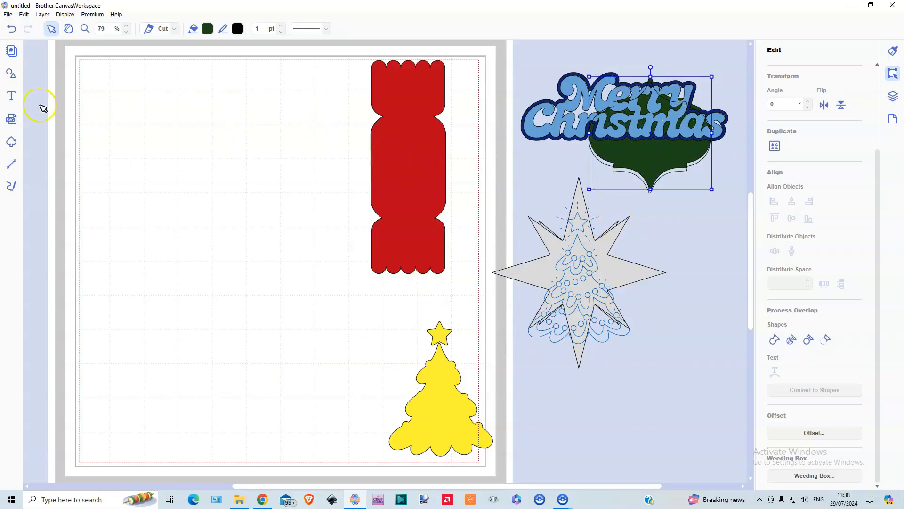
Add two rounded rectangles of different heights from the basic rectangle shapes to the mat
click(11, 74)
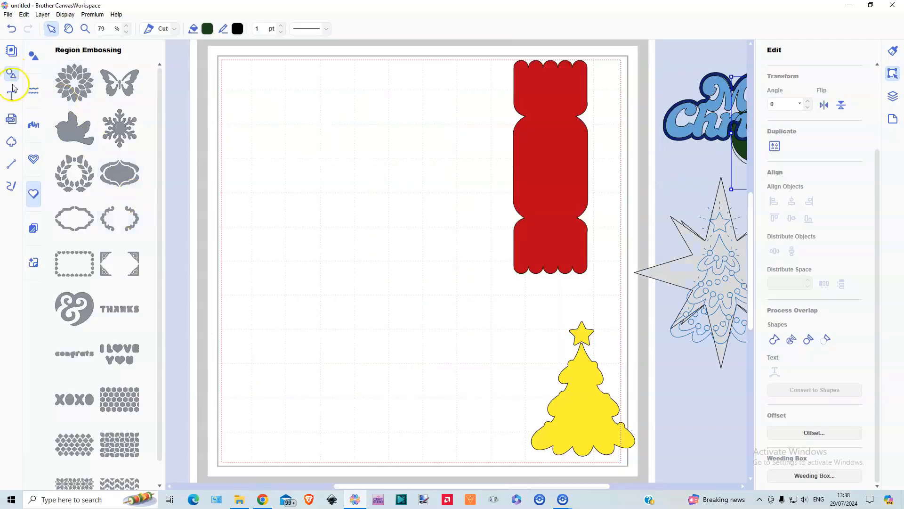
click(33, 57)
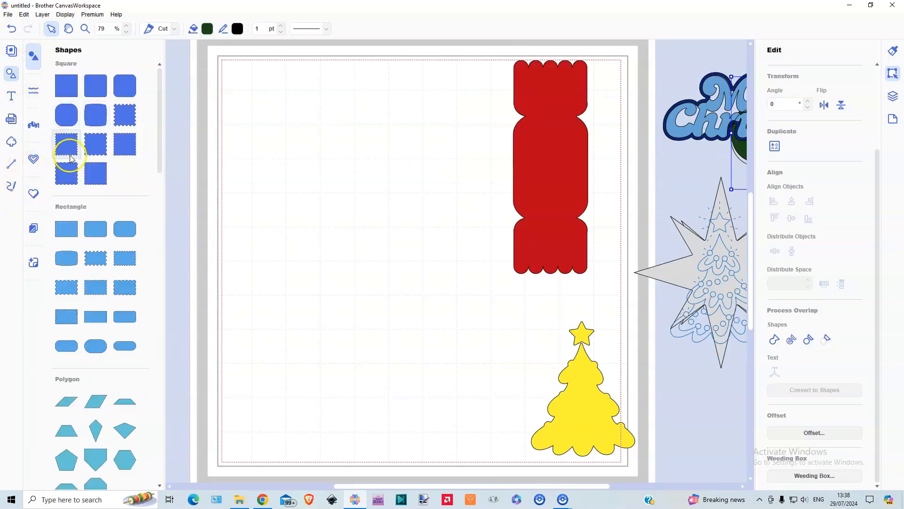
scroll(113, 208, down, 3)
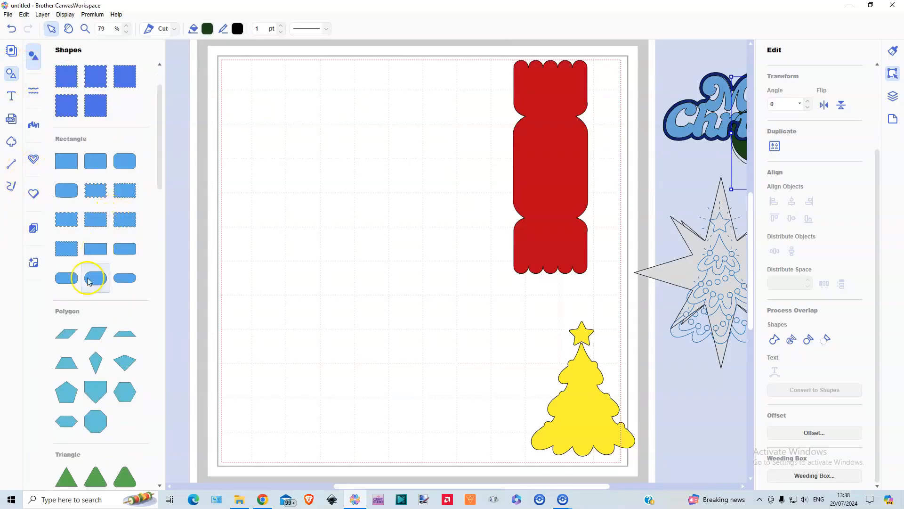
click(65, 284)
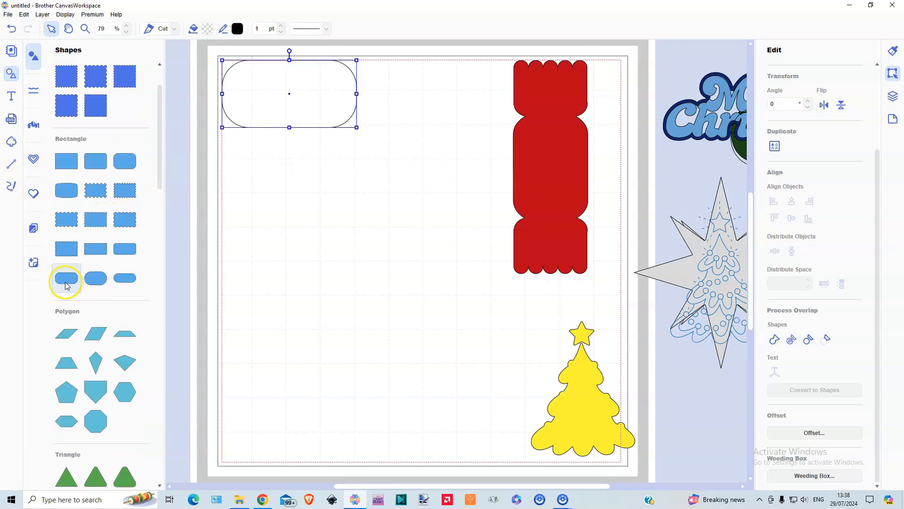
click(123, 284)
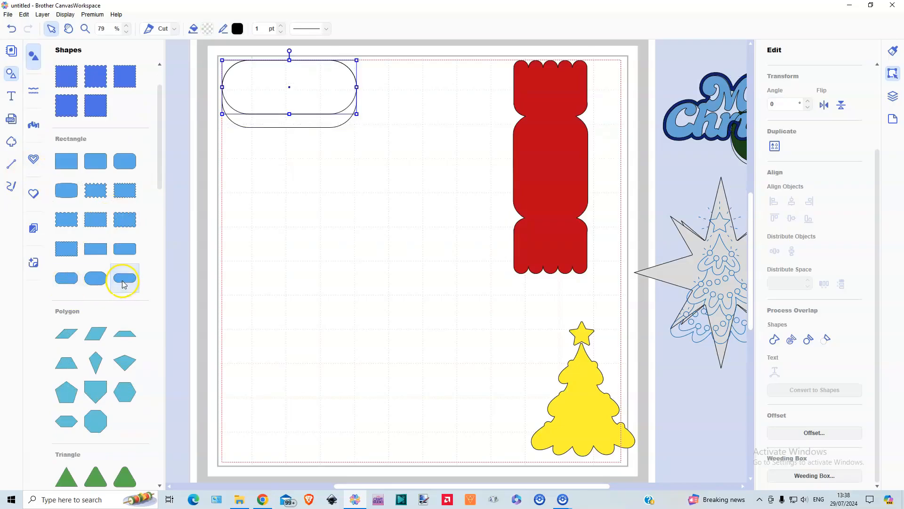
Insert the square with three scallops along one side and move it below the rounded rectangles
scroll(103, 380, down, 12)
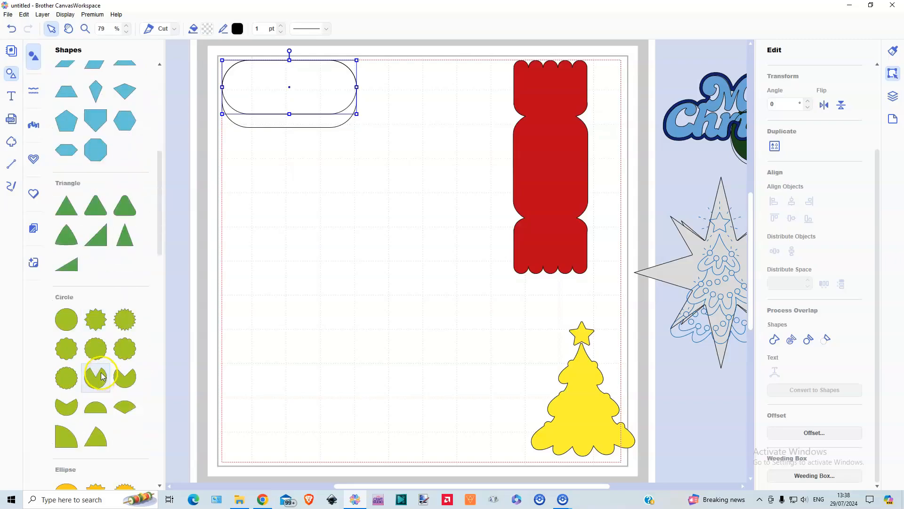
scroll(101, 376, down, 20)
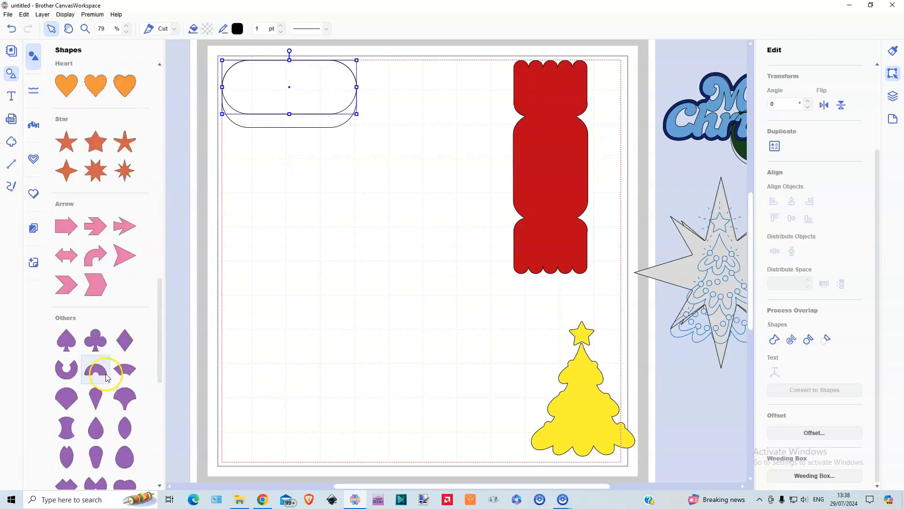
scroll(106, 377, down, 8)
scroll(106, 373, down, 10)
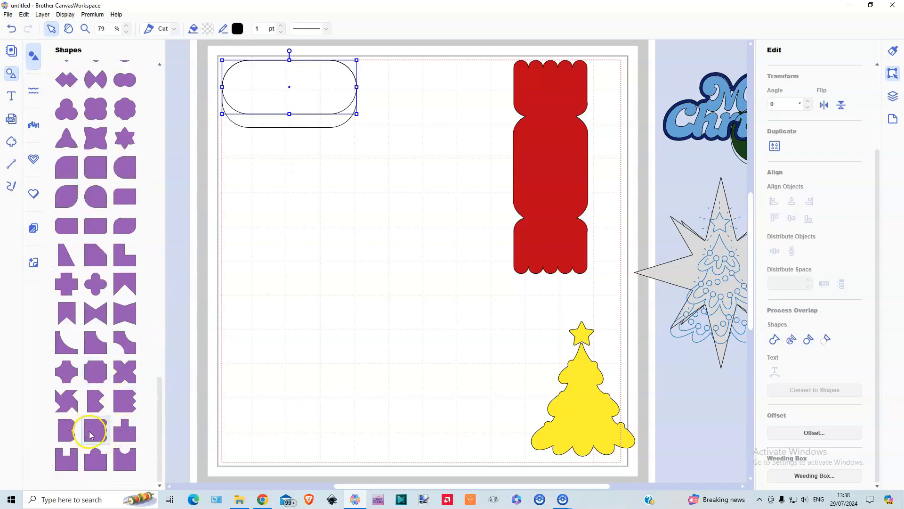
click(12, 74)
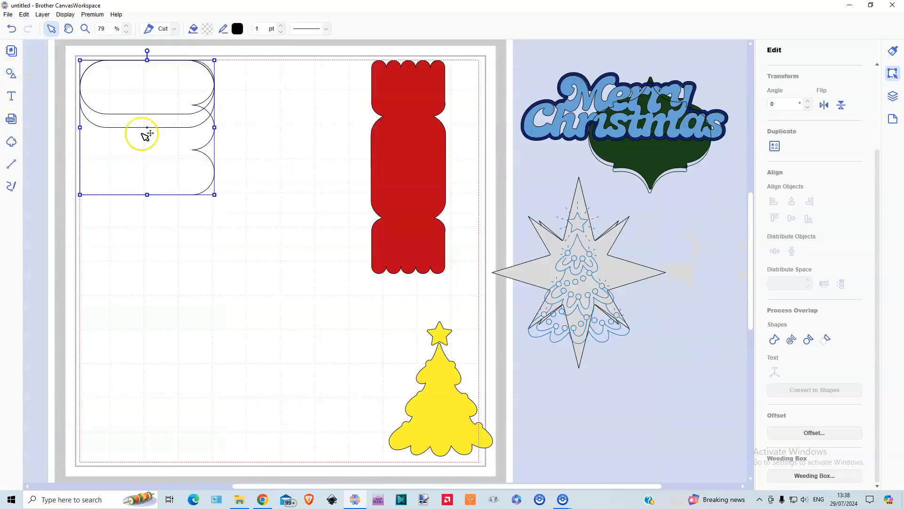
drag(155, 168, 206, 253)
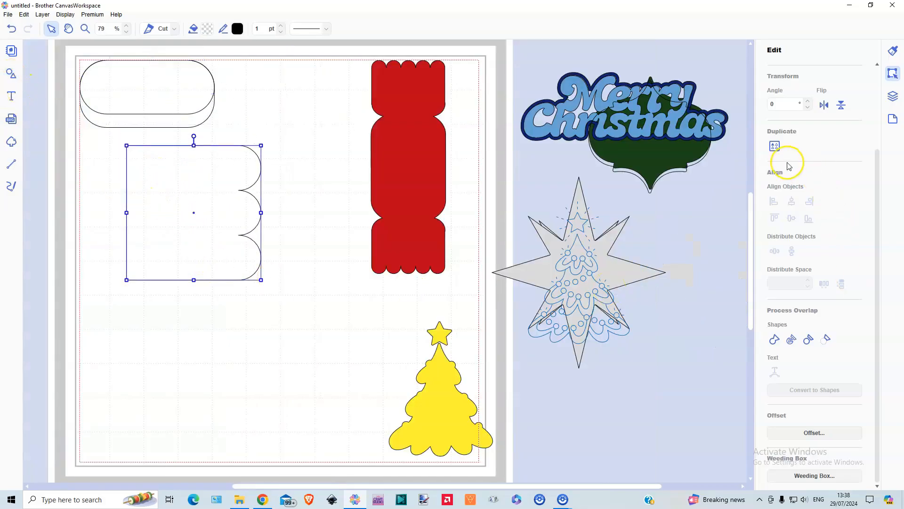
Rotate the scalloped square to 270° and place a duplicate beside it, overlapping by one scallop
scroll(801, 172, up, 2)
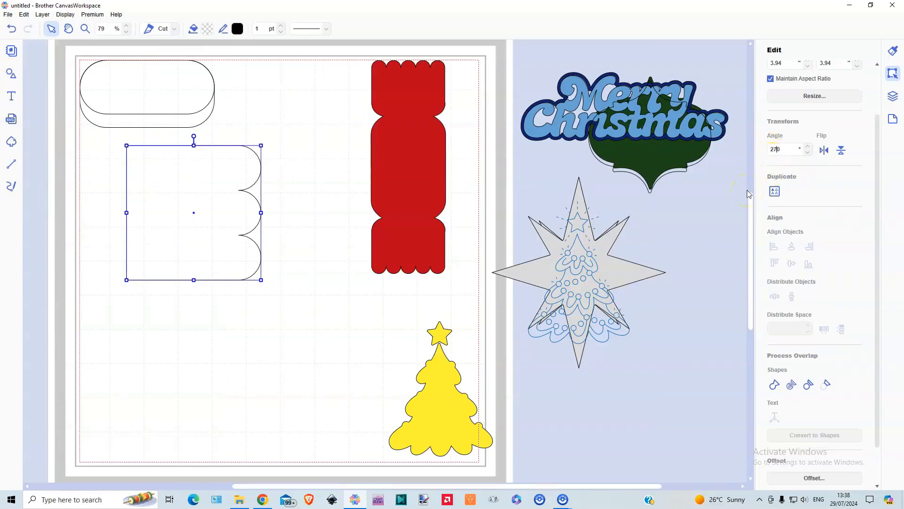
key(Return)
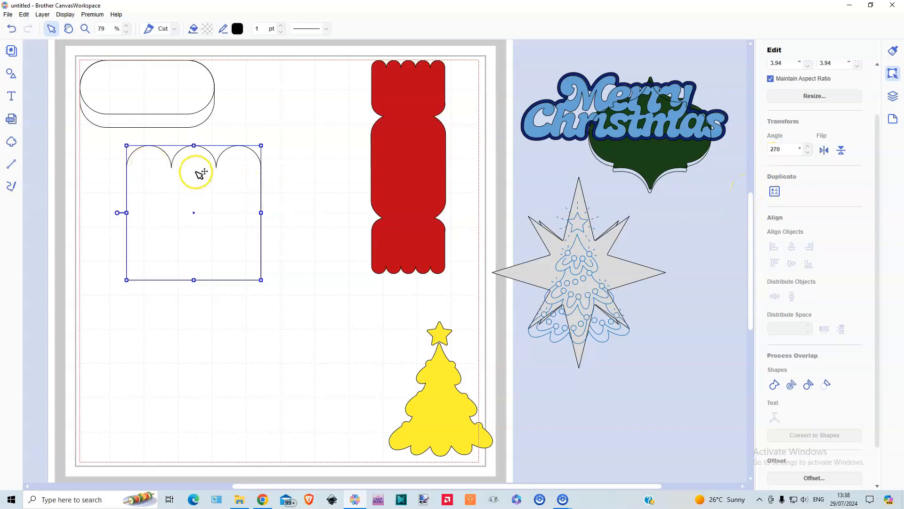
click(42, 14)
click(50, 28)
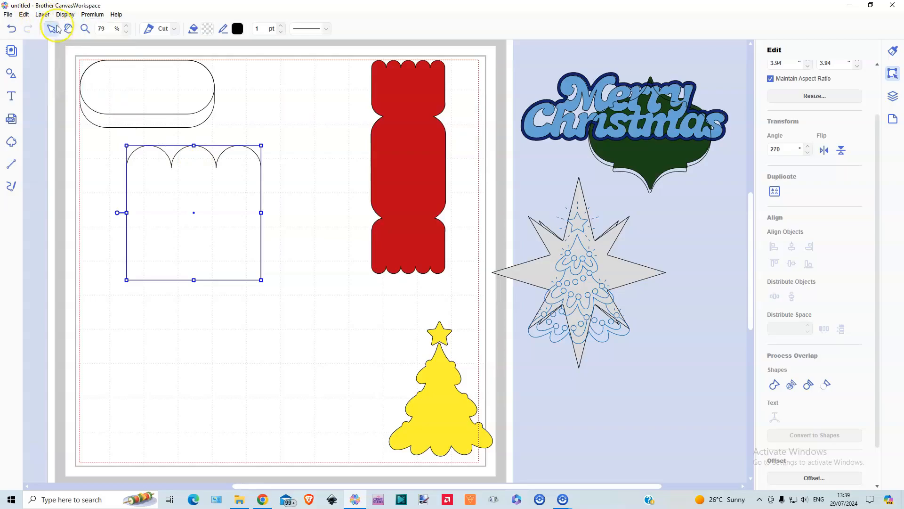
drag(187, 237, 261, 218)
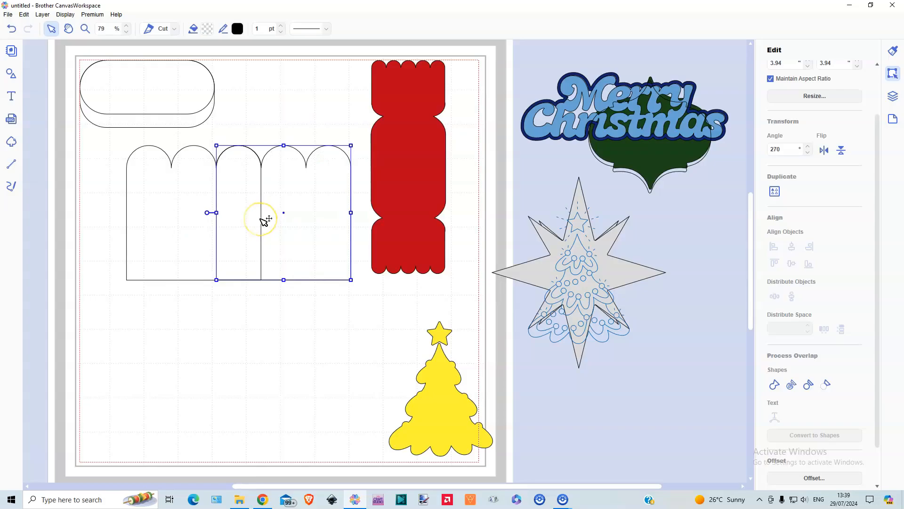
Nudge the duplicate scalloped square slightly towards the original so their shared middle scallop lines up
drag(109, 236, 253, 247)
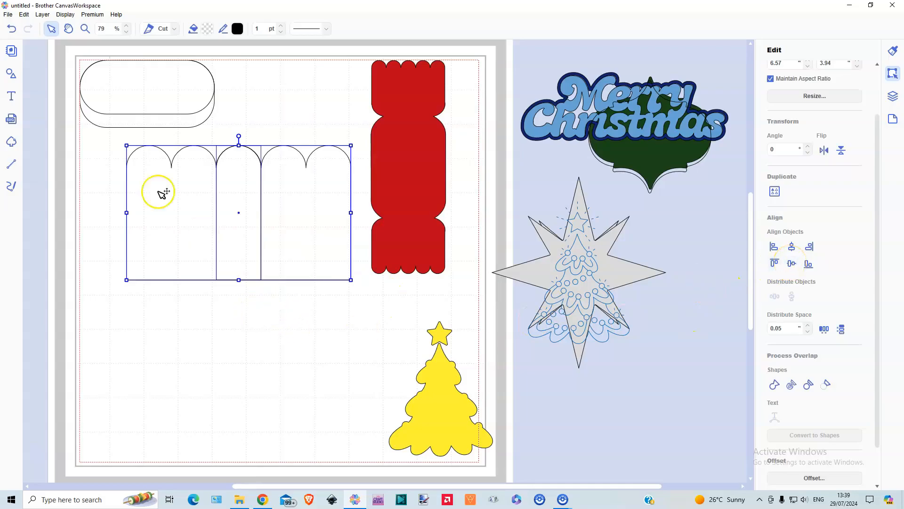
click(84, 28)
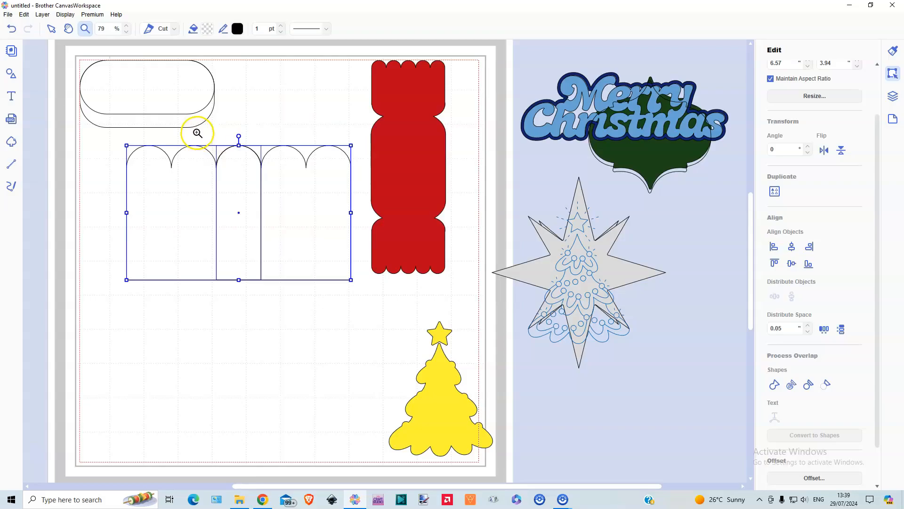
drag(197, 133, 301, 215)
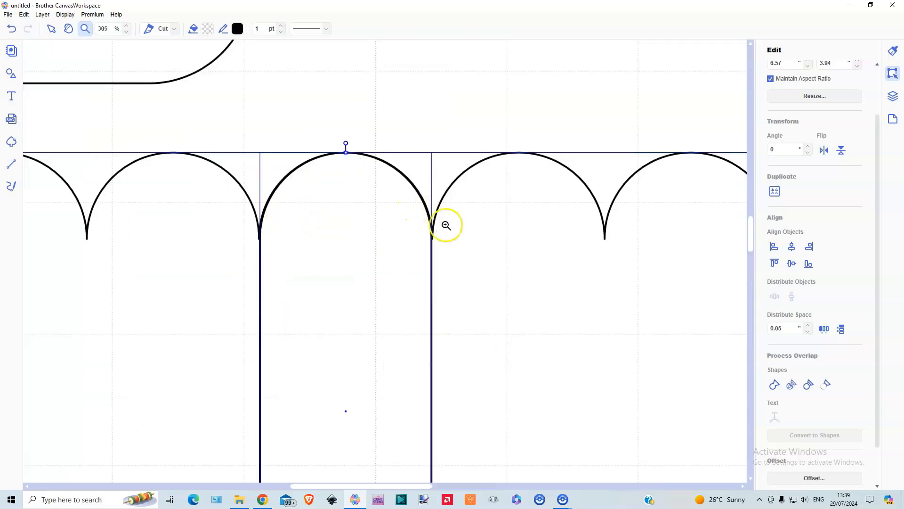
click(52, 30)
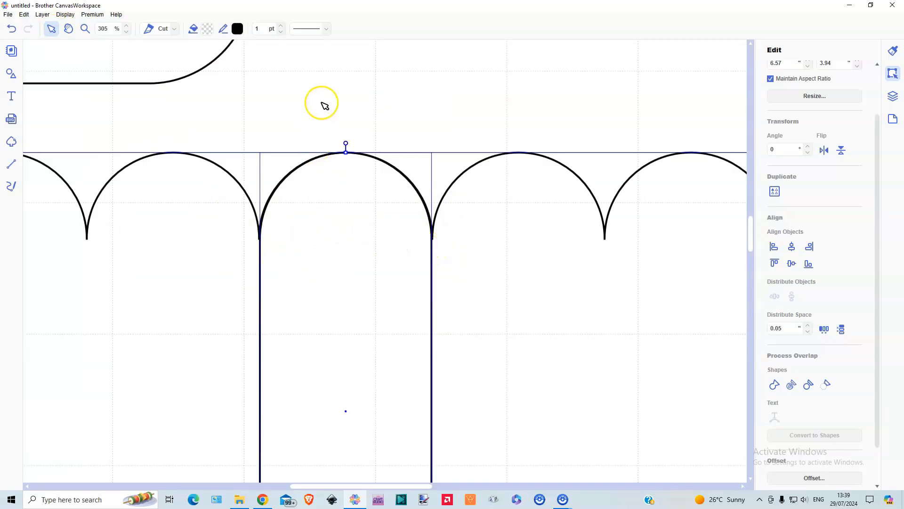
click(340, 254)
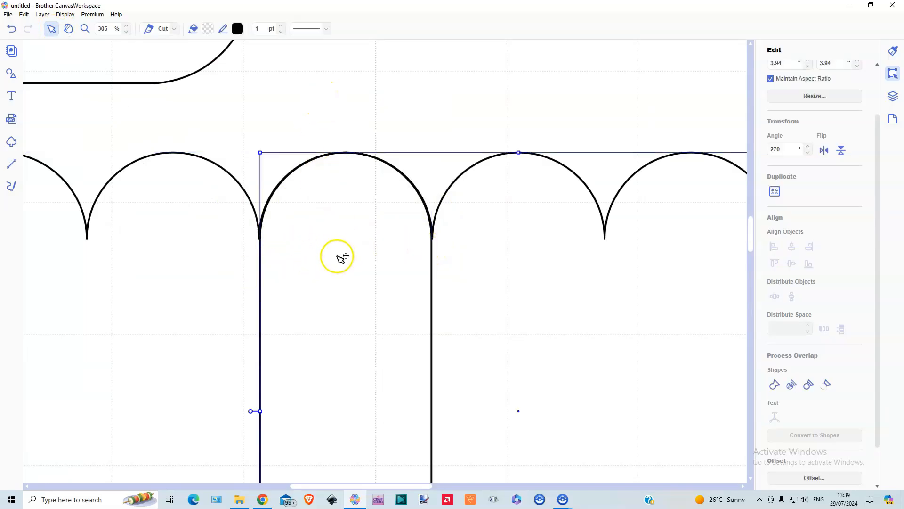
key(Left)
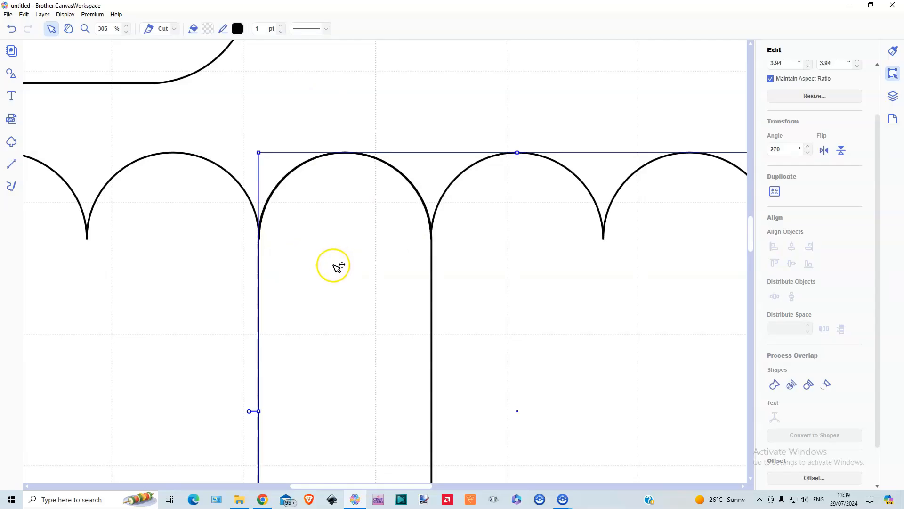
Weld the two scalloped squares into one shape and scale it down to about 4.06 by 2.44 inches
click(65, 15)
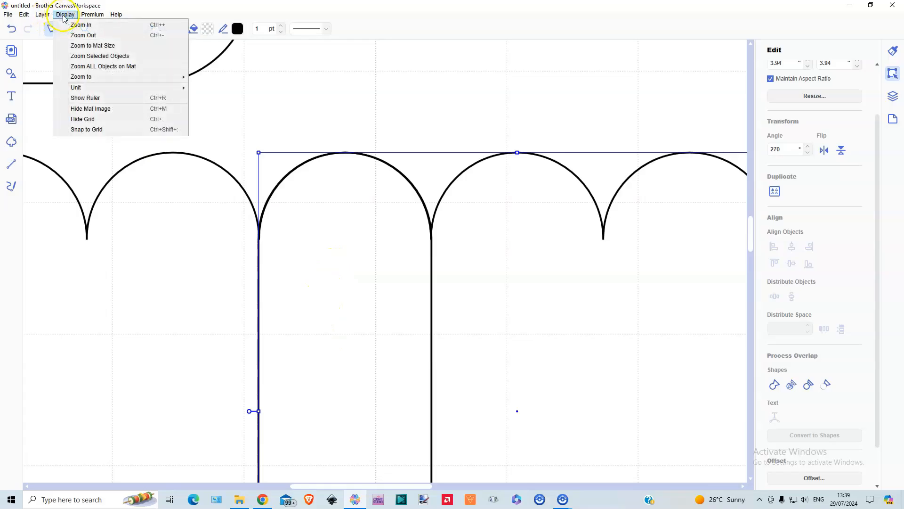
click(86, 46)
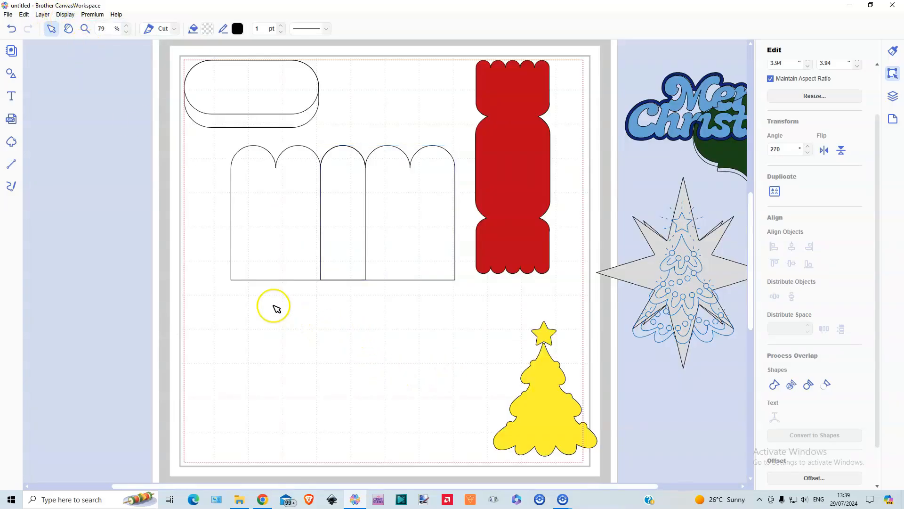
drag(277, 309, 405, 269)
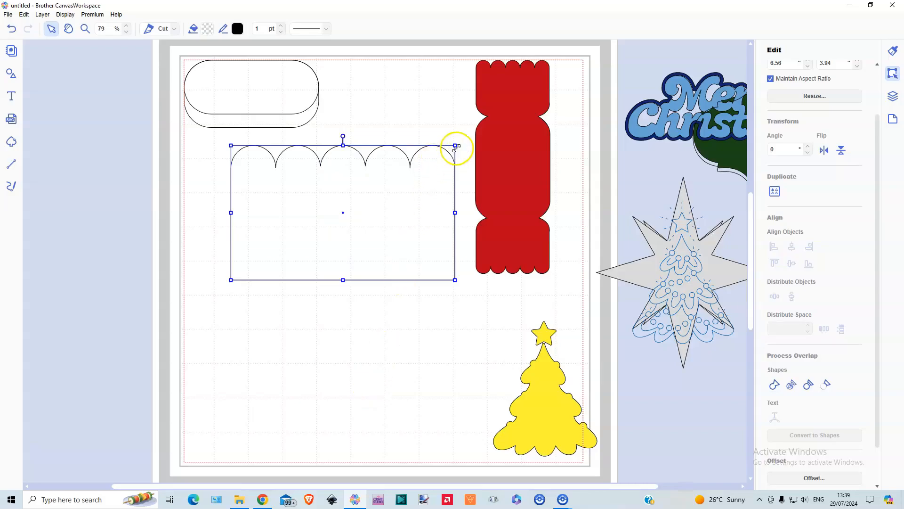
drag(455, 145, 369, 196)
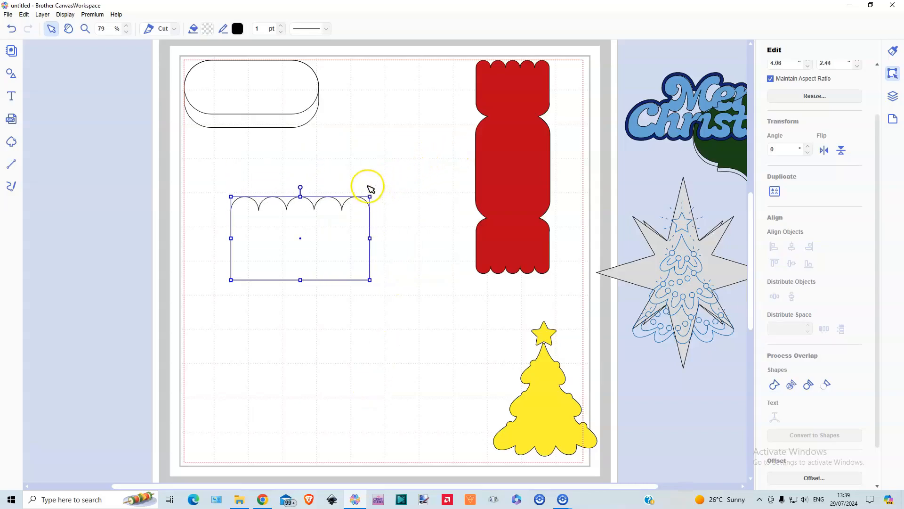
Move the shallower rounded rectangle over the scalloped shape's lower edge and resize it to about 4.21 by 1.13 inches
drag(253, 93, 293, 294)
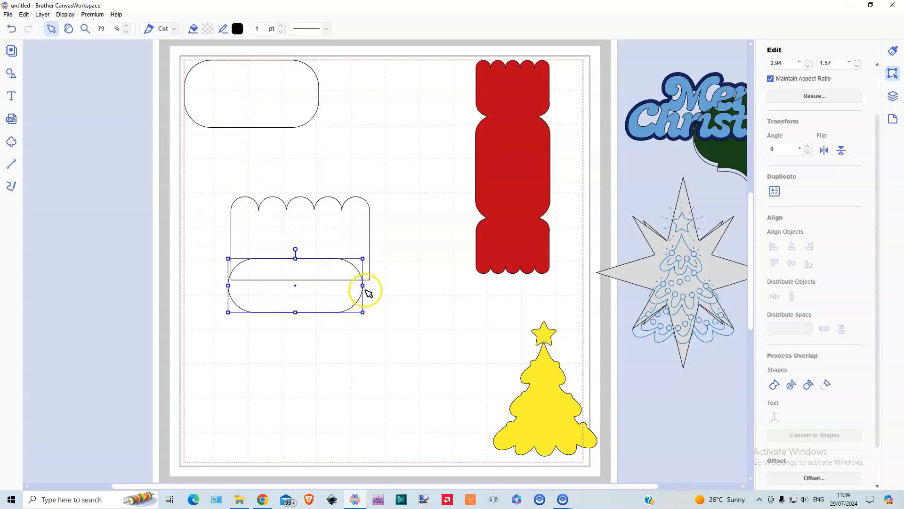
mouse_move(363, 285)
mouse_down()
mouse_move(354, 264)
mouse_move(330, 274)
mouse_move(372, 295)
mouse_up()
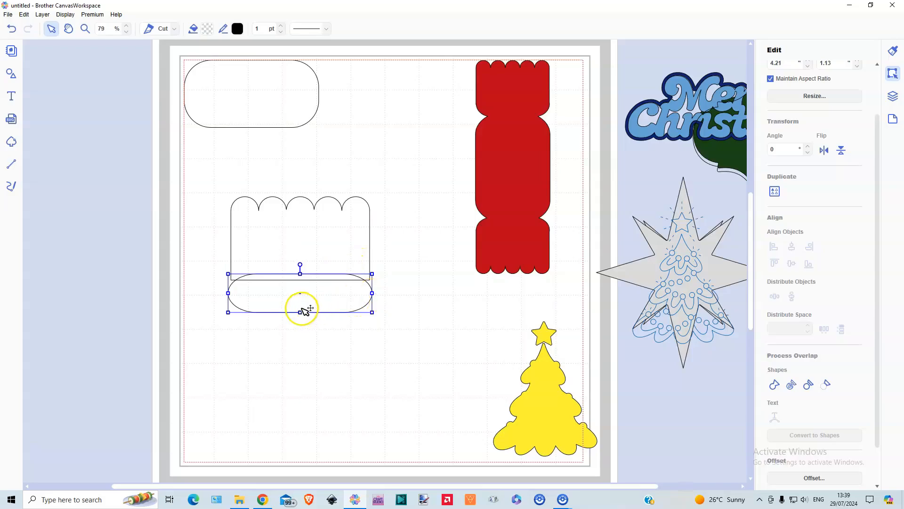
drag(298, 309, 307, 297)
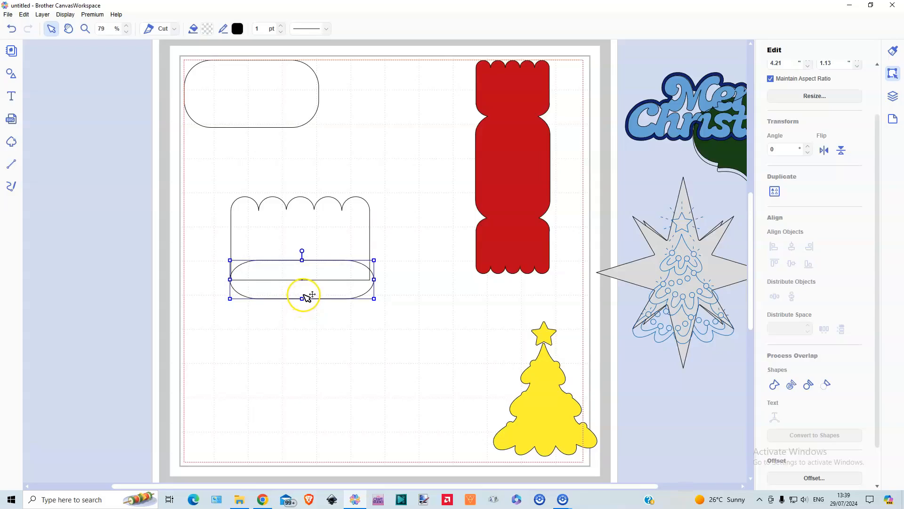
Narrow the scalloped shape to about 4 inches and set the overlapping rounded rectangle's width to 4 inches
click(301, 221)
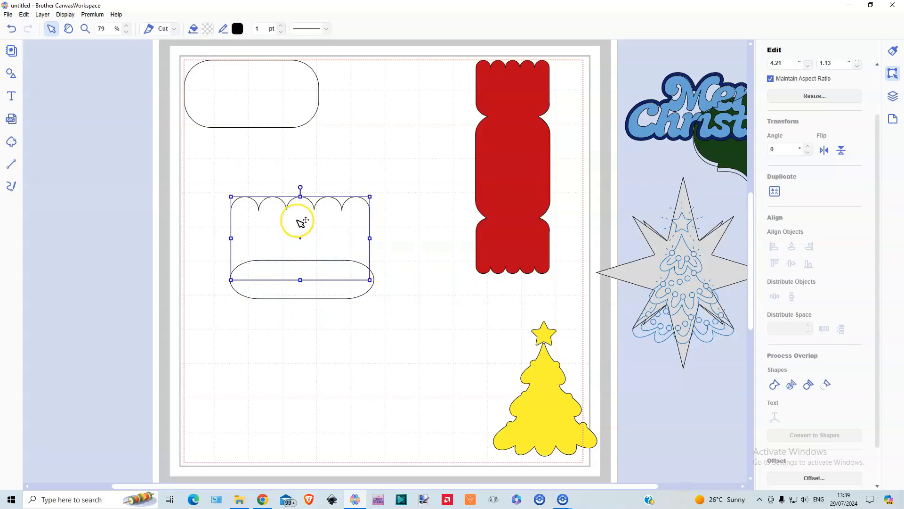
scroll(853, 230, up, 2)
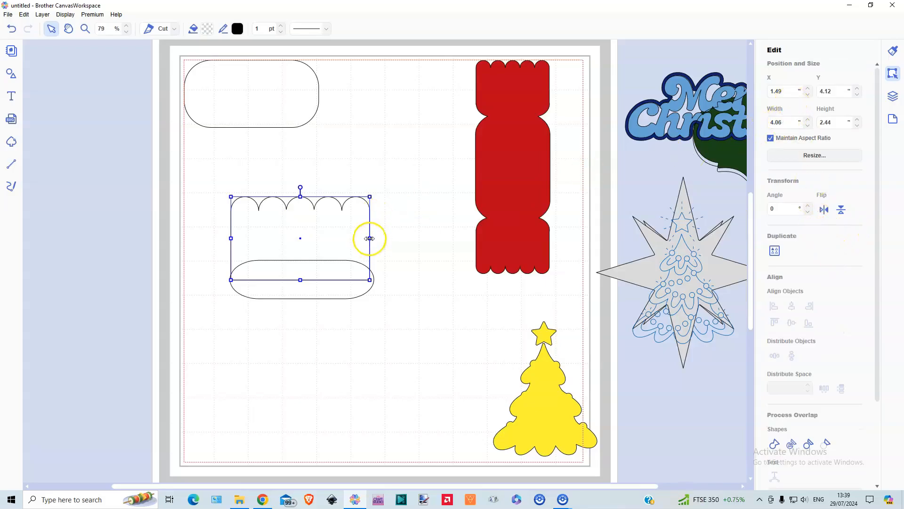
drag(370, 239, 366, 238)
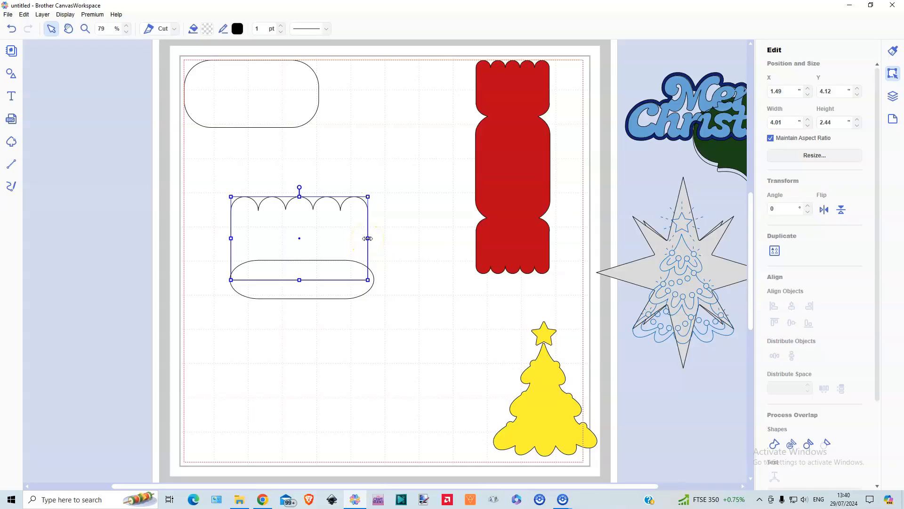
click(323, 293)
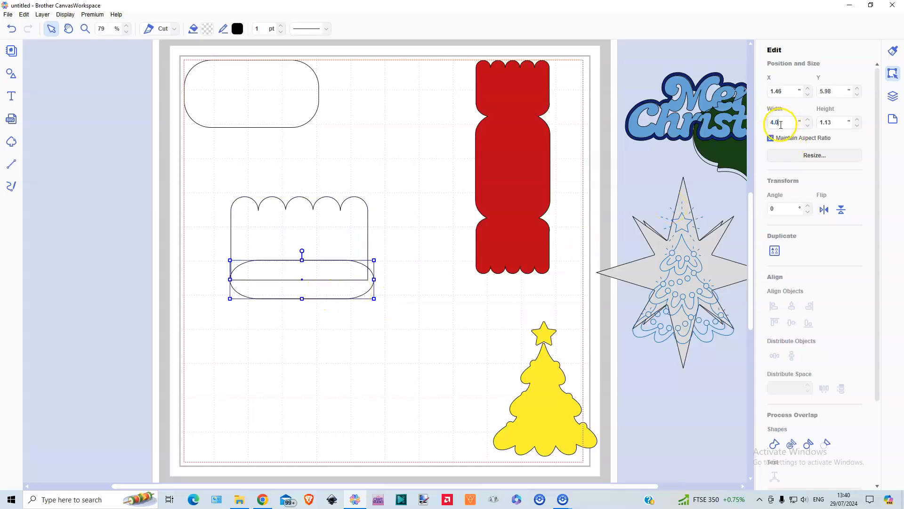
key(Return)
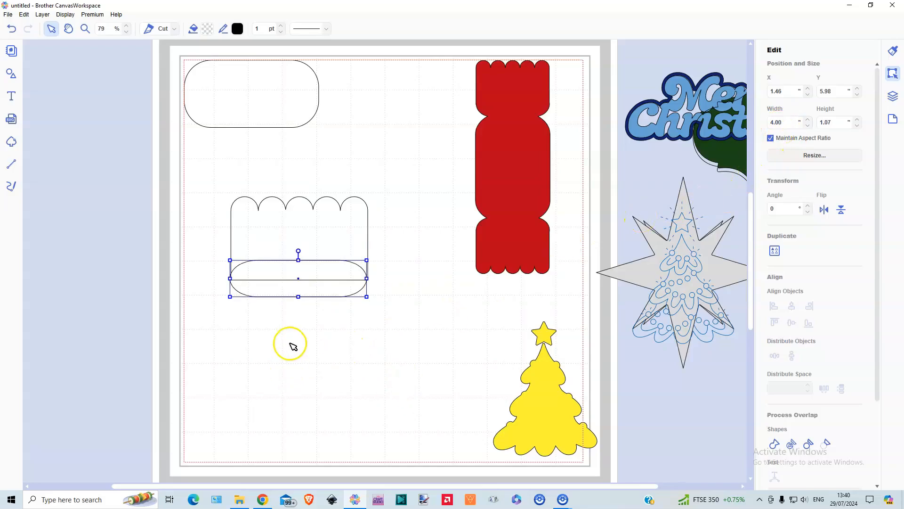
Align the scalloped shape and the overlapping rounded rectangle on their horizontal centres, leaving only the rounded rectangle selected
shift+click(316, 229)
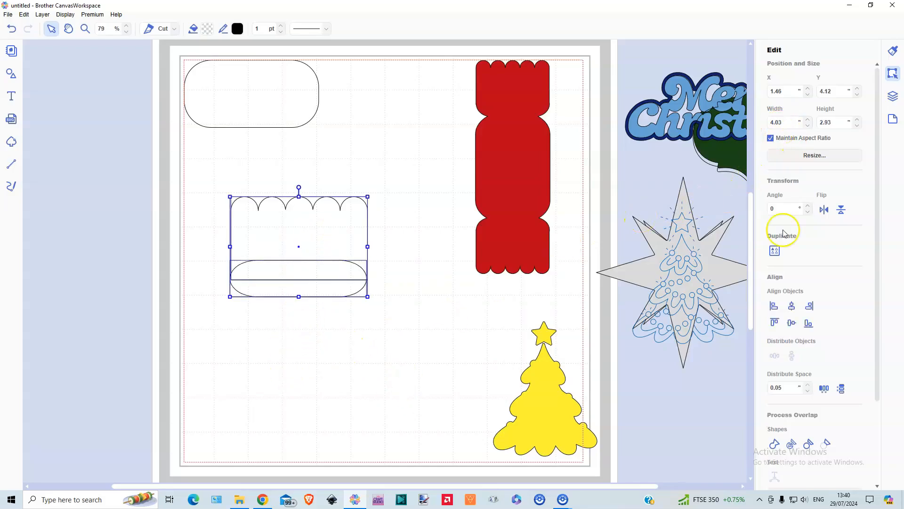
click(792, 307)
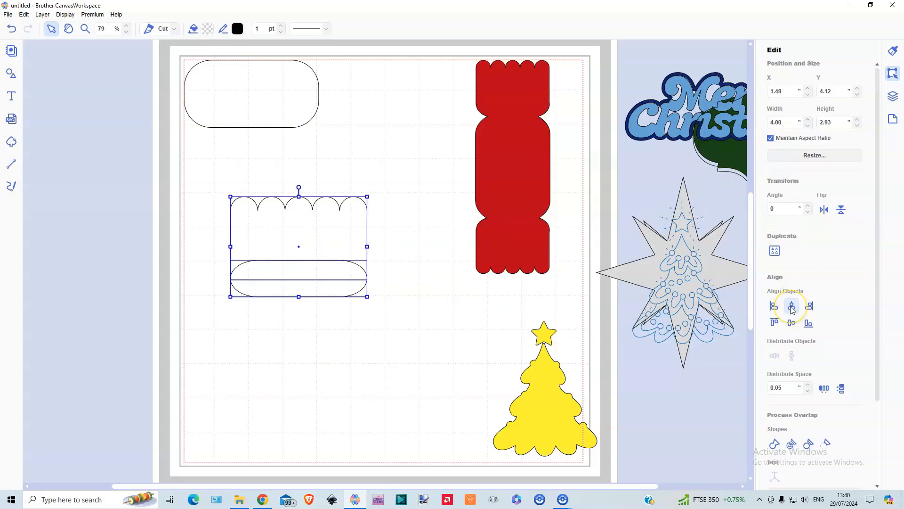
click(339, 338)
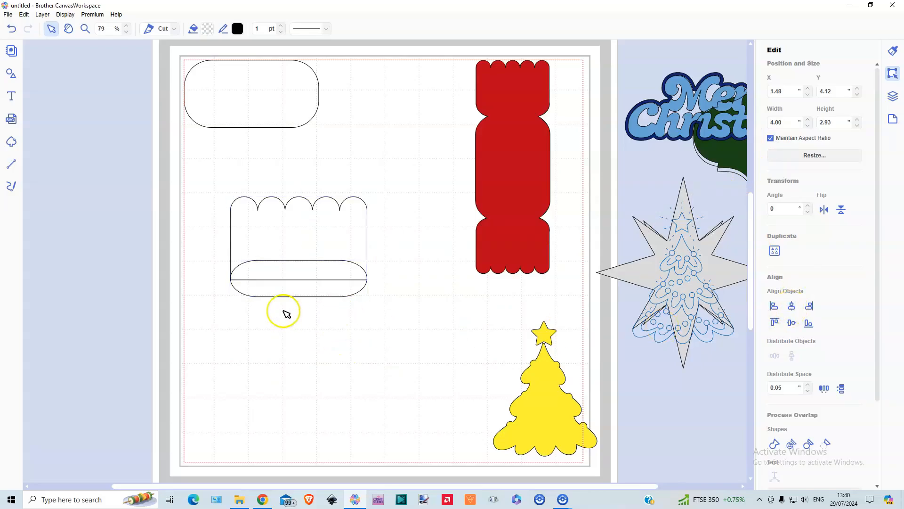
click(287, 288)
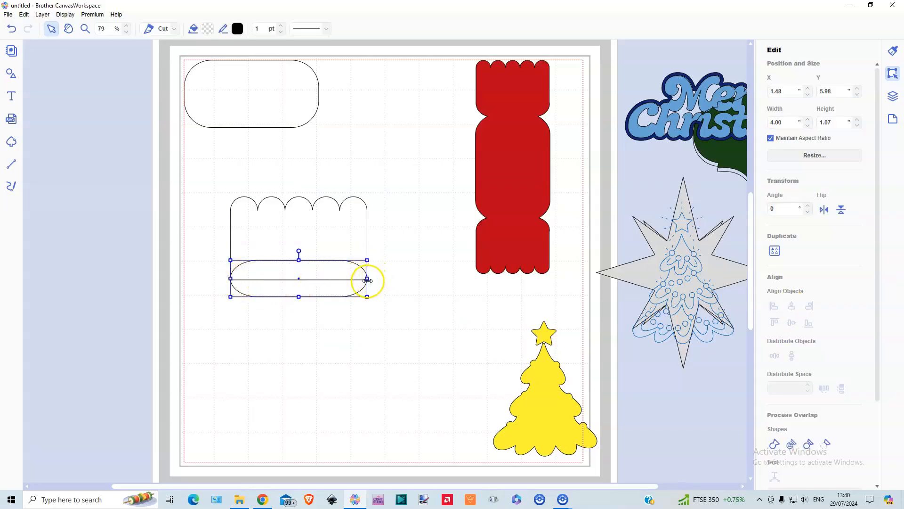
Nudge the rounded rectangle down to a Y position of 6.01 inches and weld it to the scalloped shape
click(85, 28)
drag(210, 219, 384, 327)
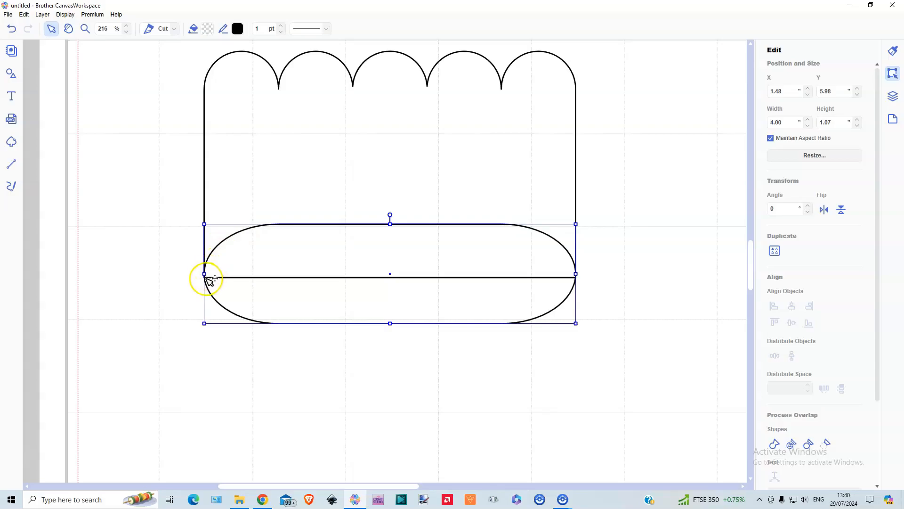
click(229, 302)
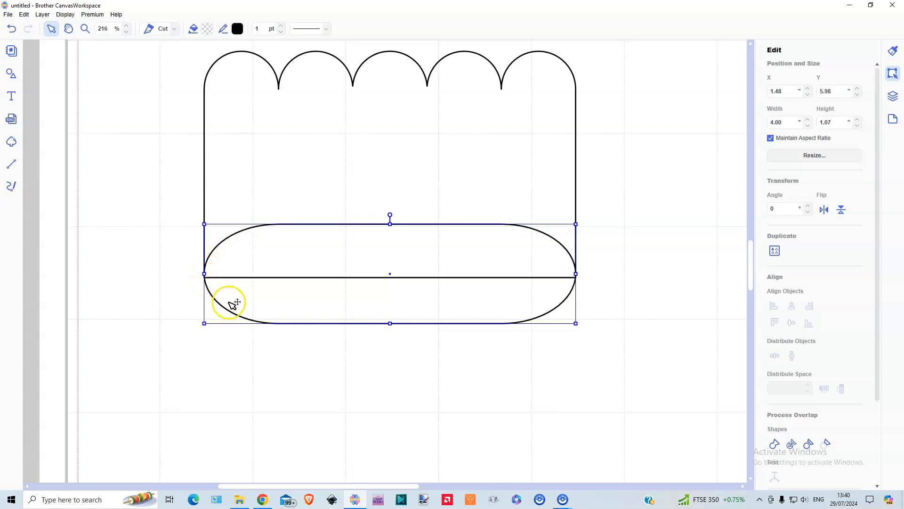
key(Down)
key(Down)
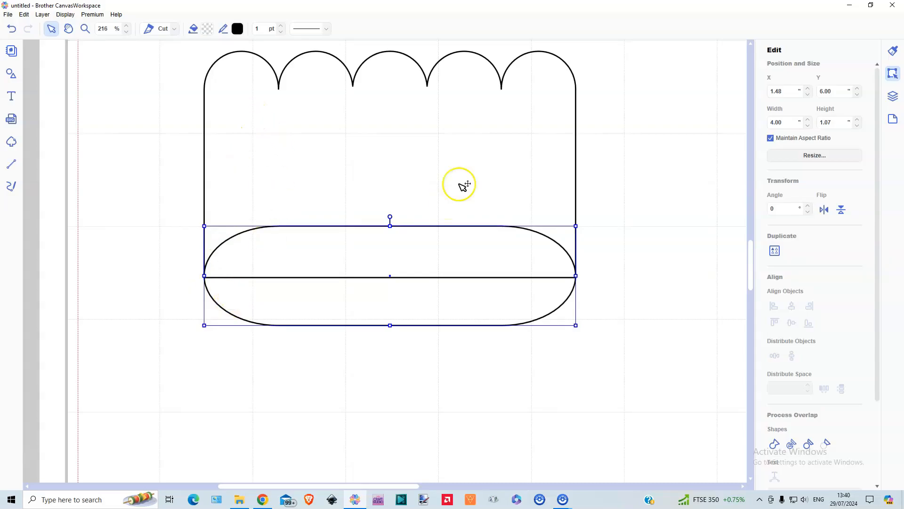
key(Down)
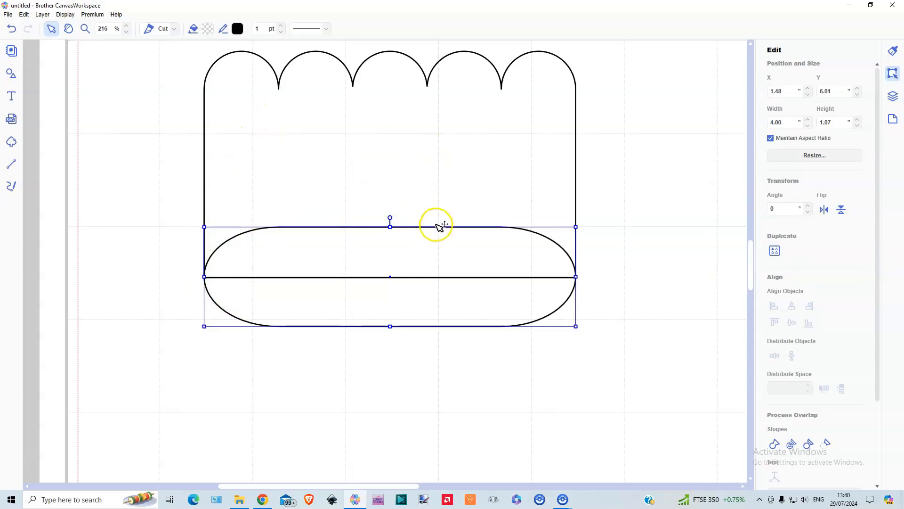
shift+click(481, 276)
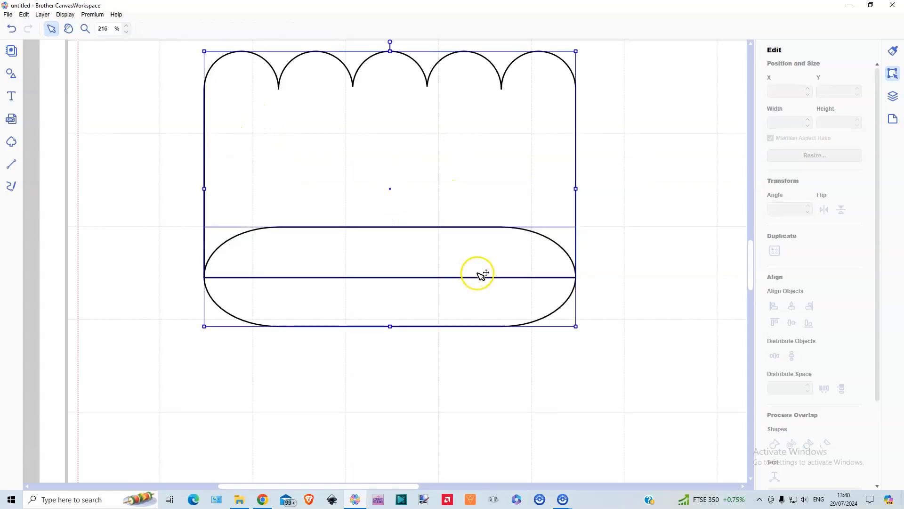
click(775, 444)
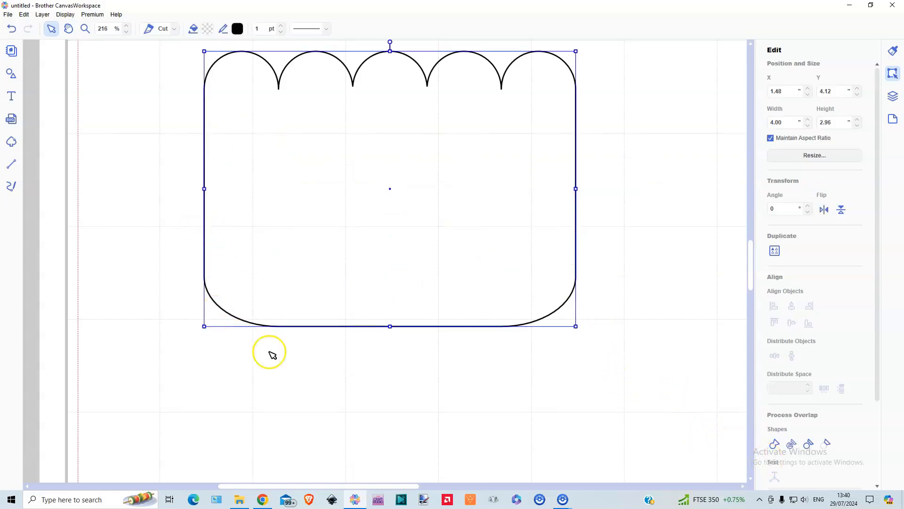
Rotate the other rounded rectangle 90 degrees low on the page and move the welded scalloped piece near the page's upper edge
click(63, 14)
click(85, 44)
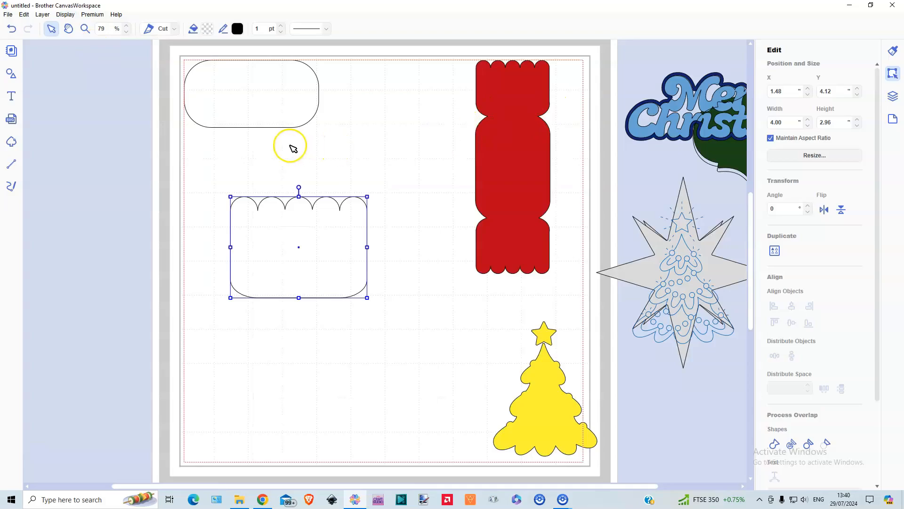
click(259, 110)
drag(259, 109, 314, 374)
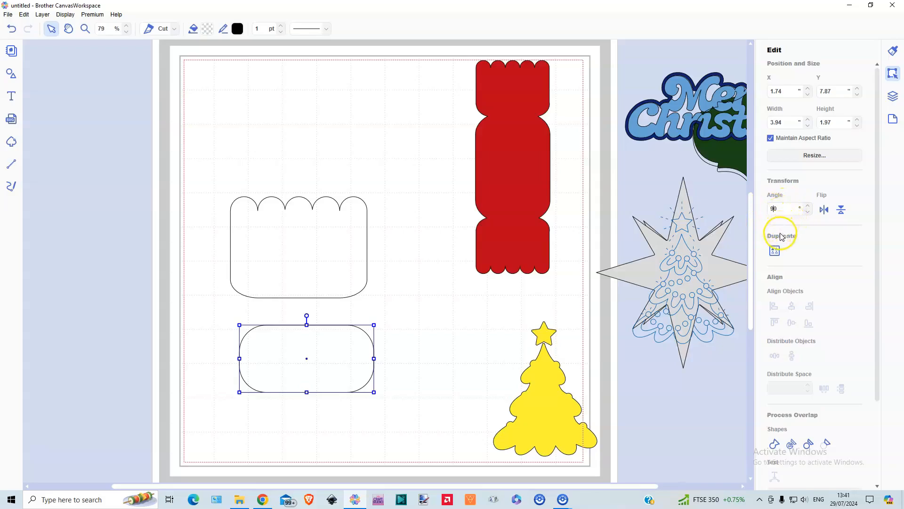
key(Return)
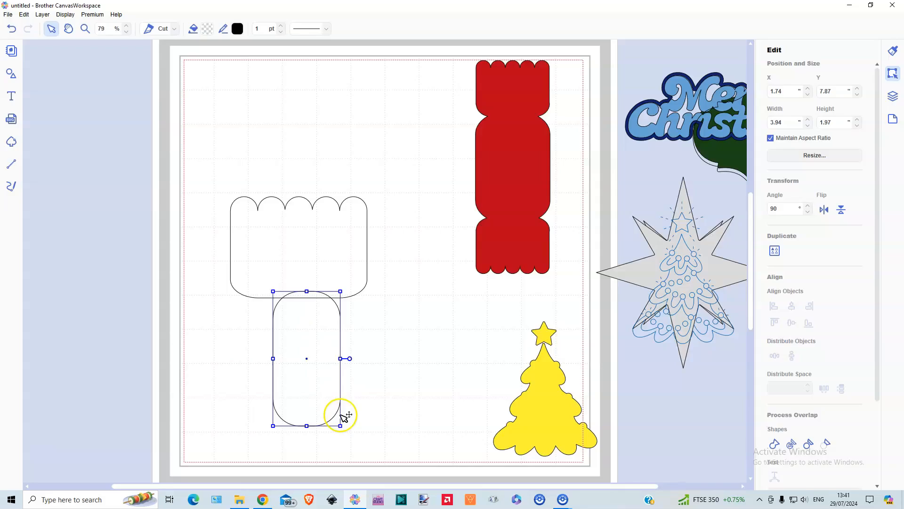
click(288, 202)
drag(289, 202, 297, 117)
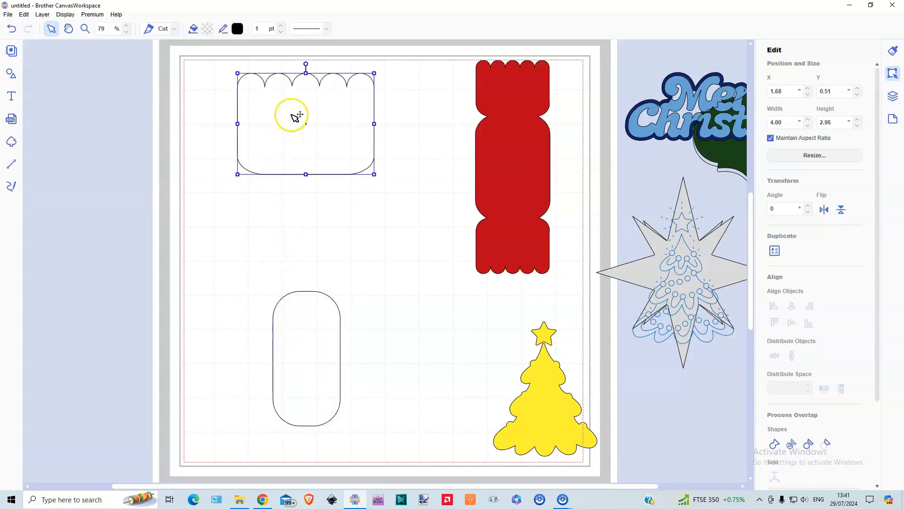
Enlarge the upright rounded rectangle to about 6.80 by 4.00 inches and place it overlapping the scalloped piece's lower edge
drag(316, 366, 367, 265)
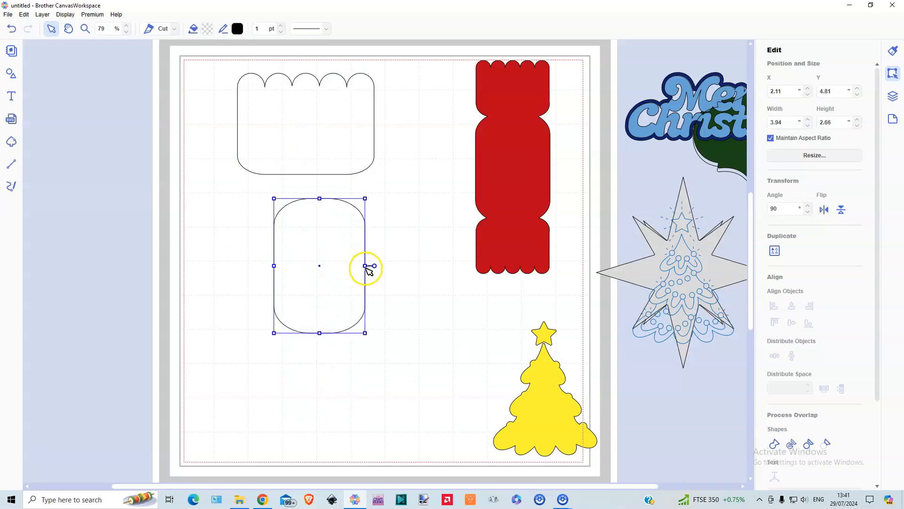
drag(365, 333, 400, 372)
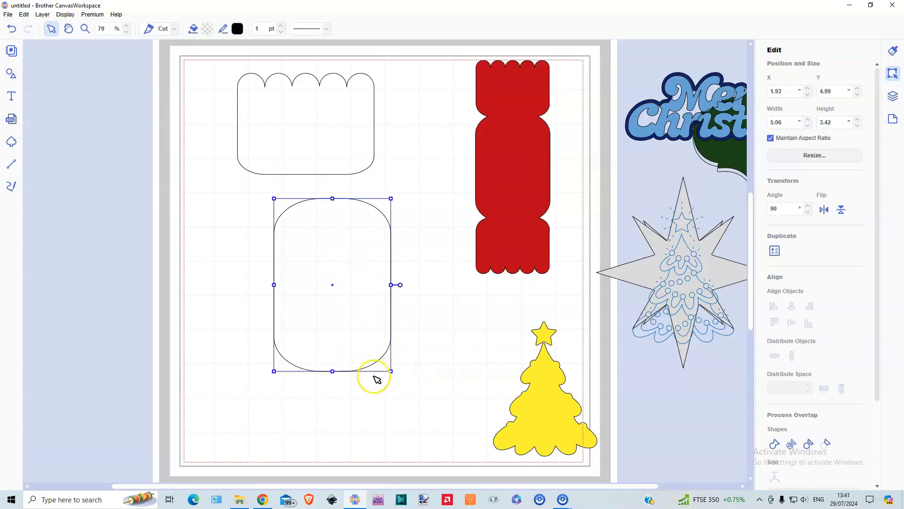
drag(333, 371, 335, 402)
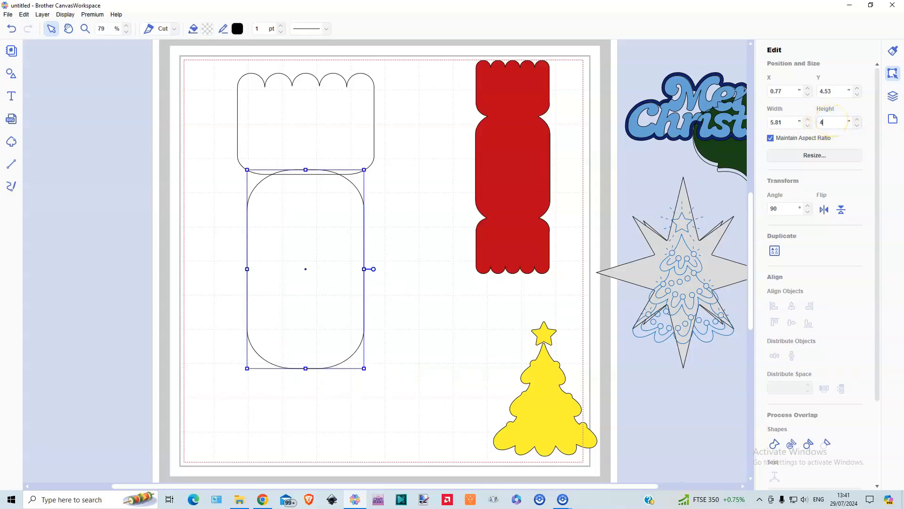
key(Return)
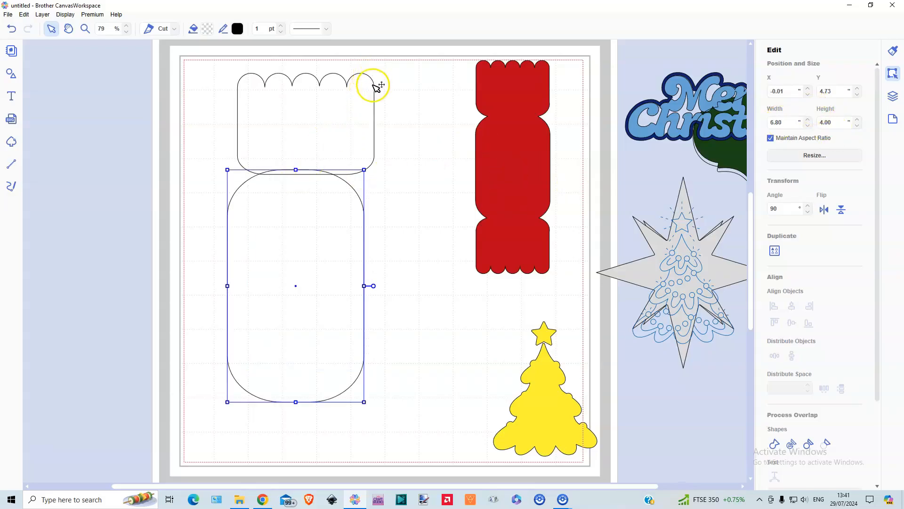
drag(299, 262, 300, 261)
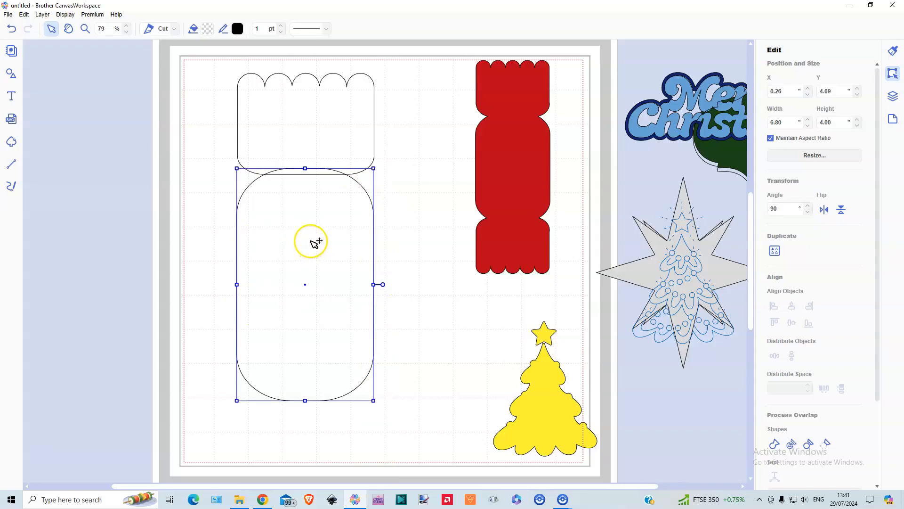
drag(311, 241, 313, 241)
Duplicate the scalloped piece, flip the copy vertically and place it overlapping the lower end of the upright rounded rectangle
click(297, 127)
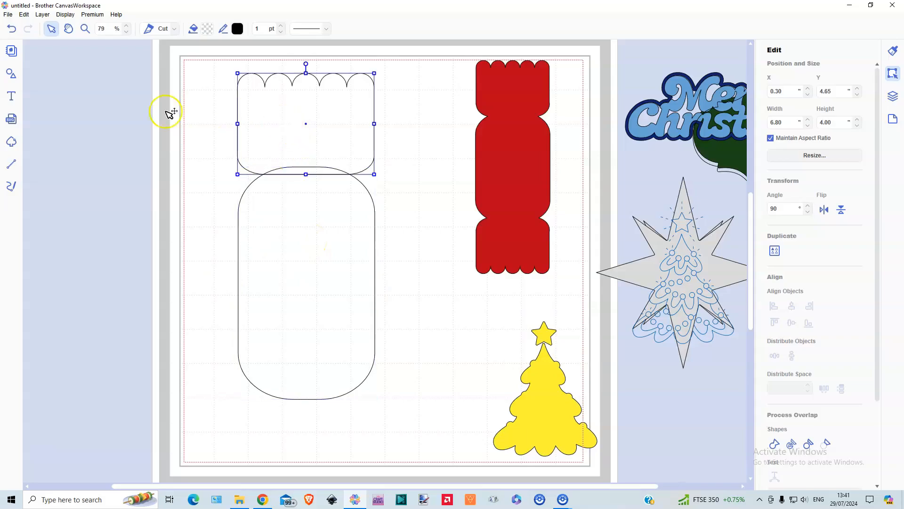
click(46, 16)
click(58, 27)
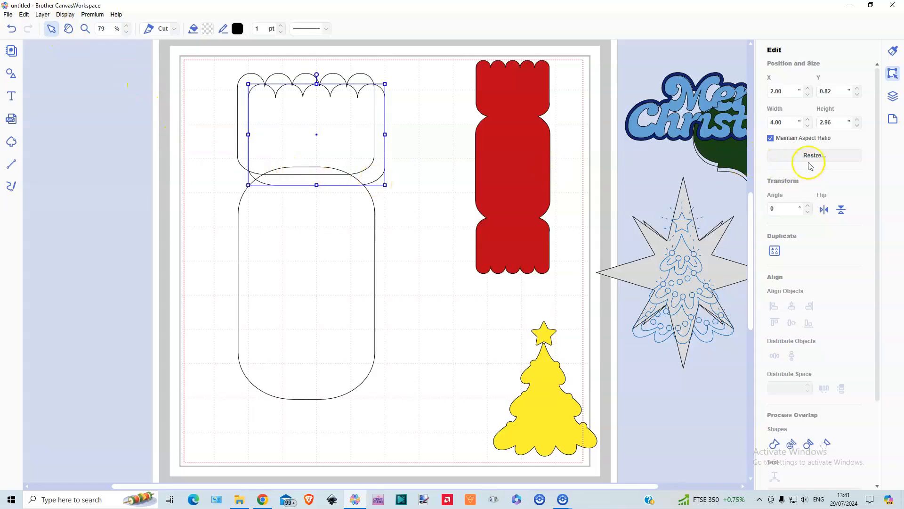
click(841, 210)
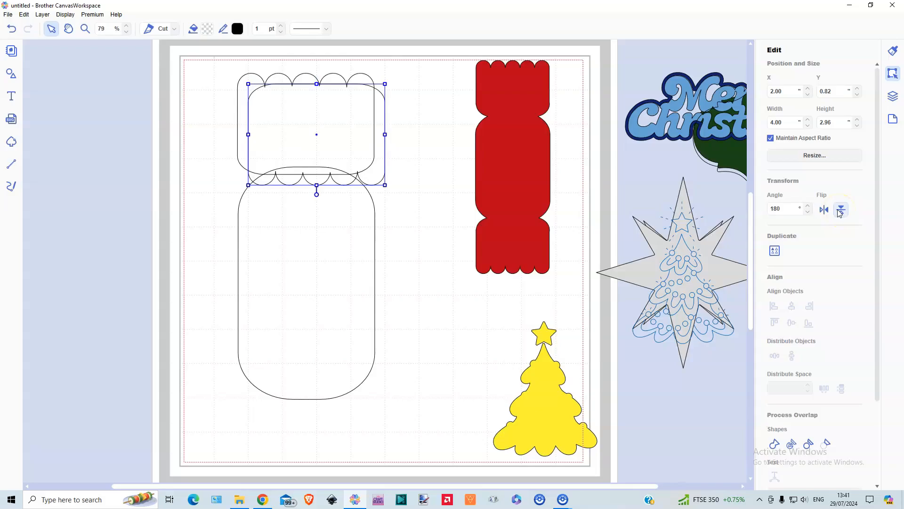
drag(377, 170, 369, 480)
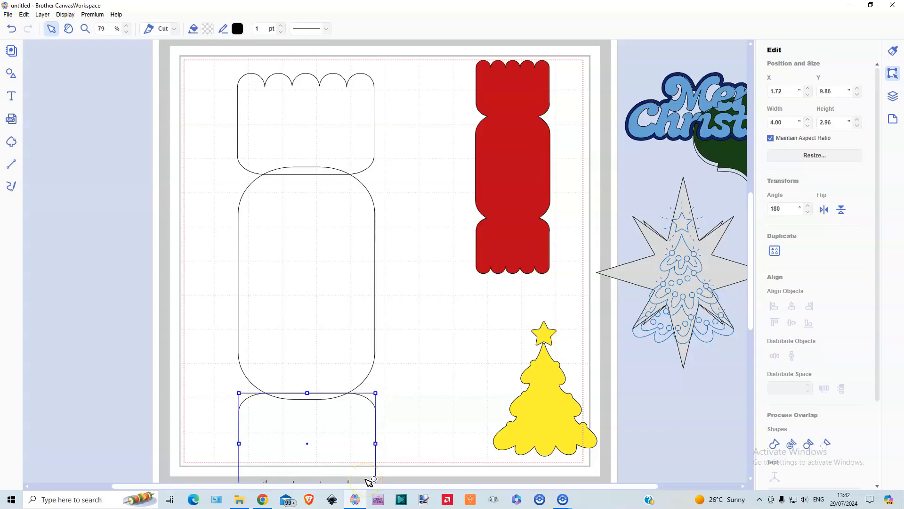
Align the two scalloped ends and the middle rounded rectangle on their horizontal centres and weld them into one cracker
drag(272, 63, 342, 427)
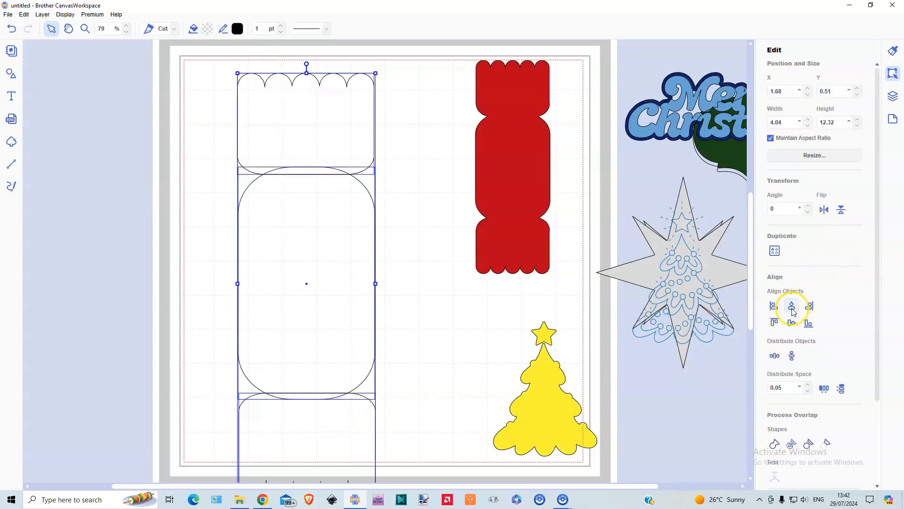
click(793, 308)
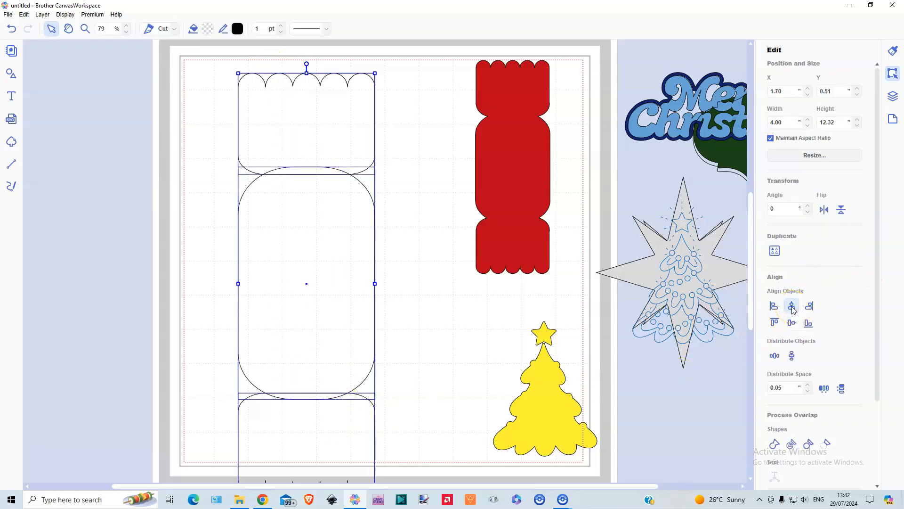
click(775, 446)
Scale the welded cracker down to about 1.82 by 5.62 inches, compare it over the red cracker and move it clear
drag(284, 279, 281, 236)
drag(373, 452, 303, 352)
drag(242, 146, 302, 266)
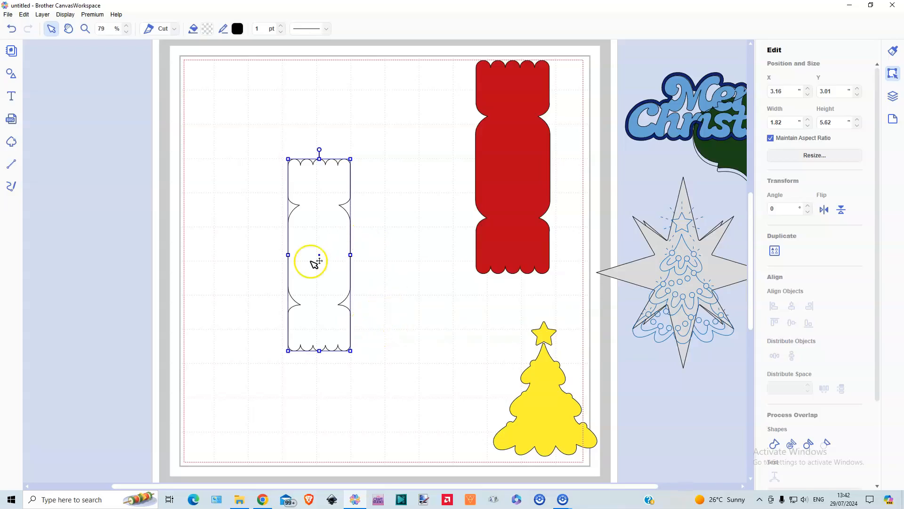
drag(312, 258, 518, 172)
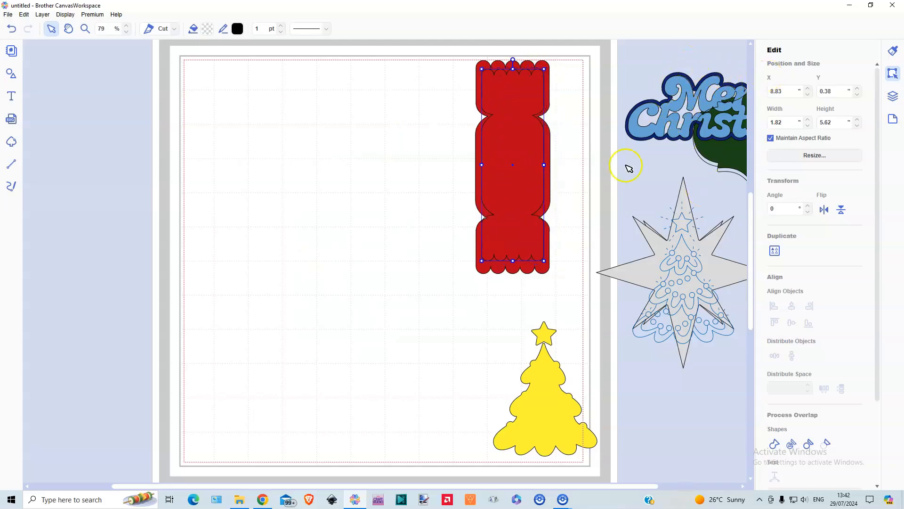
drag(542, 184, 352, 215)
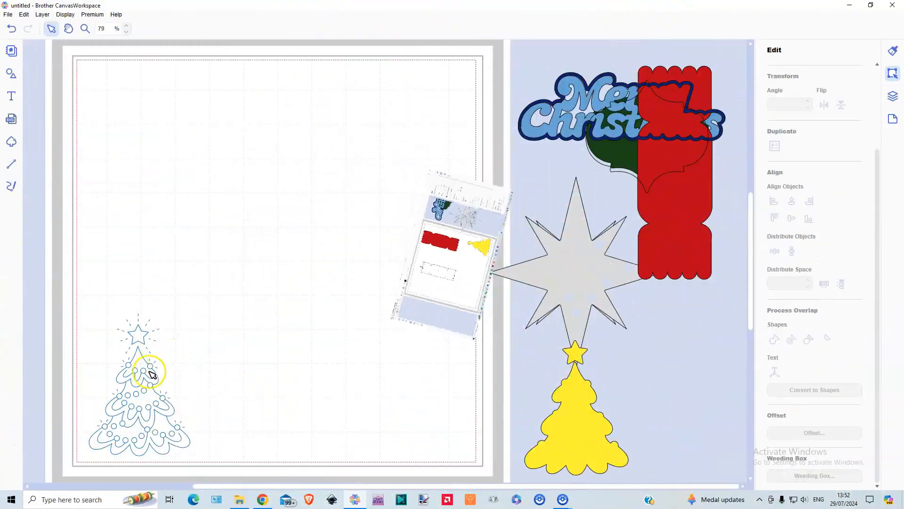
Move the line-drawn tree up the page and examine the Foiling and Line Embossing shape collections for similar designs
drag(152, 373, 175, 187)
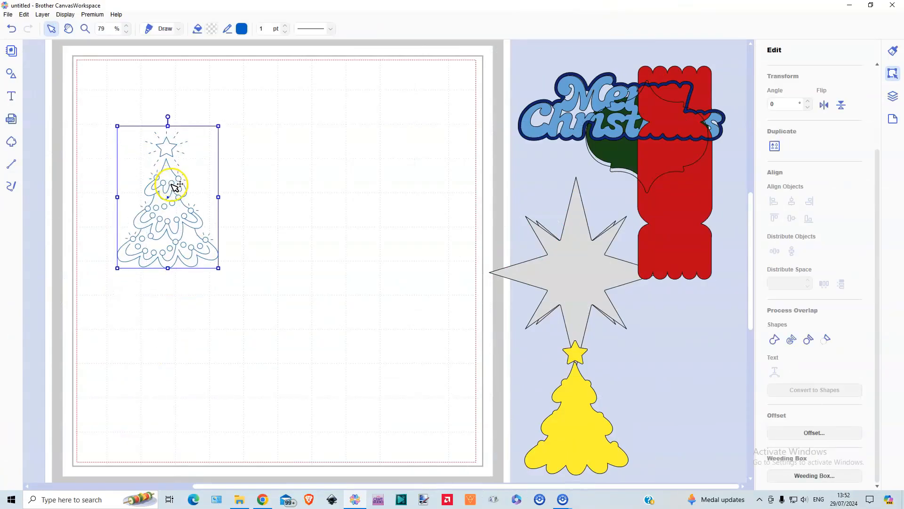
click(10, 75)
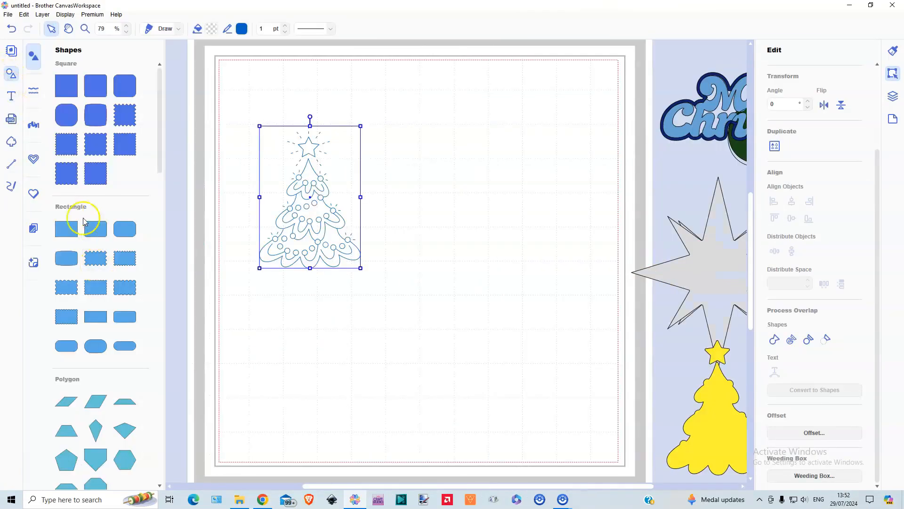
click(32, 228)
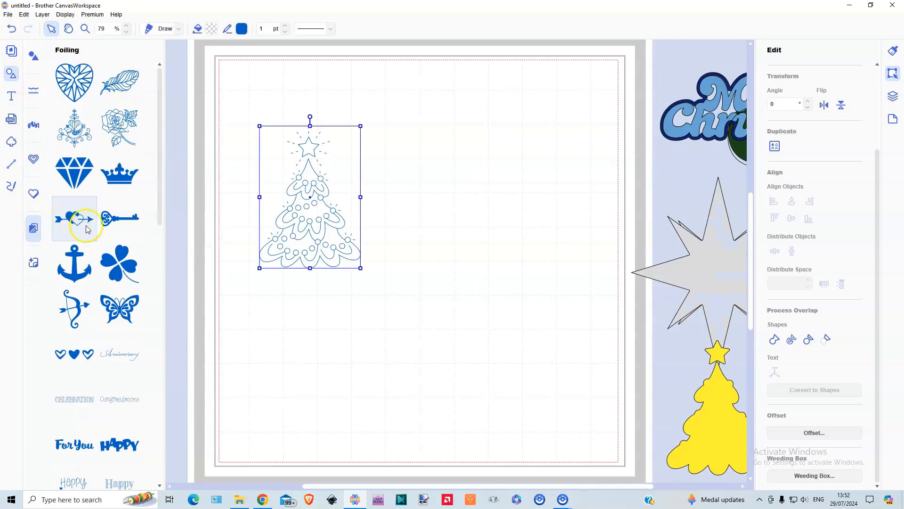
scroll(92, 243, down, 8)
scroll(96, 247, down, 3)
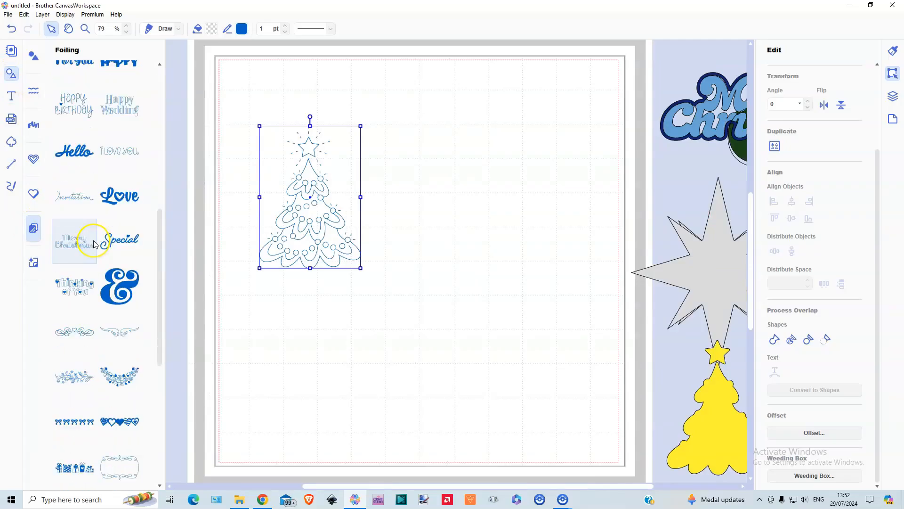
scroll(91, 242, up, 3)
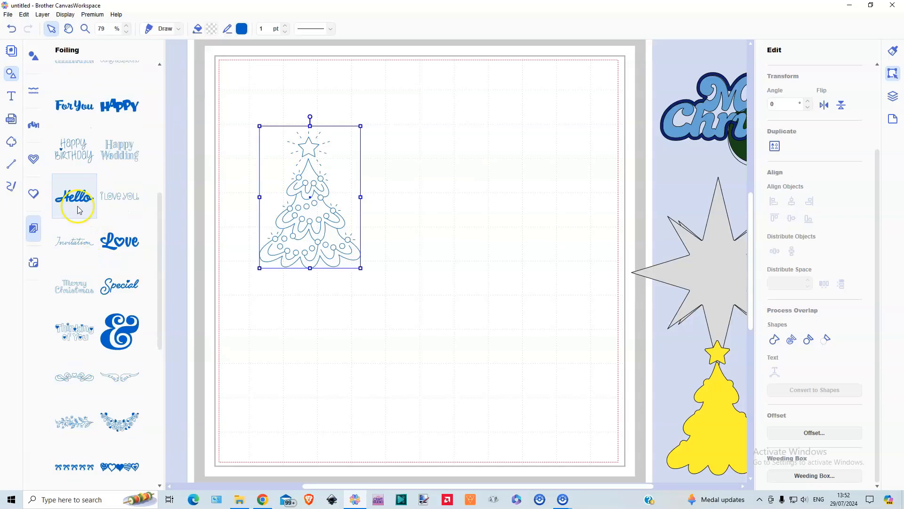
click(33, 159)
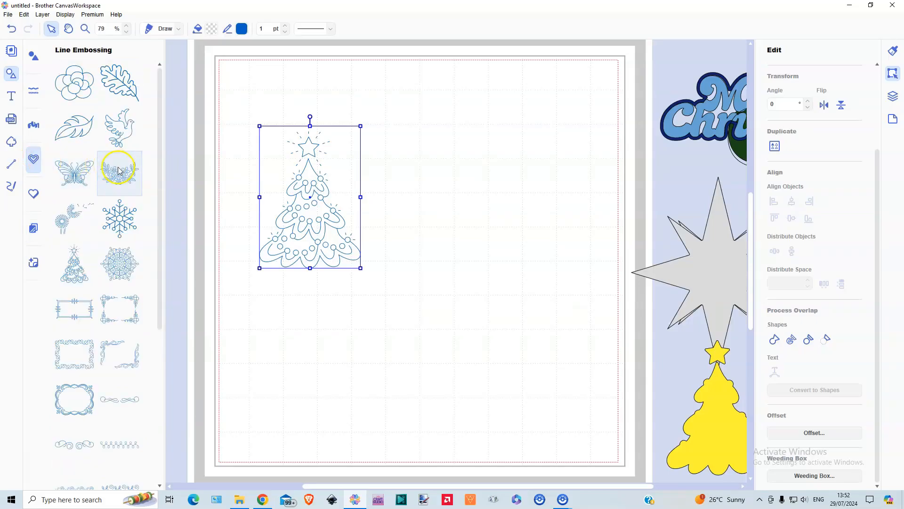
scroll(119, 179, down, 1)
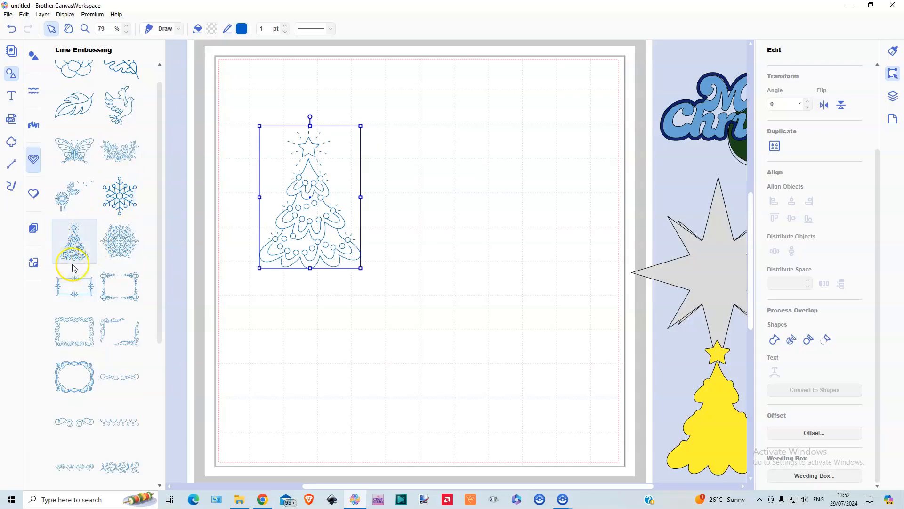
click(11, 73)
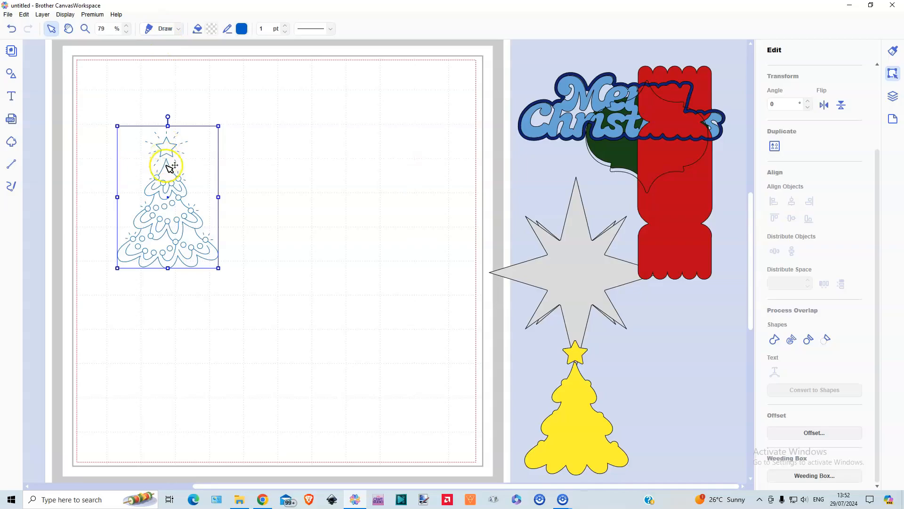
Move the line-drawn tree towards the page's upper middle and change its line type from Draw to Cut
drag(184, 192, 289, 166)
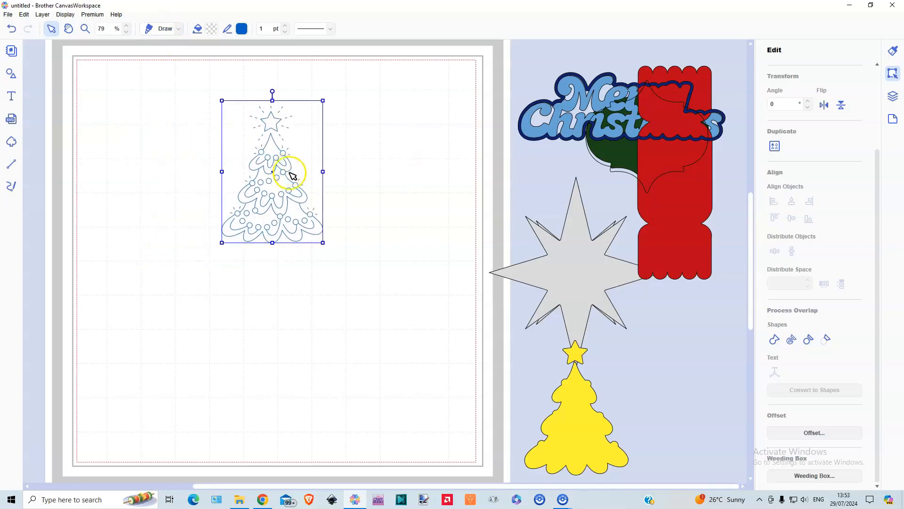
click(177, 30)
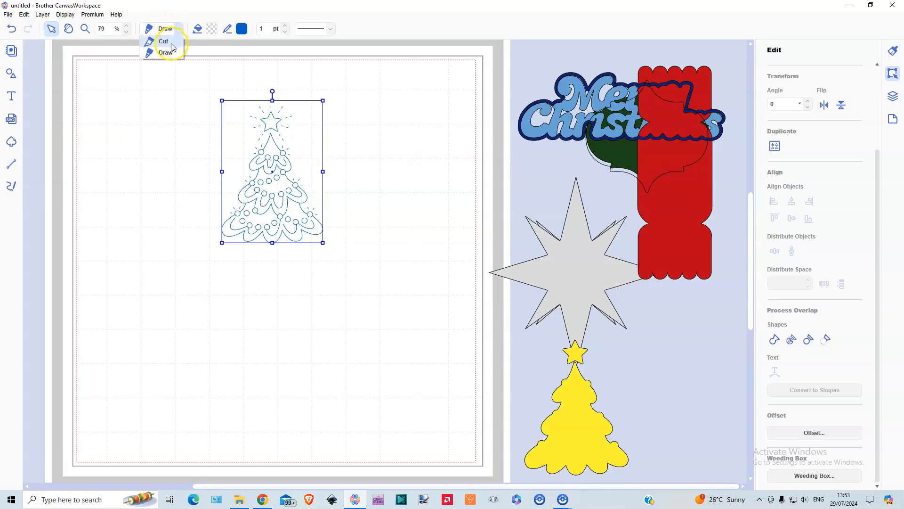
click(164, 41)
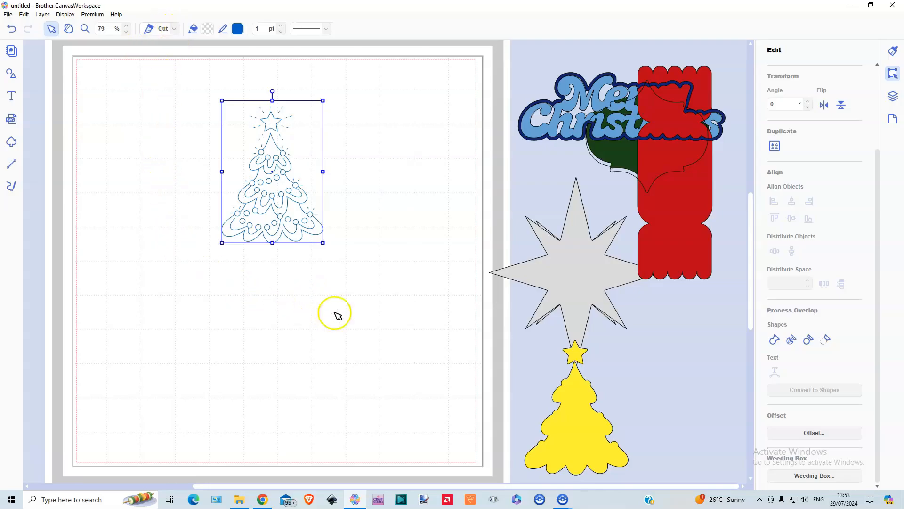
Create an outward offset line around the line-drawn tree with 0.08-inch spacing and round corners, leaving the original line as is
click(814, 433)
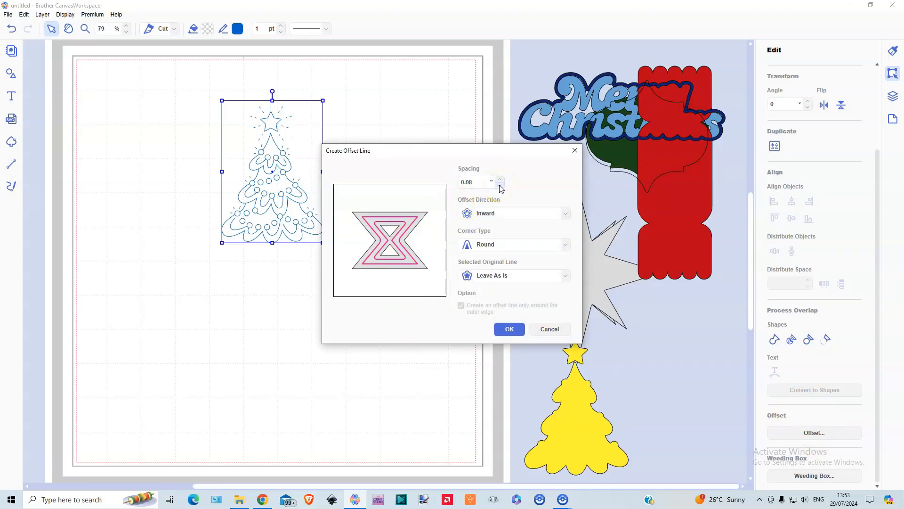
click(488, 213)
click(491, 226)
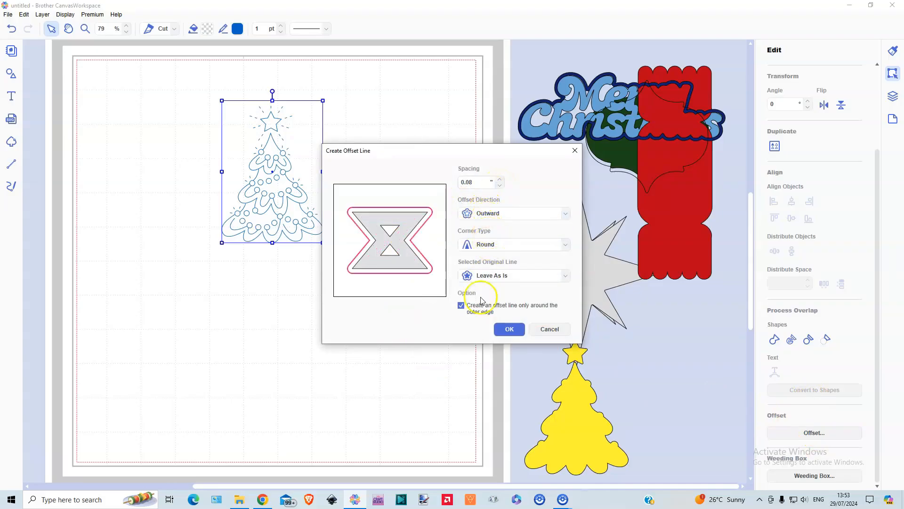
key(Return)
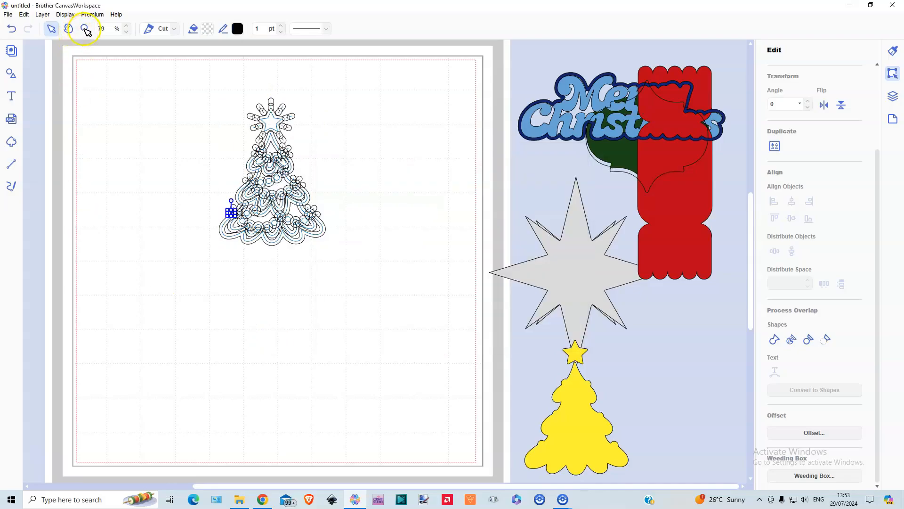
Select the offset shapes forming the tree's outer edge, including the star, branch tiers and edge baubles, and move them off the artwork
click(85, 29)
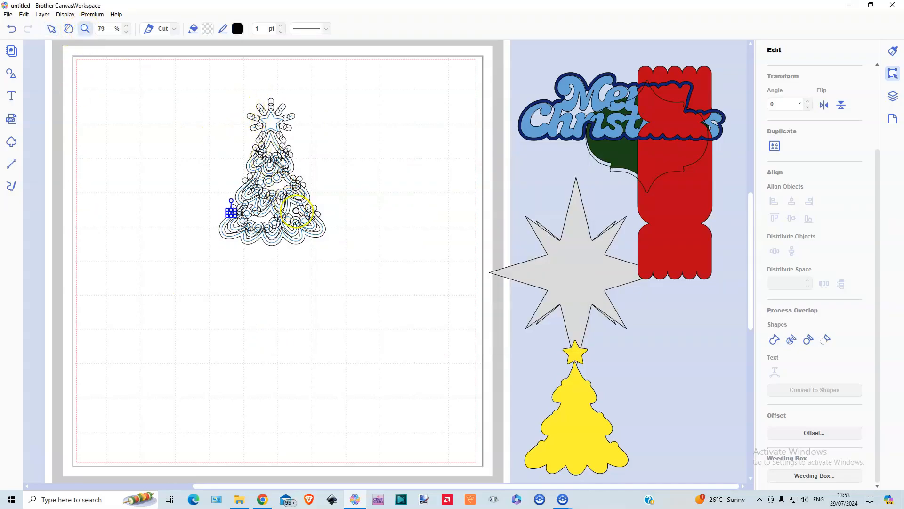
drag(317, 227, 234, 108)
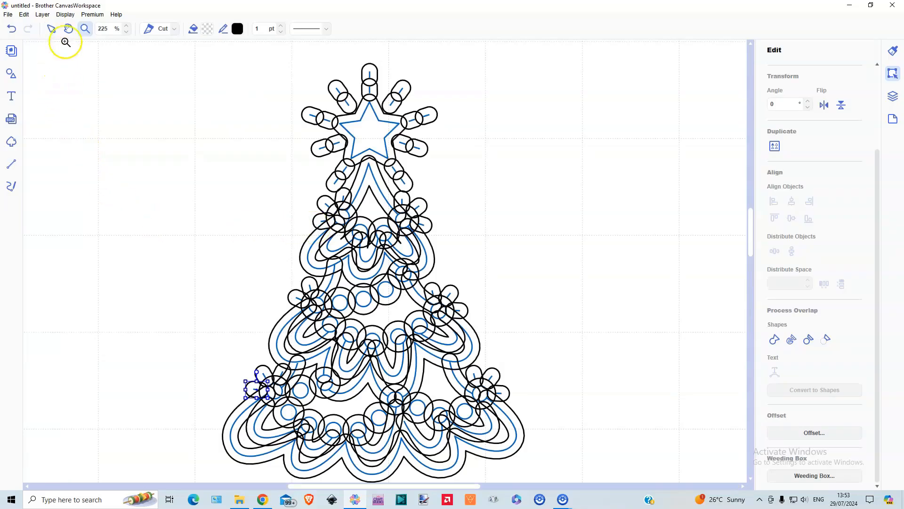
click(51, 30)
click(211, 234)
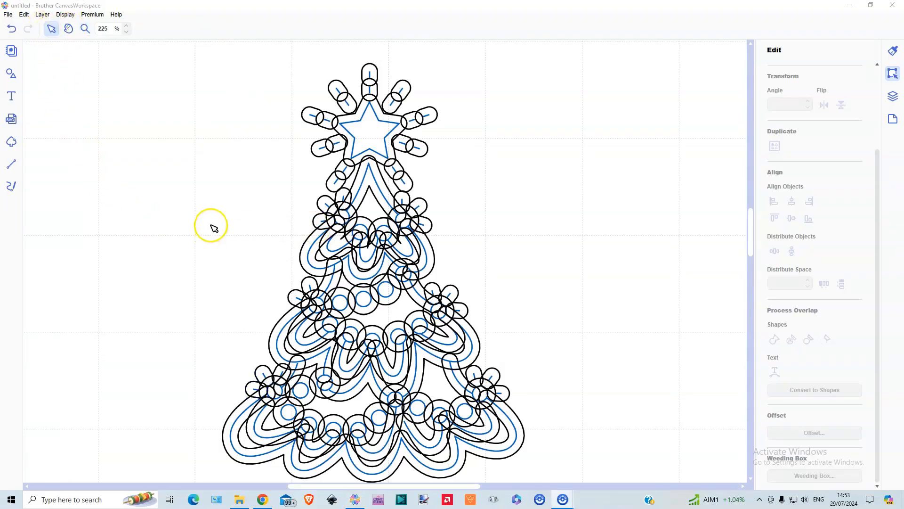
click(361, 117)
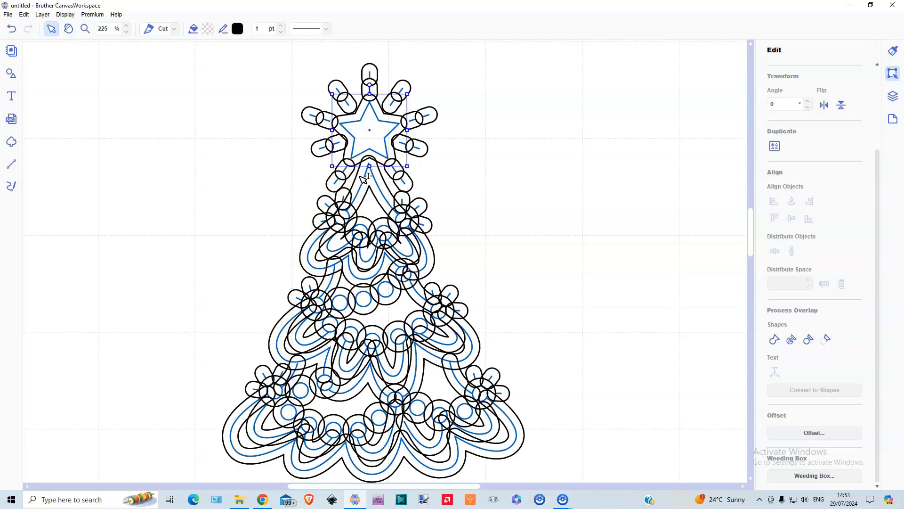
shift+click(365, 178)
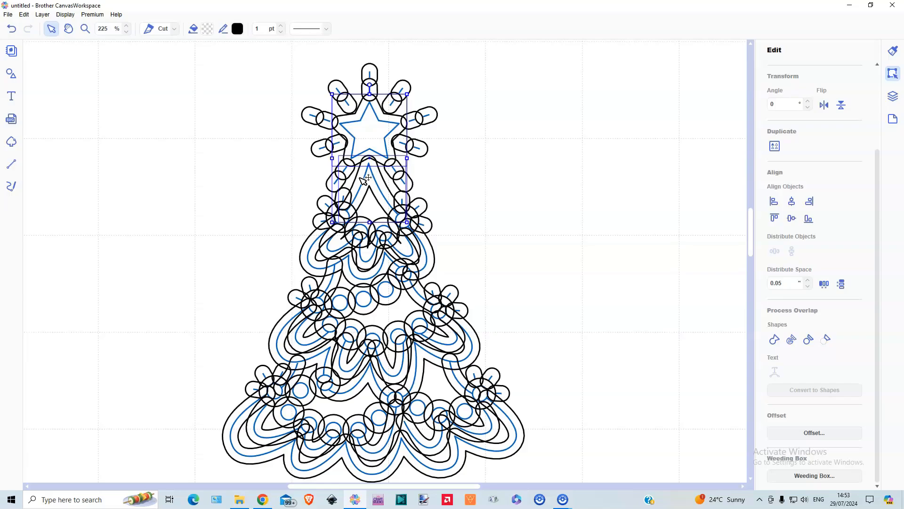
shift+click(313, 245)
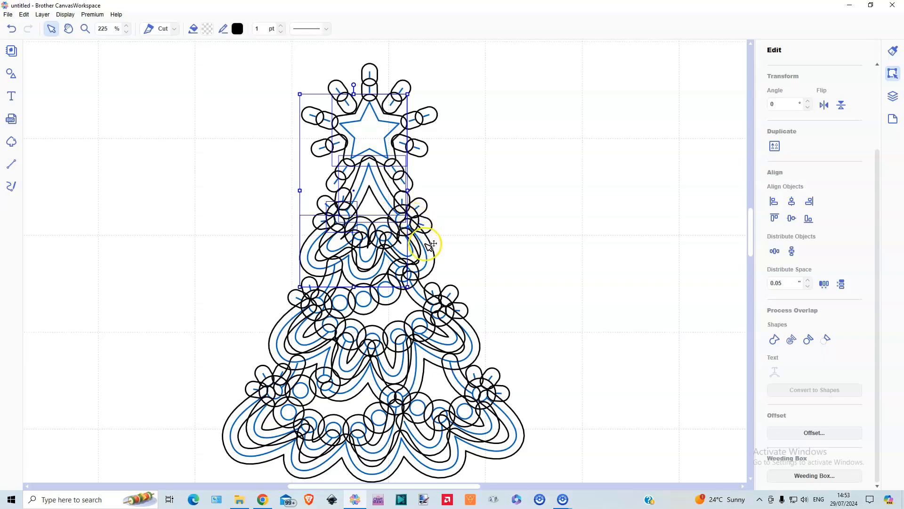
shift+click(424, 233)
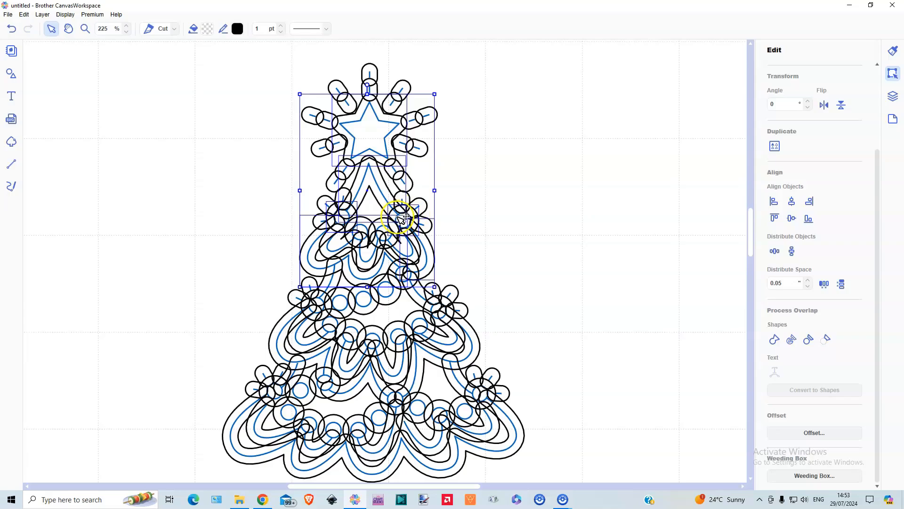
shift+click(333, 283)
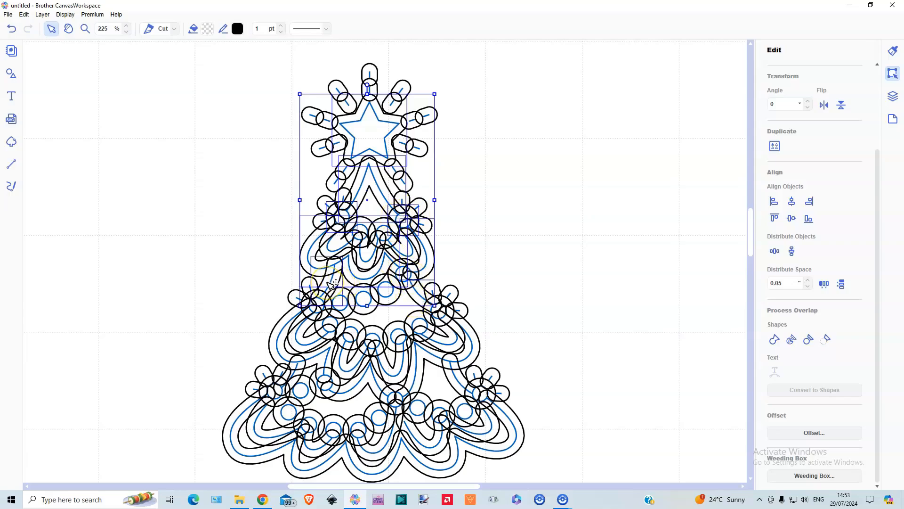
shift+click(418, 295)
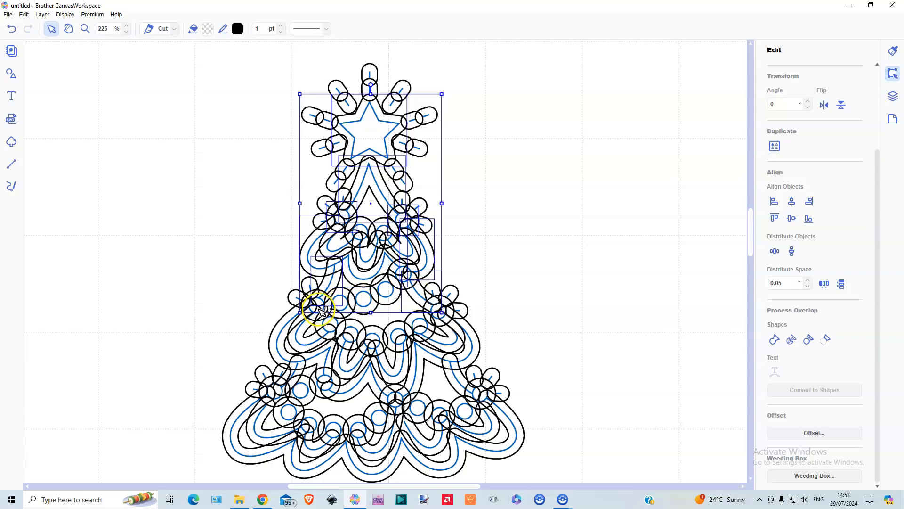
shift+click(287, 326)
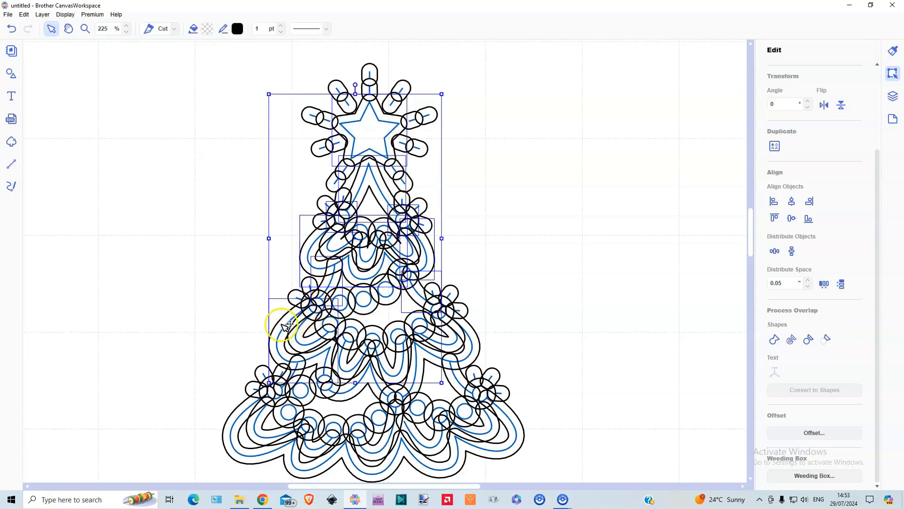
shift+click(478, 335)
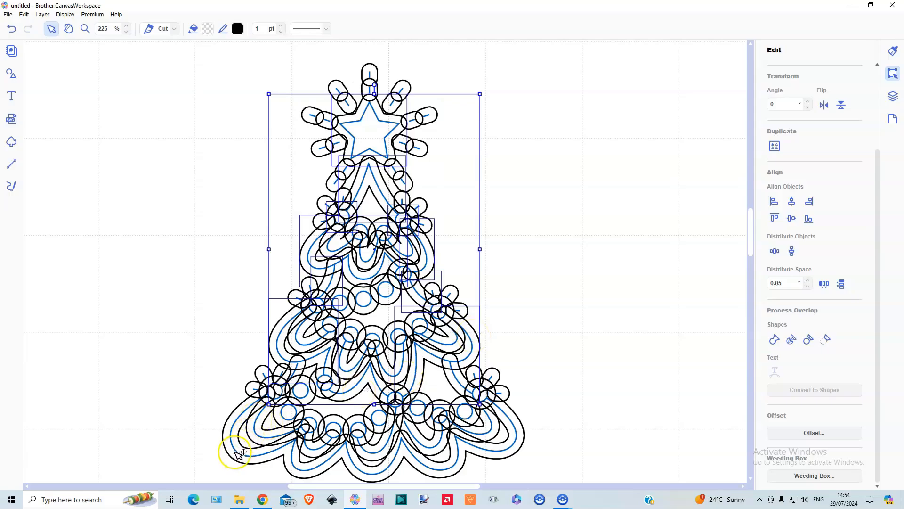
shift+click(237, 420)
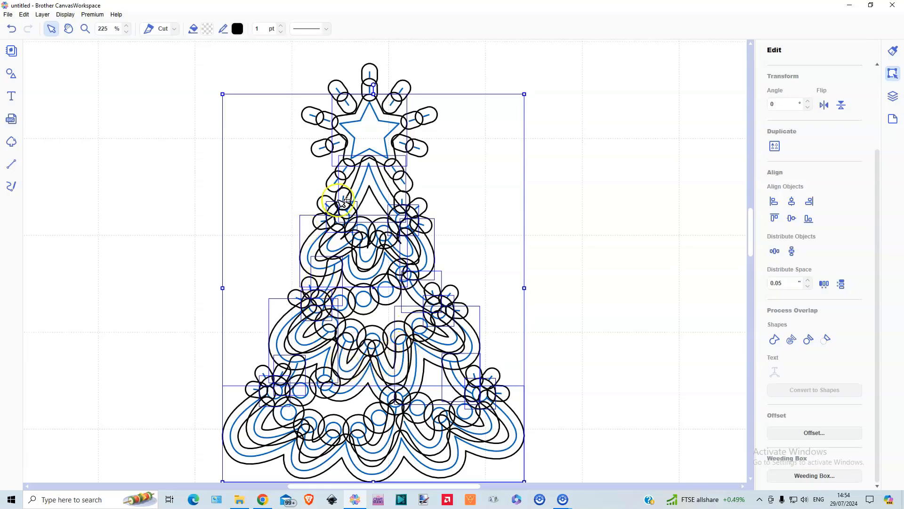
drag(382, 107, 602, 57)
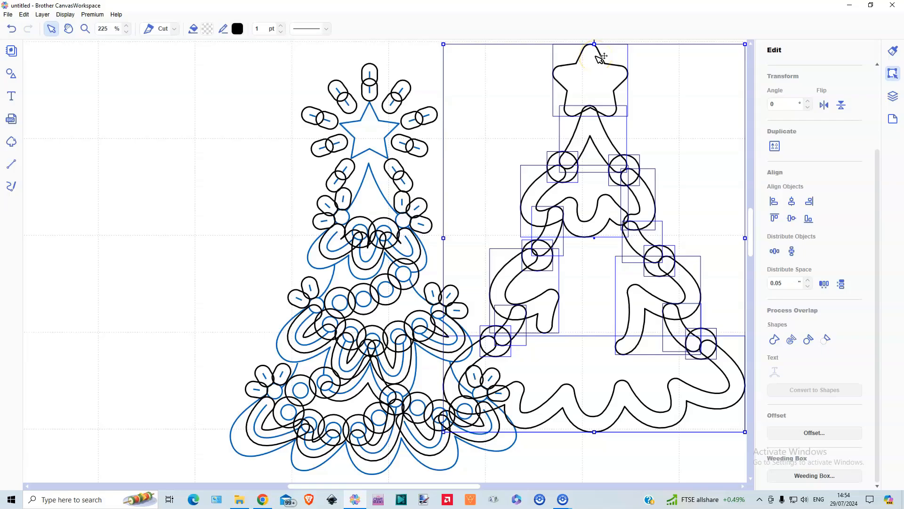
drag(602, 57, 622, 63)
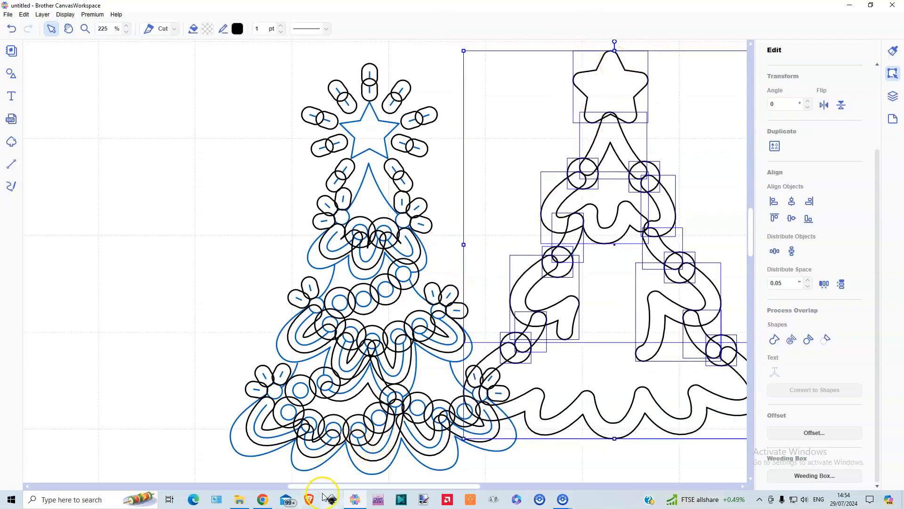
Move the separated outer-edge shapes completely clear of the tree drawing and weld them into one outline
drag(318, 487, 387, 487)
drag(352, 88, 450, 91)
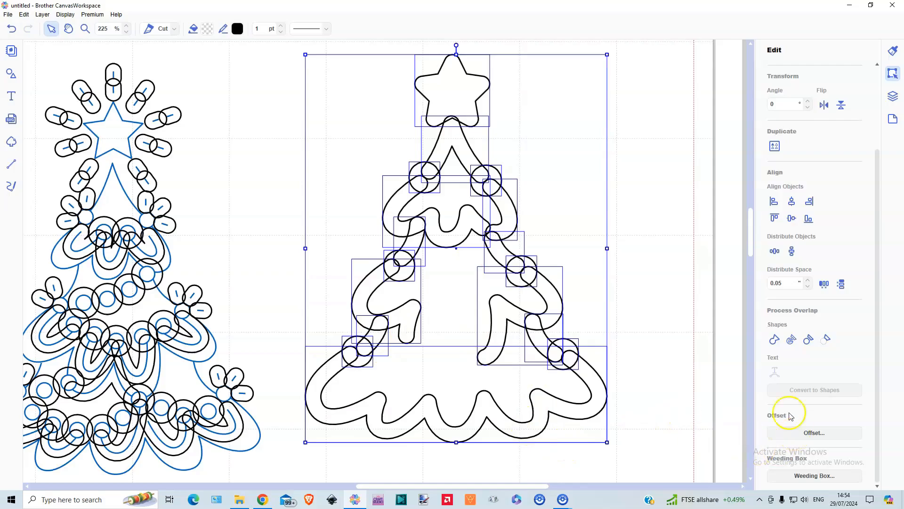
click(775, 340)
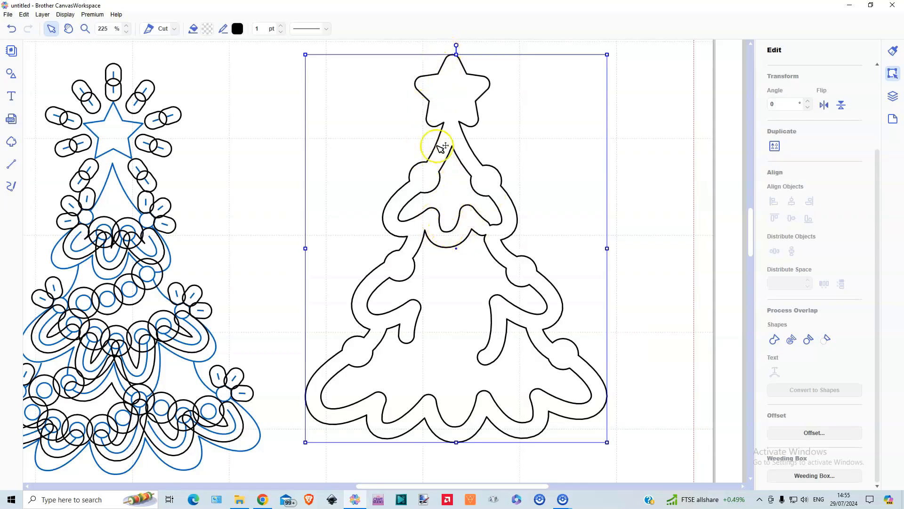
Open the welded outline for path editing and delete the inner hook-shaped points of the middle tier and the inner right bauble curve
double_click(461, 232)
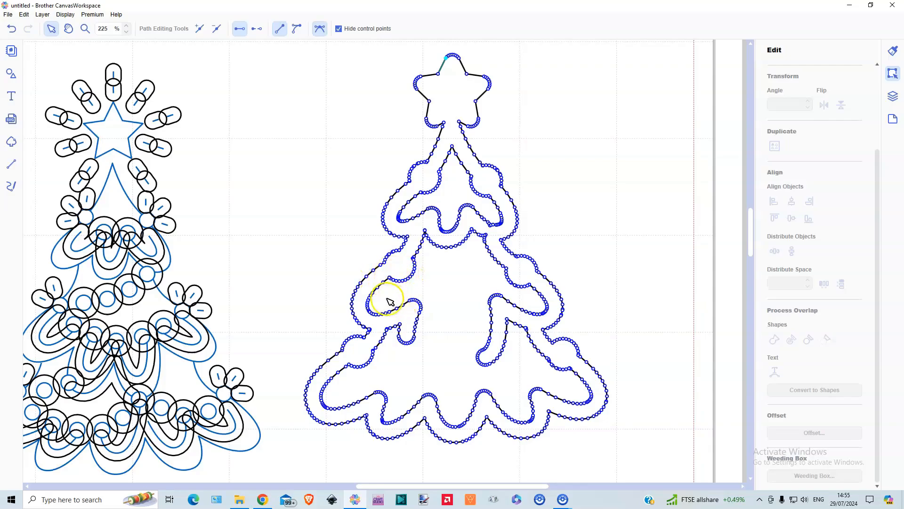
drag(381, 298, 442, 354)
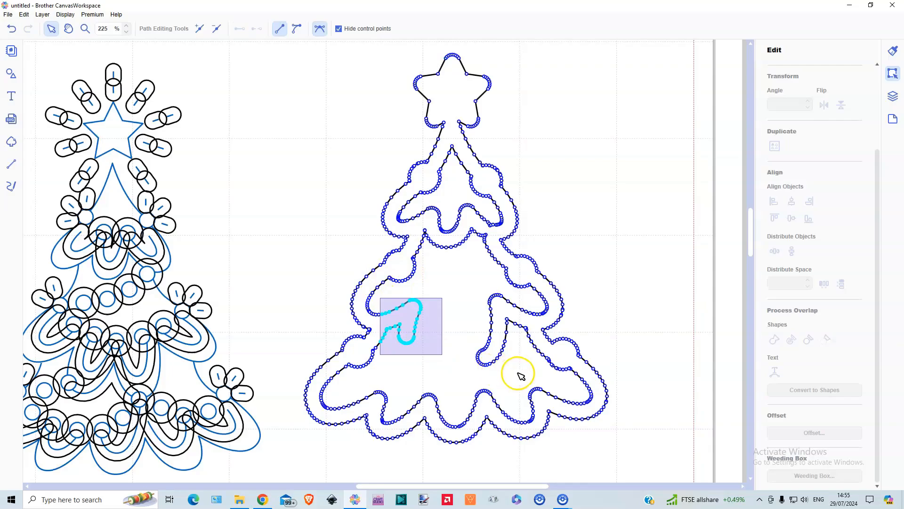
drag(544, 377, 545, 377)
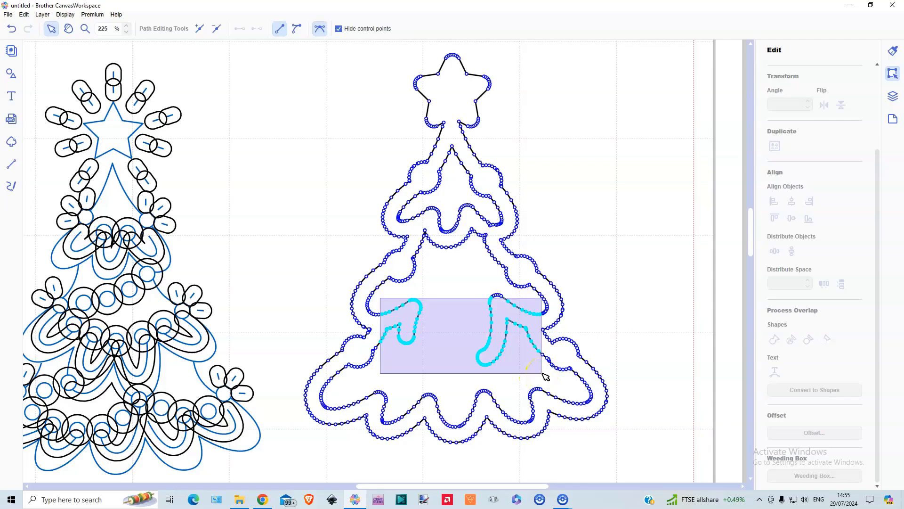
drag(545, 377, 544, 376)
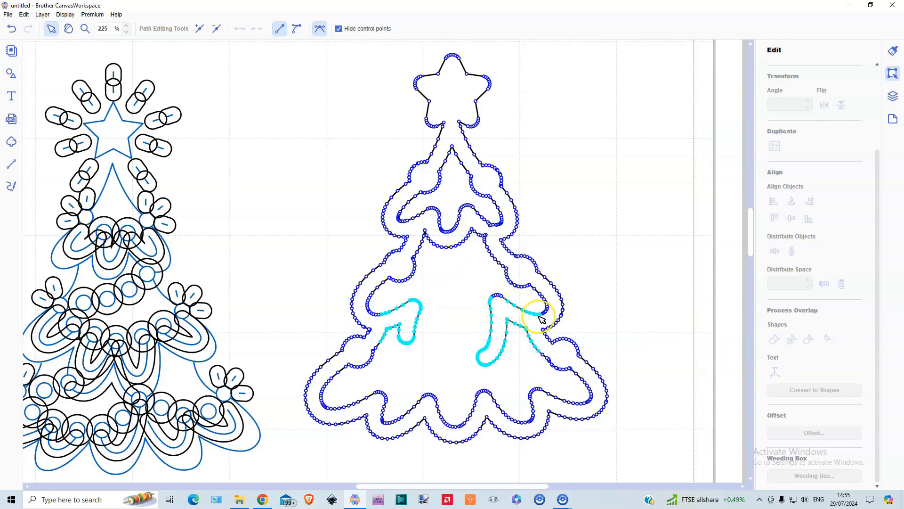
drag(538, 267, 466, 321)
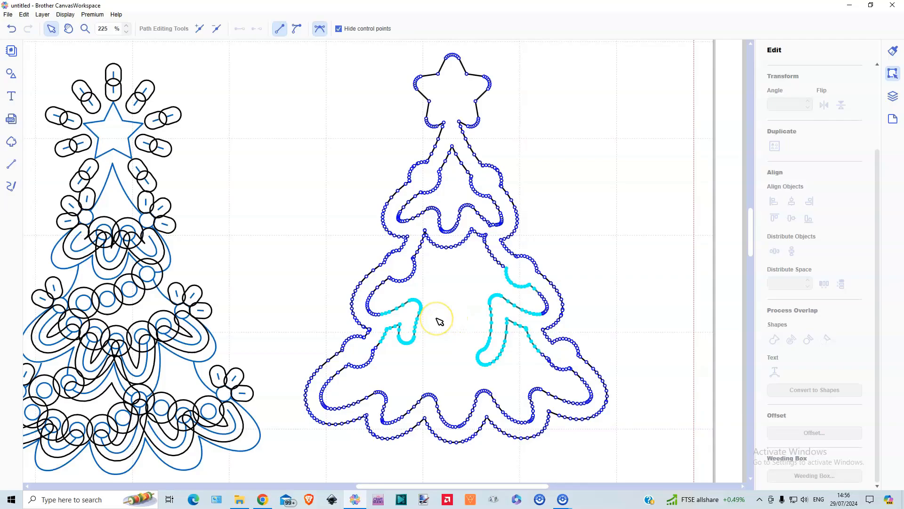
key(Delete)
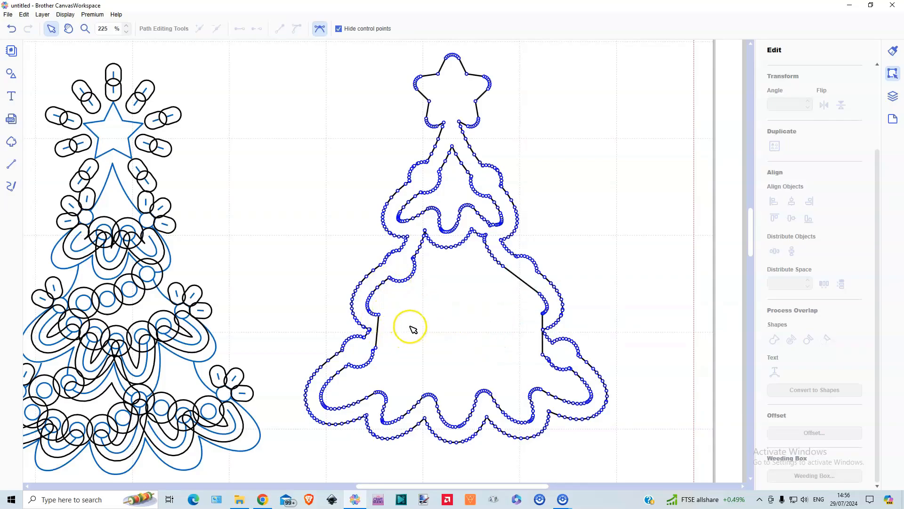
Delete the points along the inner left bauble curve and the scalloped inner edge beneath the top tier
drag(429, 261, 380, 286)
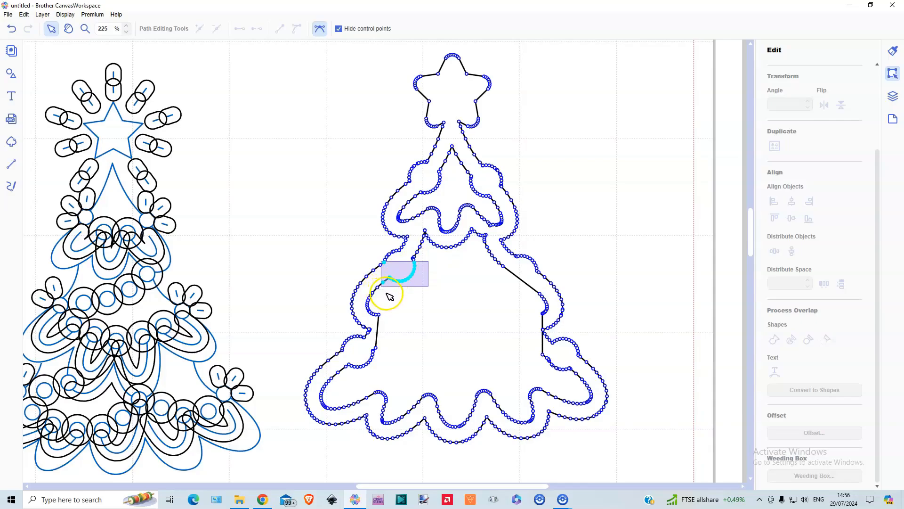
drag(388, 293, 388, 292)
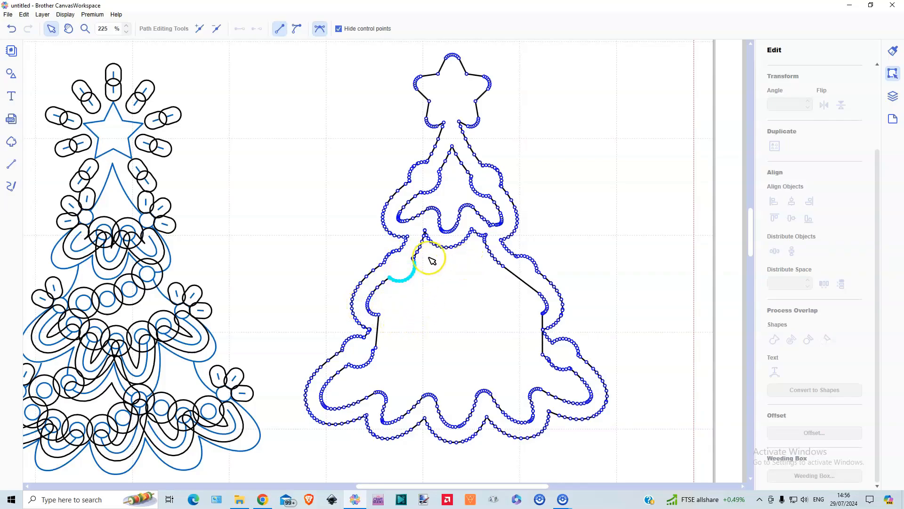
drag(425, 257, 503, 233)
key(Delete)
Delete the remaining inner points of the top tier and those along the upper inside of the middle tier
drag(438, 223, 394, 199)
drag(475, 188, 436, 152)
drag(442, 232, 418, 270)
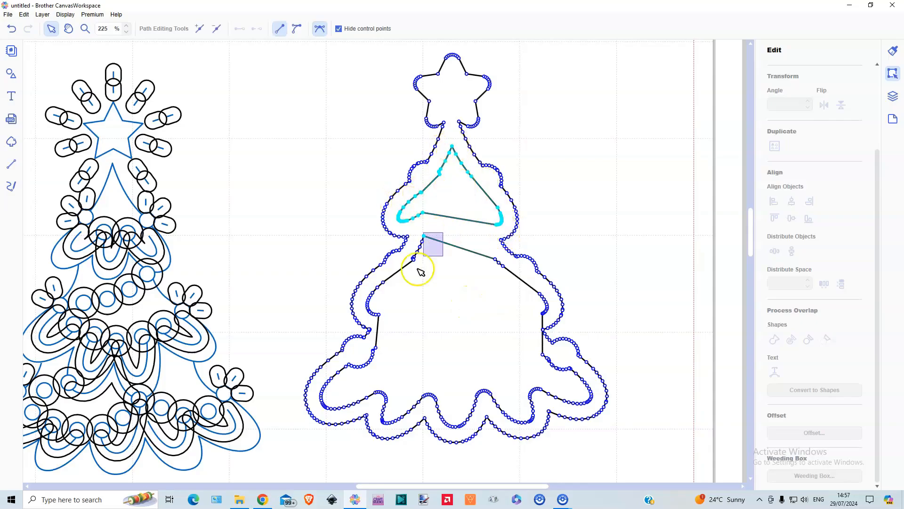
drag(475, 241, 549, 319)
key(Delete)
Delete all remaining inner points of the middle and bottom tiers, leaving only the tree's outer silhouette, and finish path editing
drag(392, 325, 367, 277)
drag(385, 349, 597, 410)
drag(501, 401, 534, 424)
drag(441, 403, 473, 427)
drag(377, 404, 406, 427)
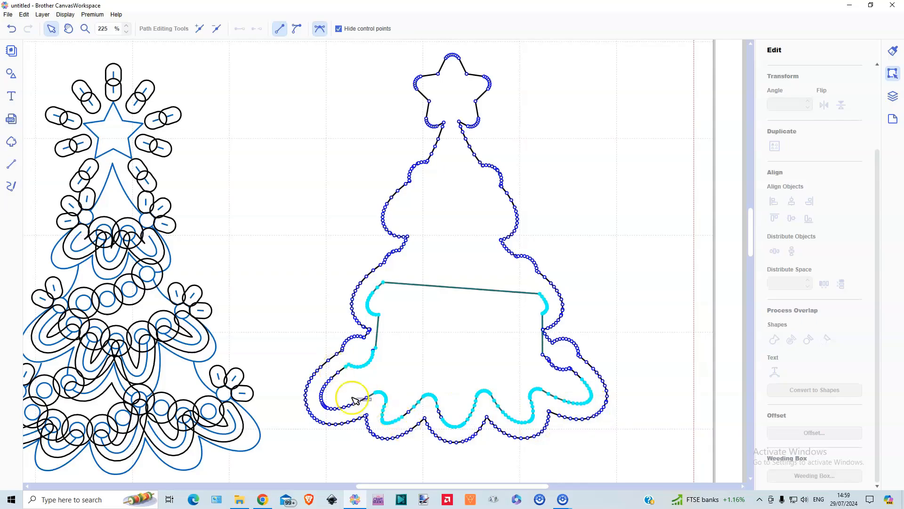
drag(371, 400, 322, 372)
drag(357, 392, 323, 413)
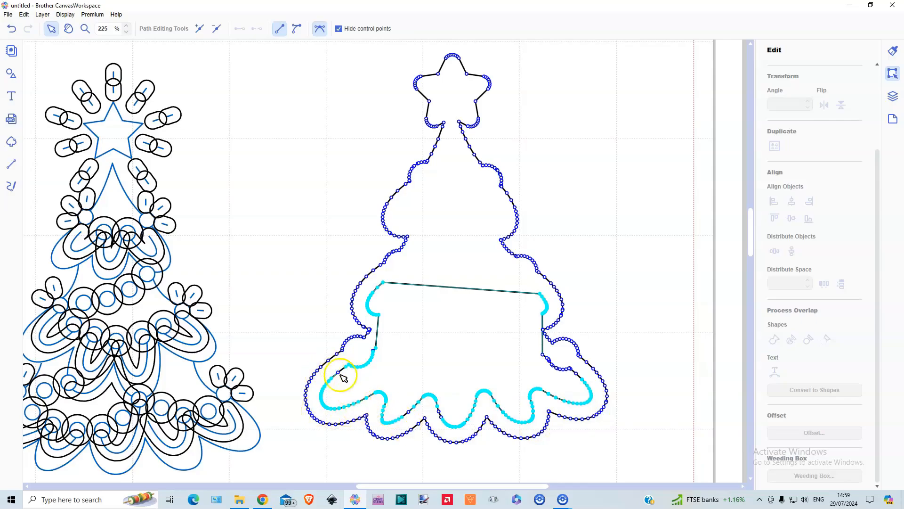
drag(536, 353, 592, 404)
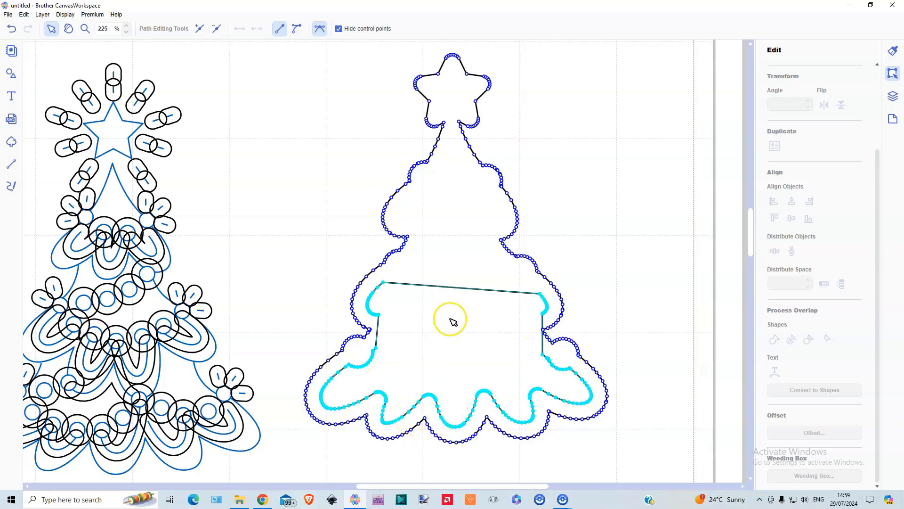
key(Delete)
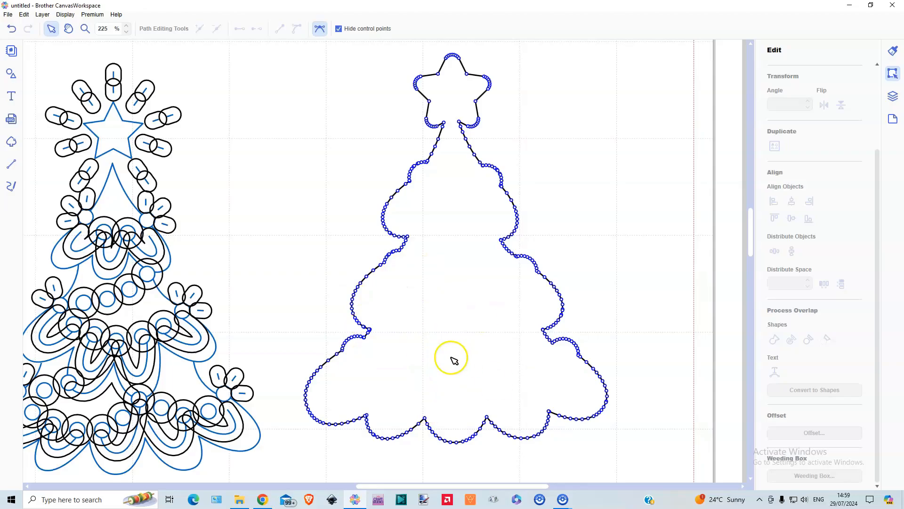
click(557, 238)
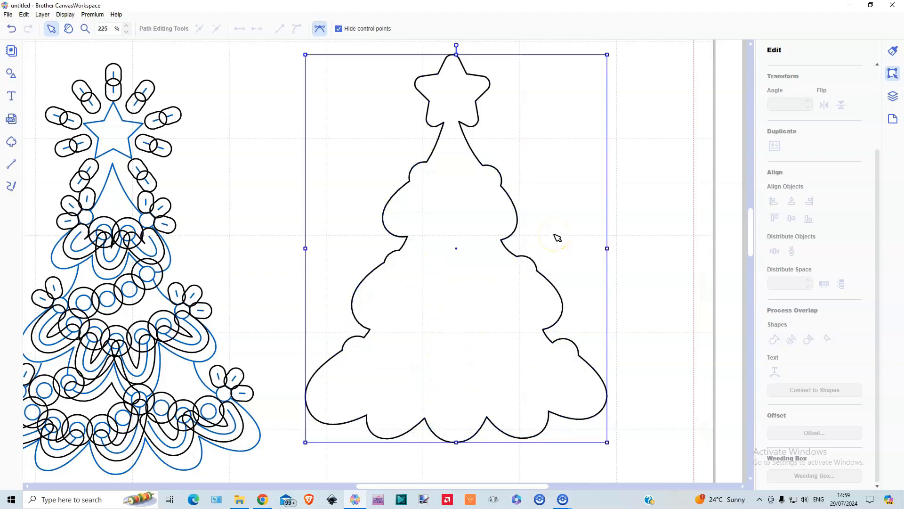
click(557, 237)
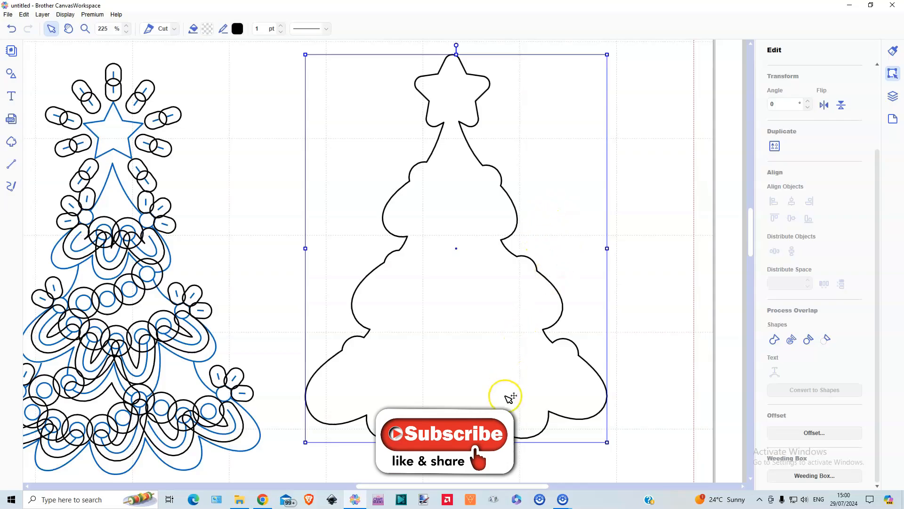
Delete all pieces of the original detailed tree artwork and move the clean tree silhouette to the middle of the mat
mouse_move(466, 486)
mouse_down()
mouse_move(410, 483)
mouse_move(450, 479)
mouse_up()
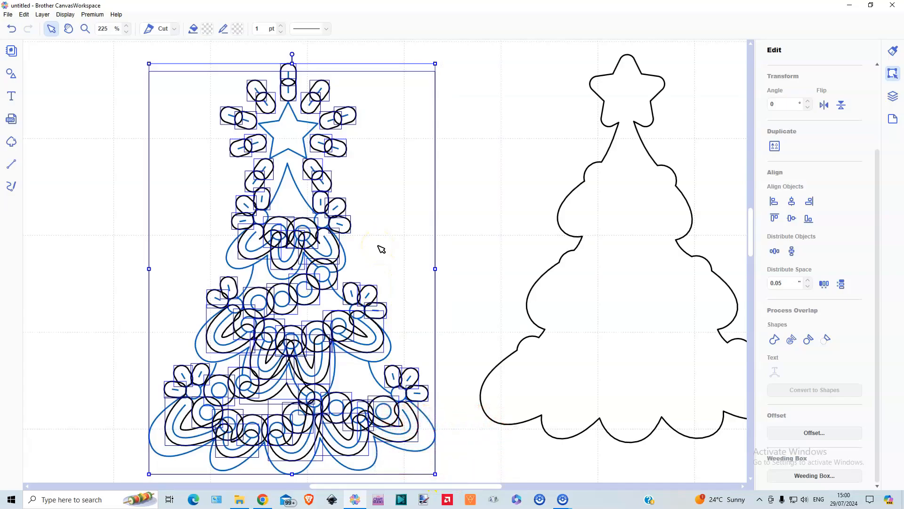
key(Delete)
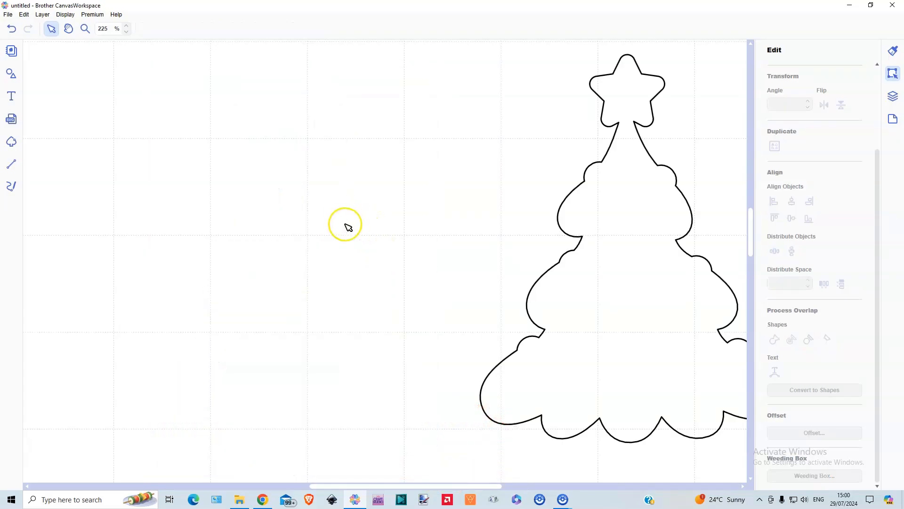
click(68, 15)
click(105, 47)
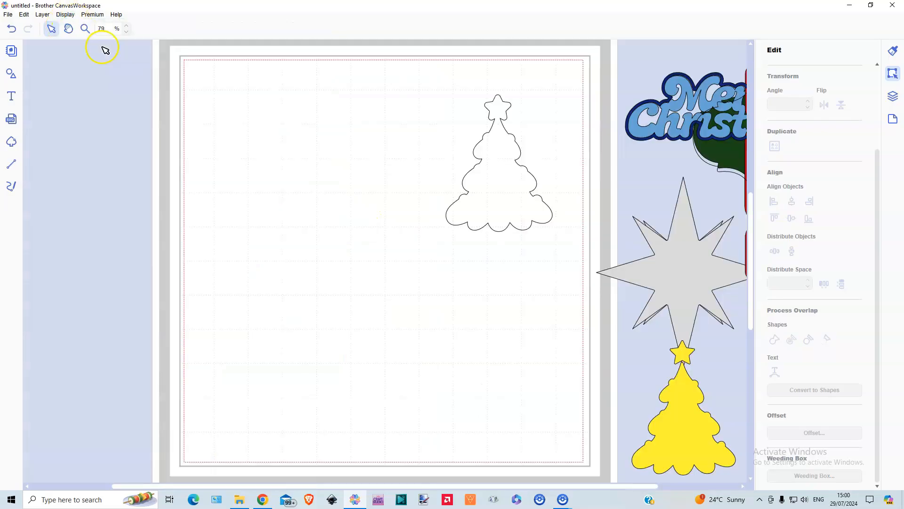
drag(510, 210, 404, 282)
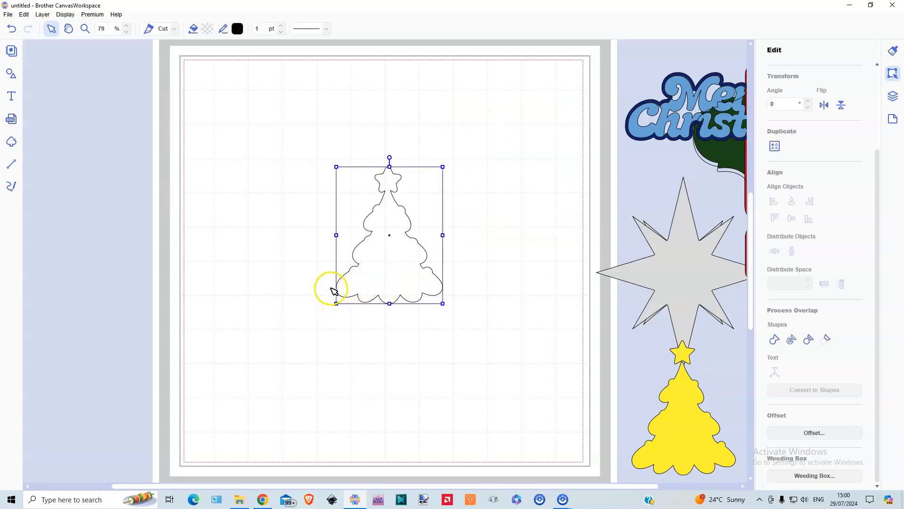
Bring the unfilled plaque and the dark green plaque onto the mat, one above the other beside the tree silhouette
drag(714, 154, 464, 178)
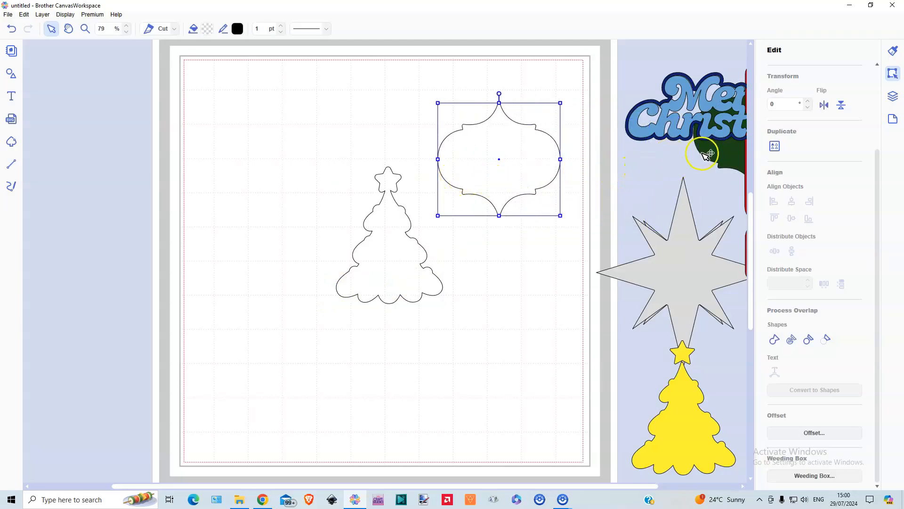
drag(708, 154, 481, 302)
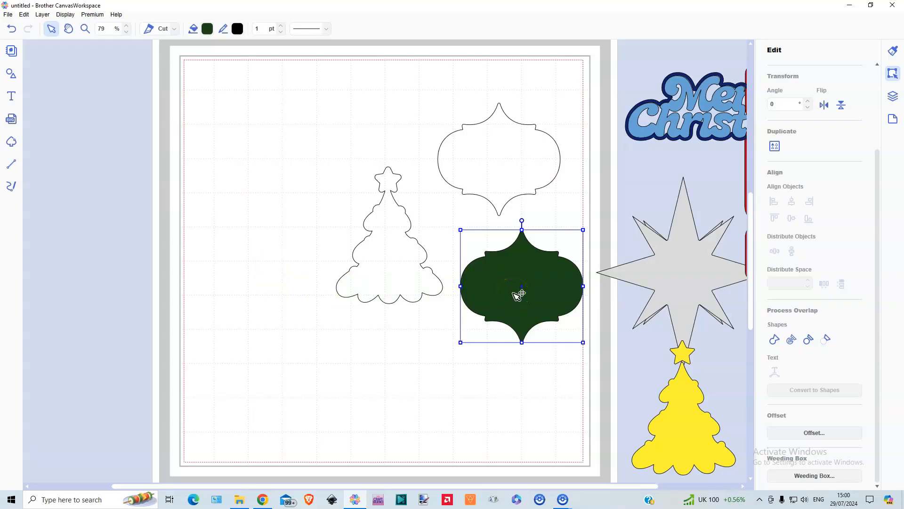
click(397, 277)
drag(390, 303, 390, 342)
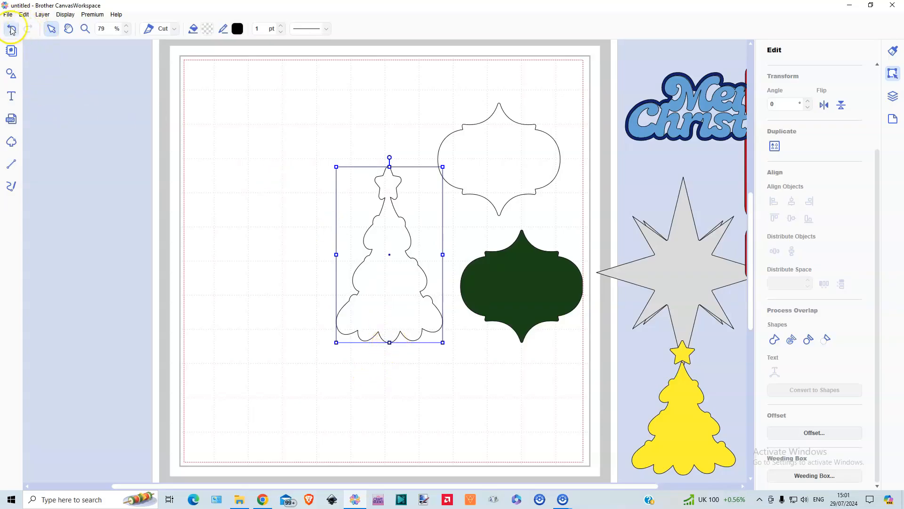
key(ctrl+z)
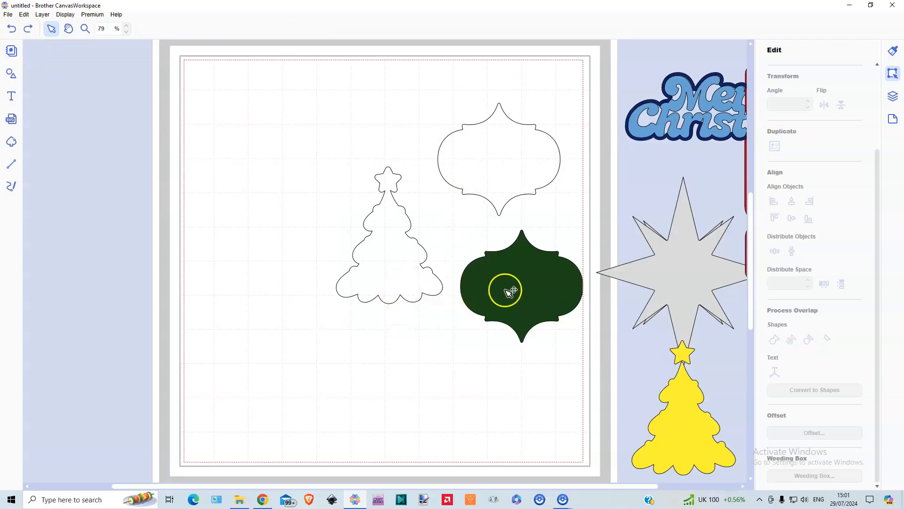
Move the red cracker from the area beside the mat onto the mat, between the tree silhouette and the plaques
drag(343, 484, 490, 495)
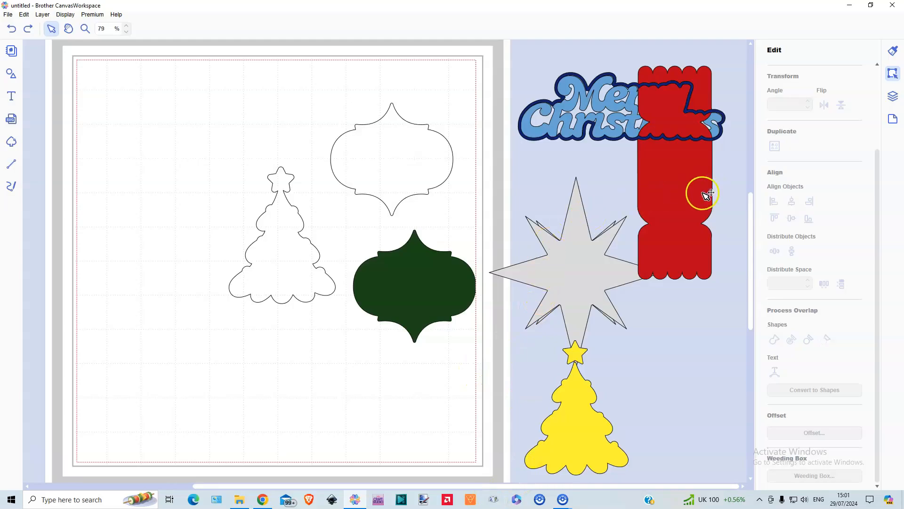
click(686, 198)
drag(687, 198, 372, 283)
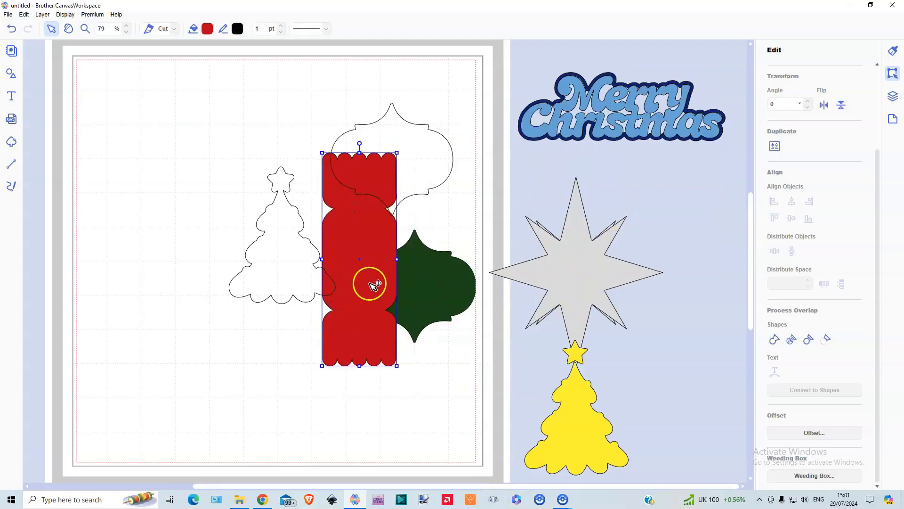